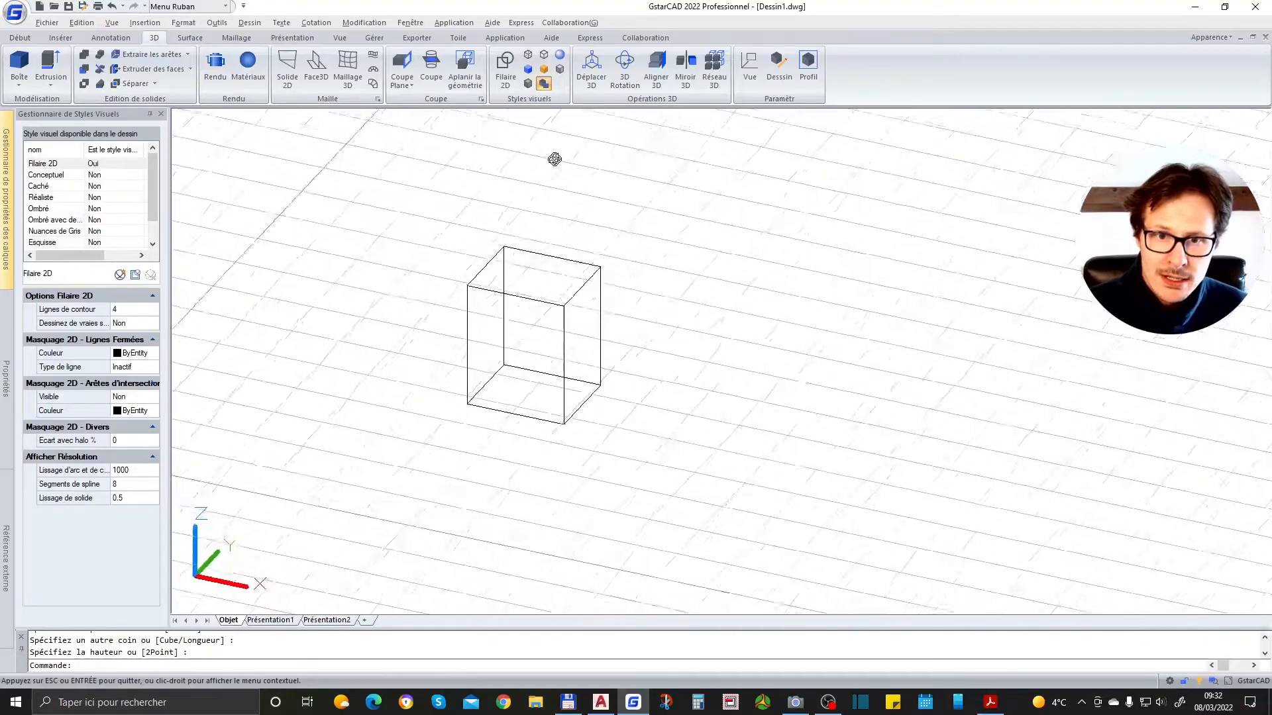
Step: Exit the orbit view and turn off the drawing grid display
{"action": "key", "text": "Escape"}
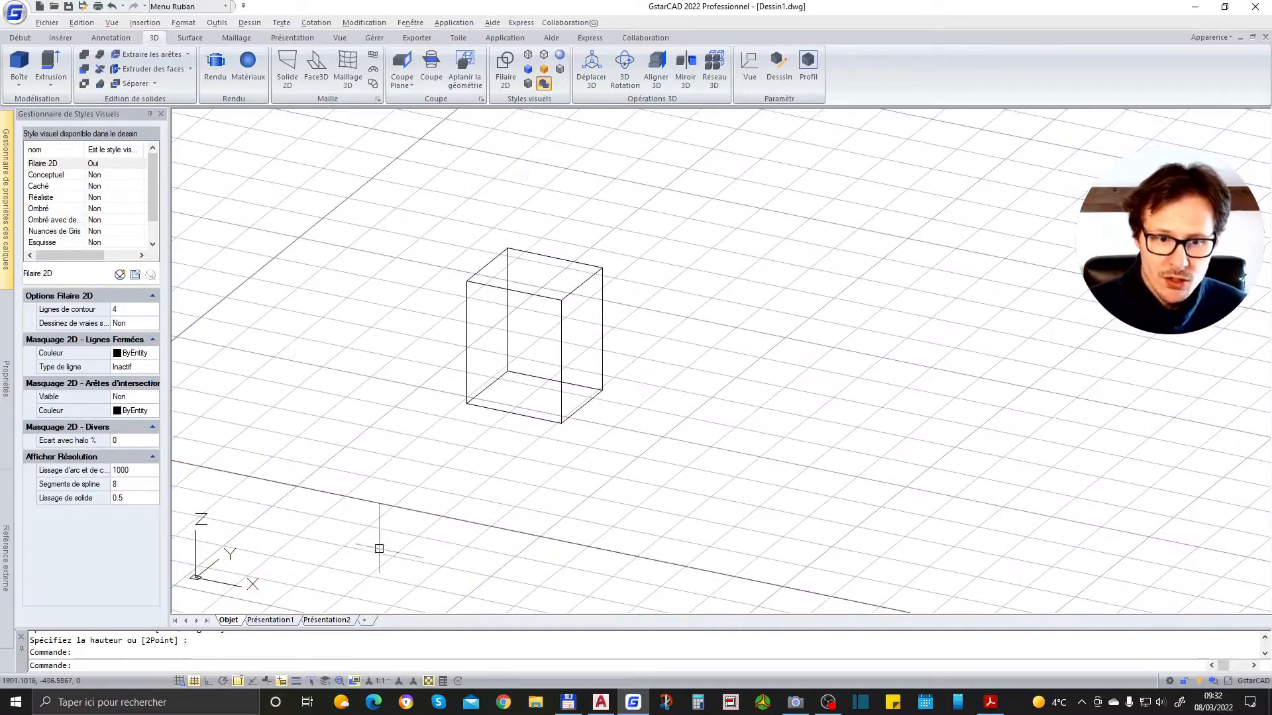
{"action": "left_click", "coordinate": [196, 681]}
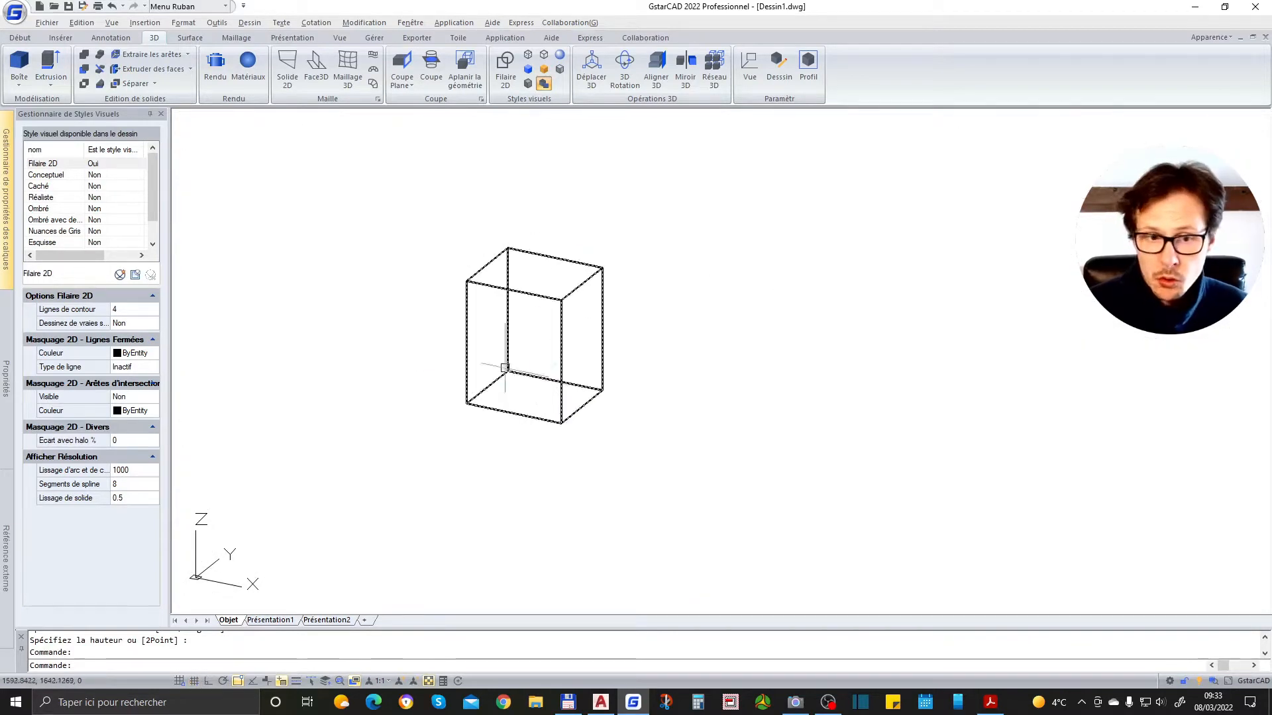
{"action": "left_click", "coordinate": [195, 683]}
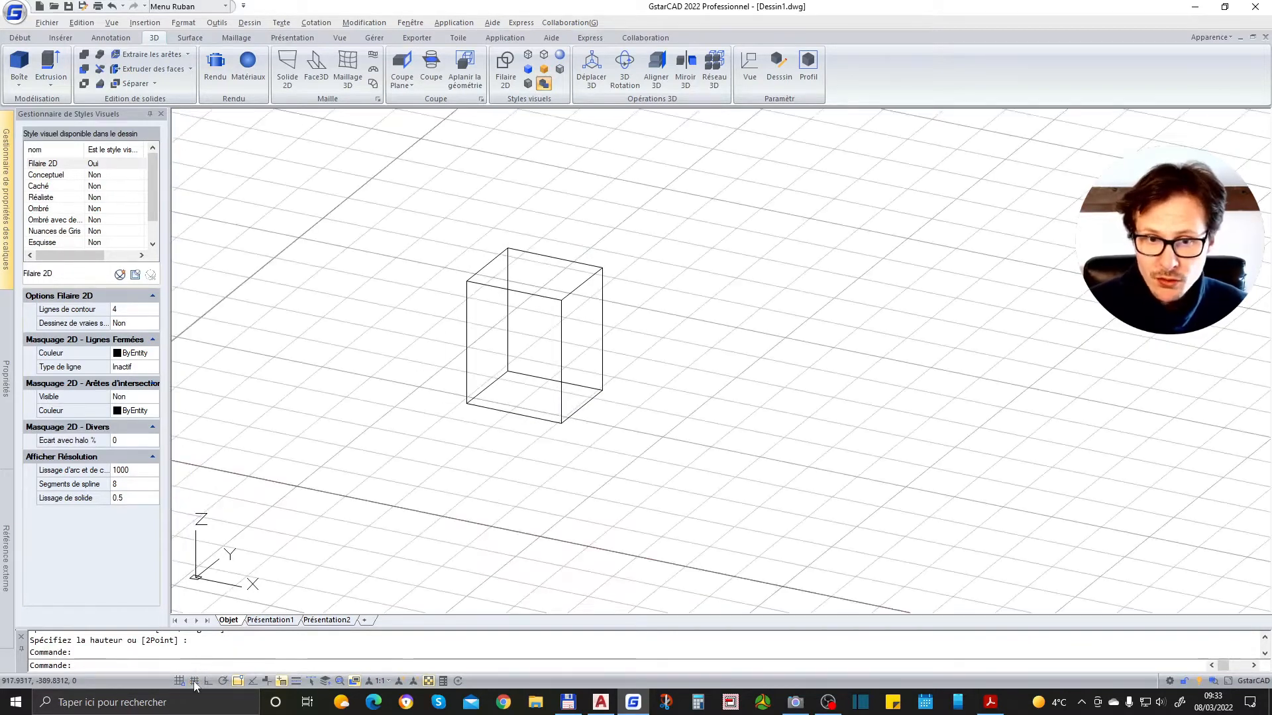
{"action": "left_click", "coordinate": [194, 682]}
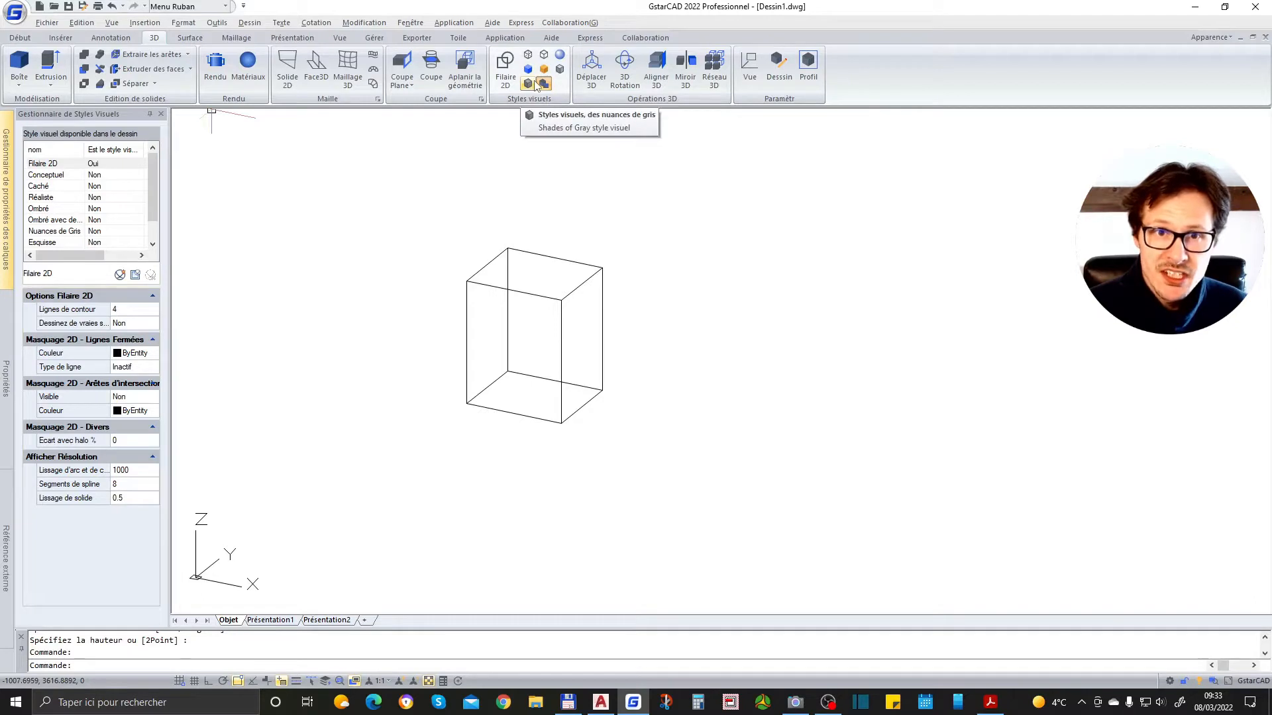
Step: Display the wireframe box in the shaded-with-edges visual style (Ombré avec des arêtes)
{"action": "left_click", "coordinate": [339, 38]}
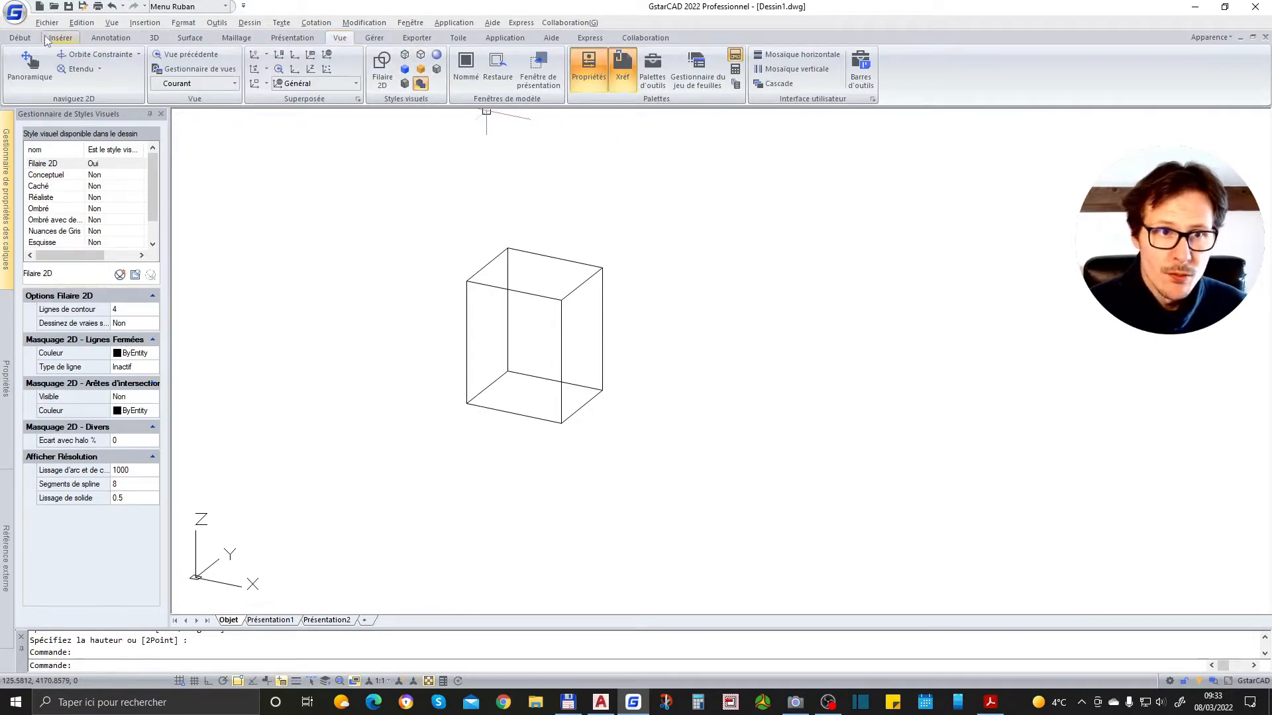
{"action": "left_click", "coordinate": [154, 38]}
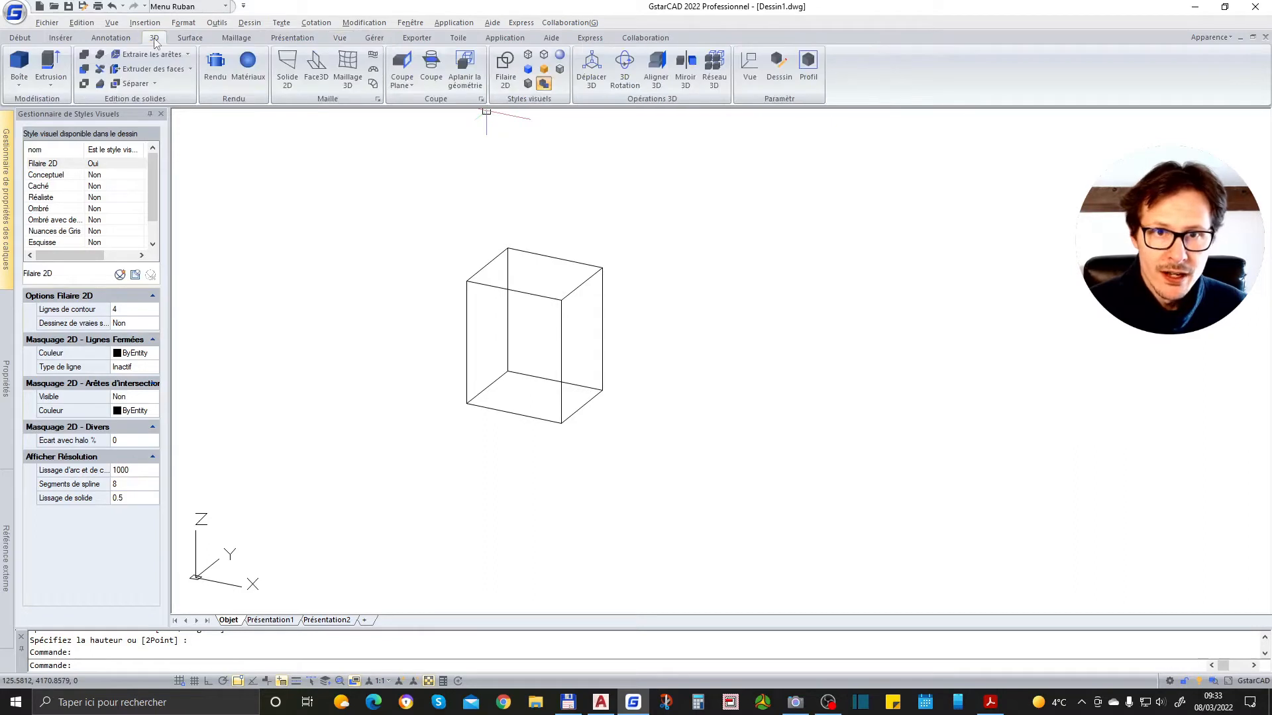
{"action": "left_click", "coordinate": [546, 77]}
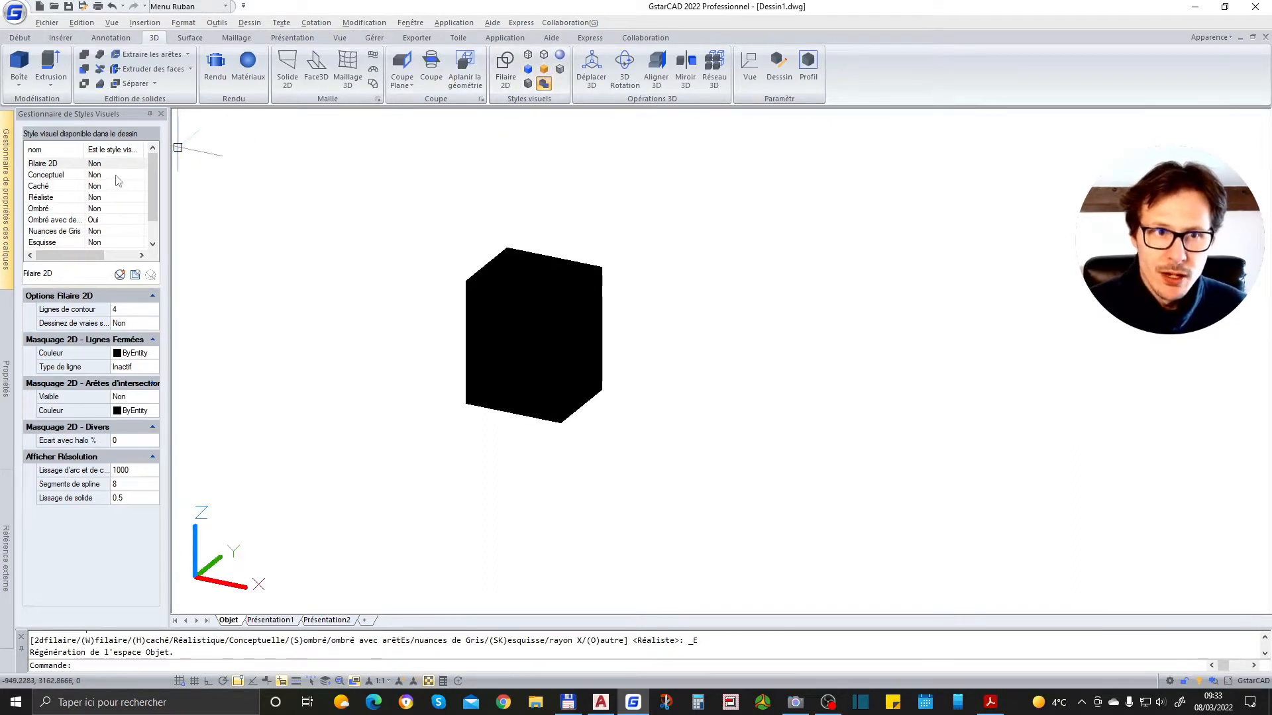
Step: Set the colour of layer 0 to red (Rouge) in the layer properties manager
{"action": "mouse_move", "coordinate": [11, 495]}
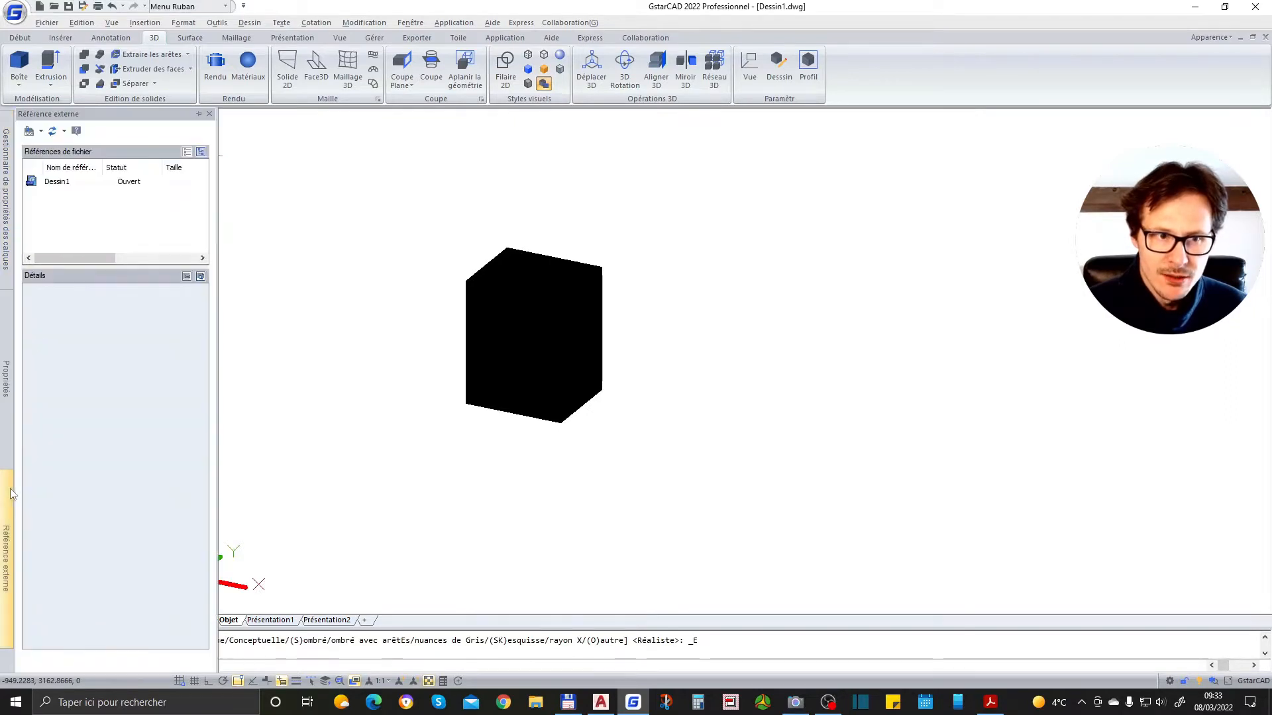
{"action": "mouse_move", "coordinate": [8, 163]}
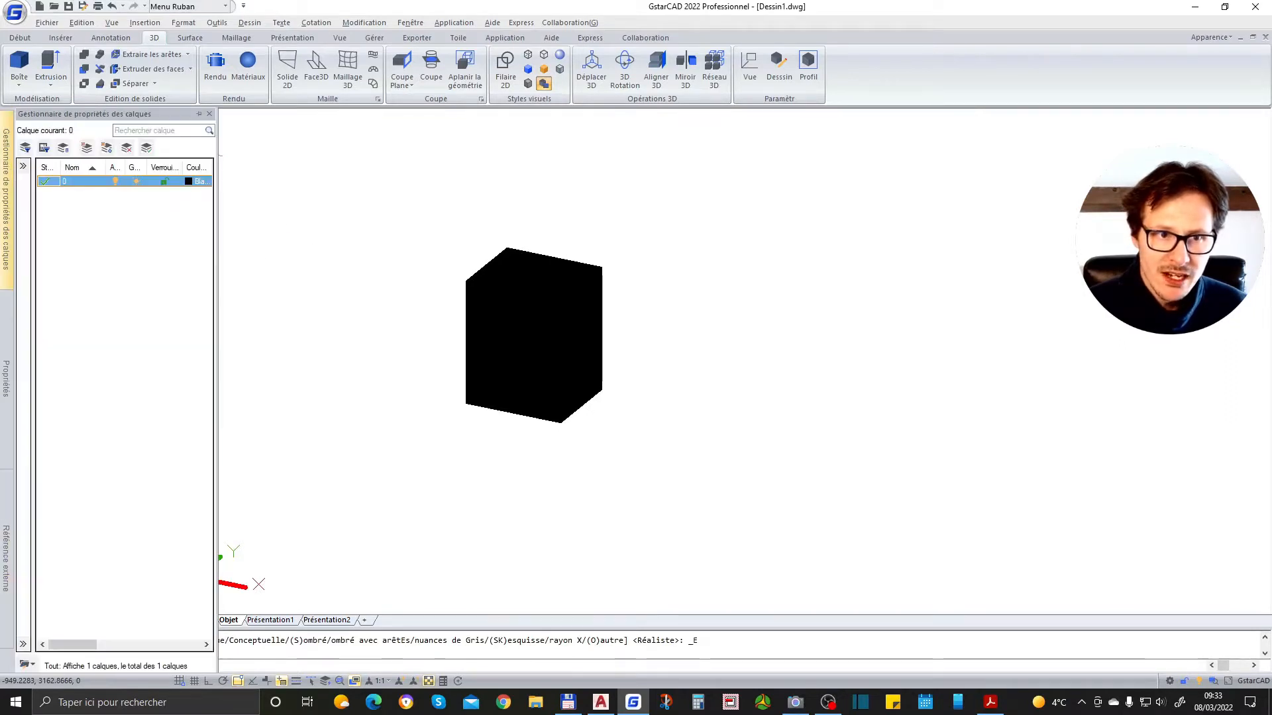
{"action": "left_click", "coordinate": [189, 183]}
{"action": "left_click", "coordinate": [540, 388]}
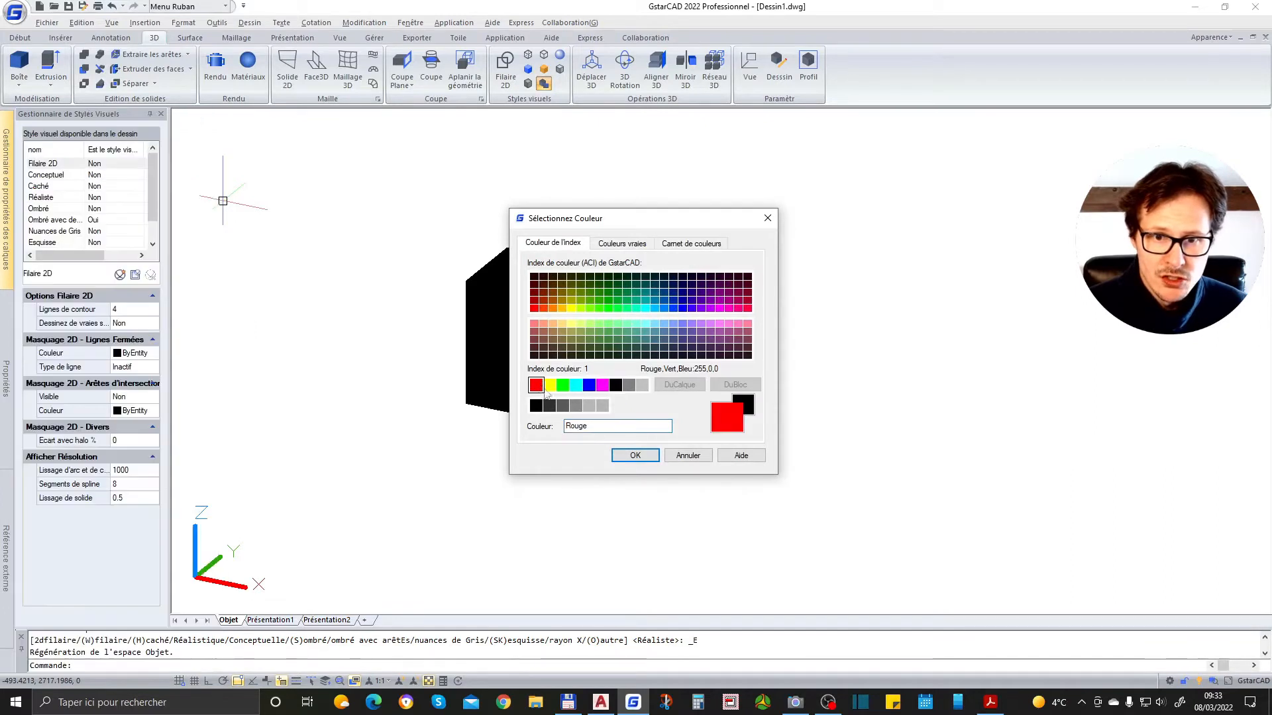
{"action": "key", "text": "Return"}
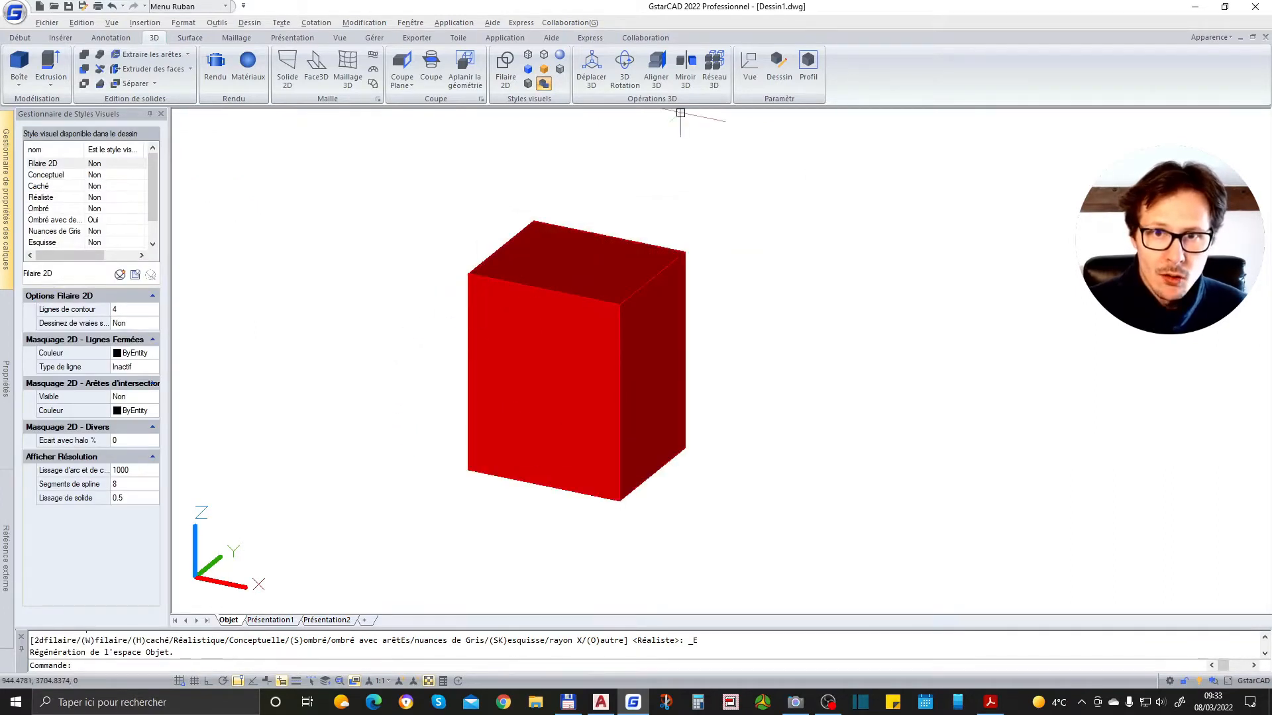
Step: Try the Nuances de Gris, Réaliste, Conceptuel, Ombré avec des arêtes, Caché and Filaire visual styles on the box
{"action": "left_click", "coordinate": [528, 84]}
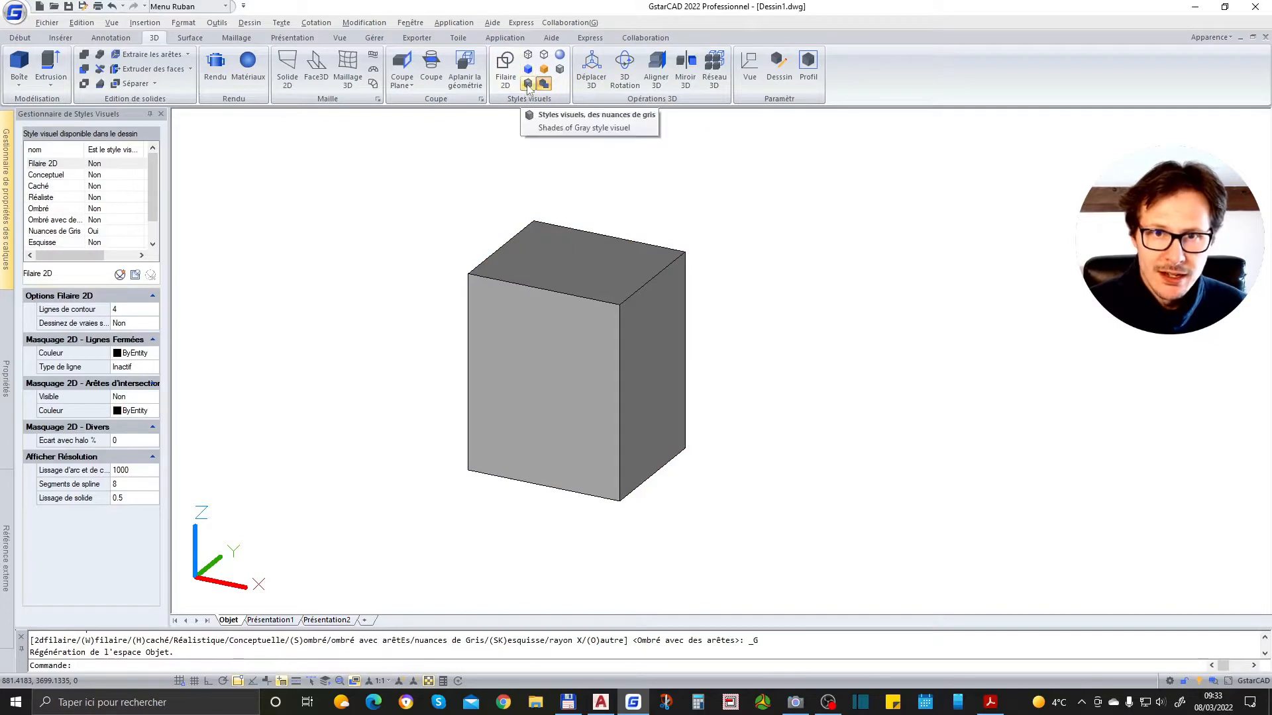
{"action": "left_click", "coordinate": [528, 70]}
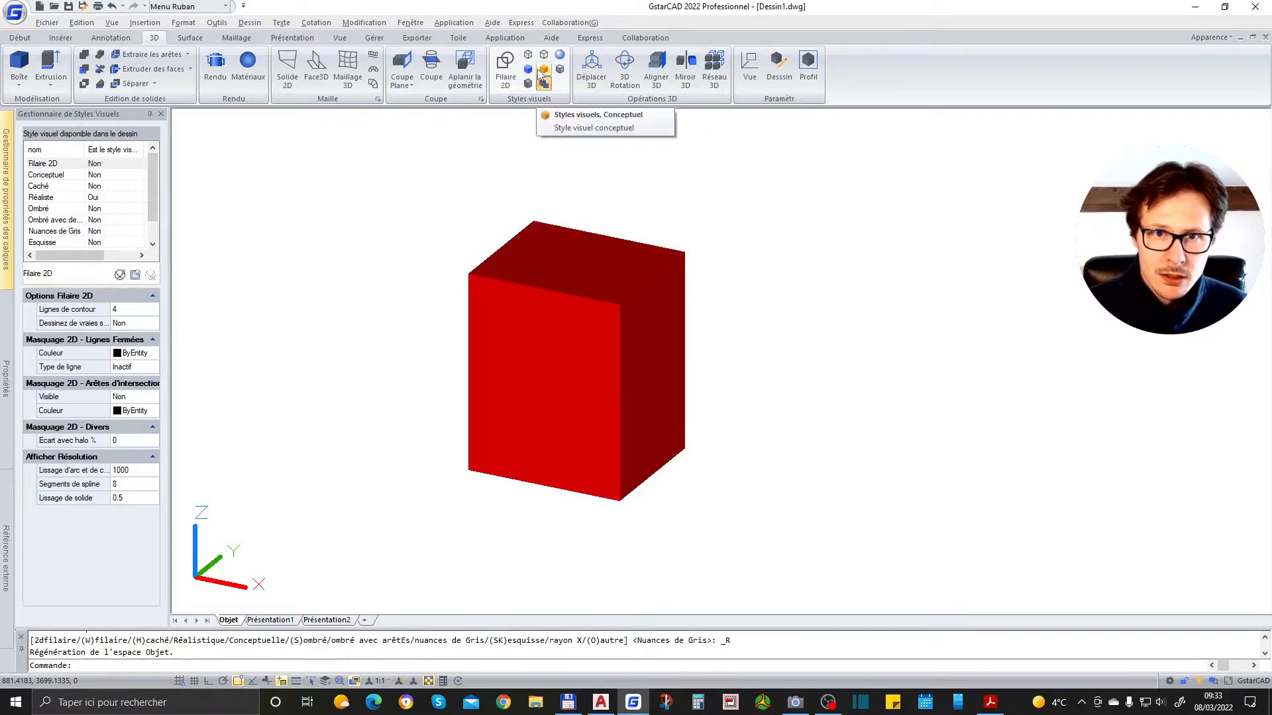
{"action": "left_click", "coordinate": [544, 70]}
{"action": "left_click", "coordinate": [567, 69]}
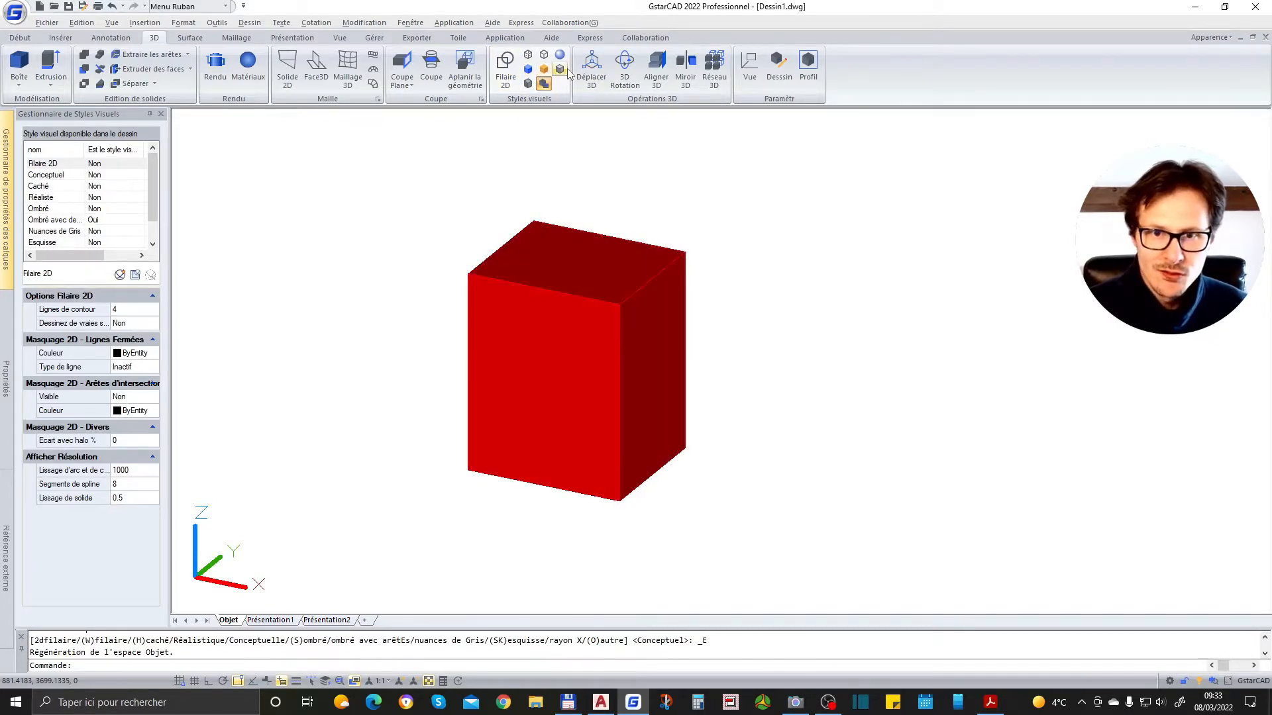
{"action": "left_click", "coordinate": [564, 54]}
{"action": "left_click", "coordinate": [544, 56]}
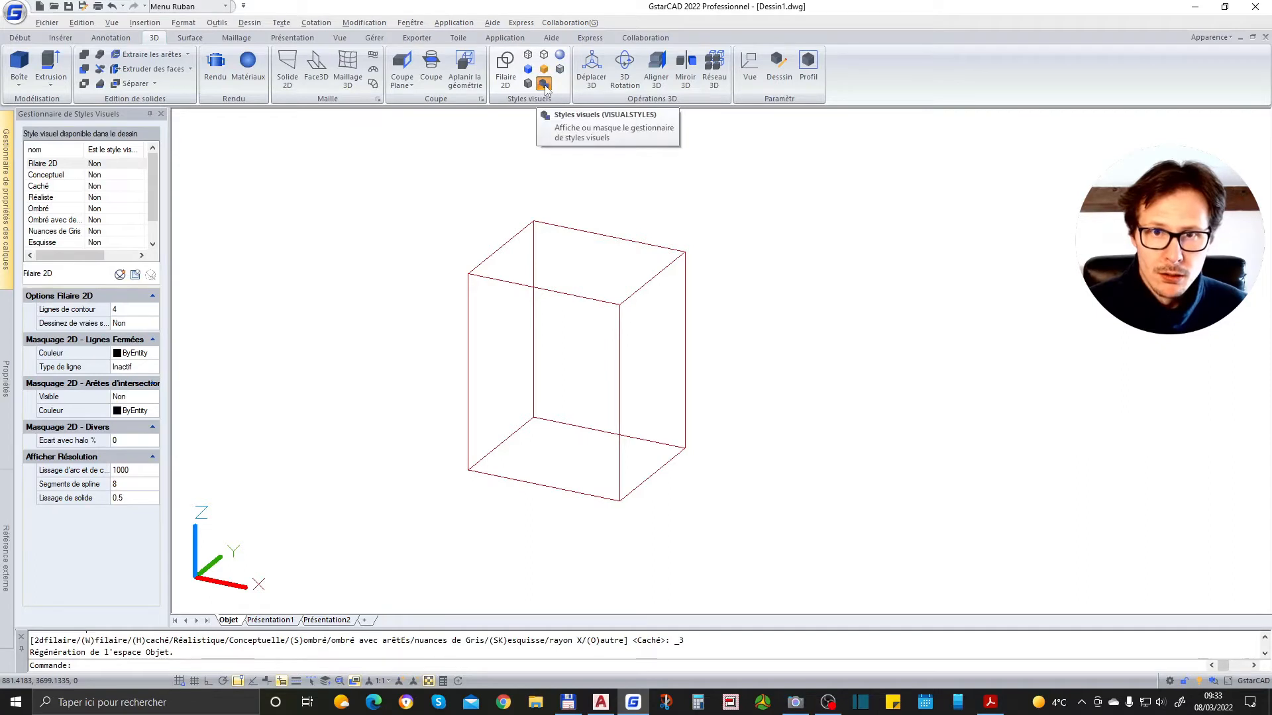
Step: Close the visual styles manager and display the box in the Ombré avec des arêtes visual style
{"action": "left_click", "coordinate": [544, 84]}
{"action": "left_click", "coordinate": [544, 71]}
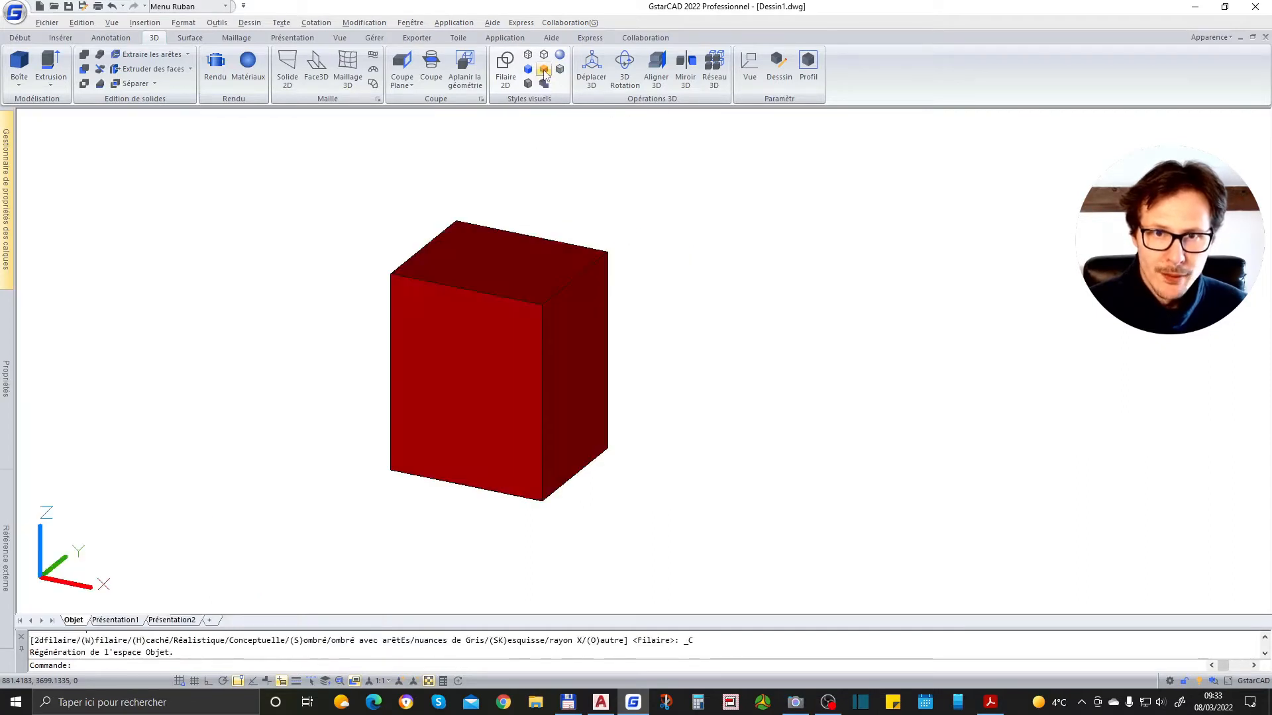
{"action": "left_click", "coordinate": [528, 84]}
{"action": "left_click", "coordinate": [560, 70]}
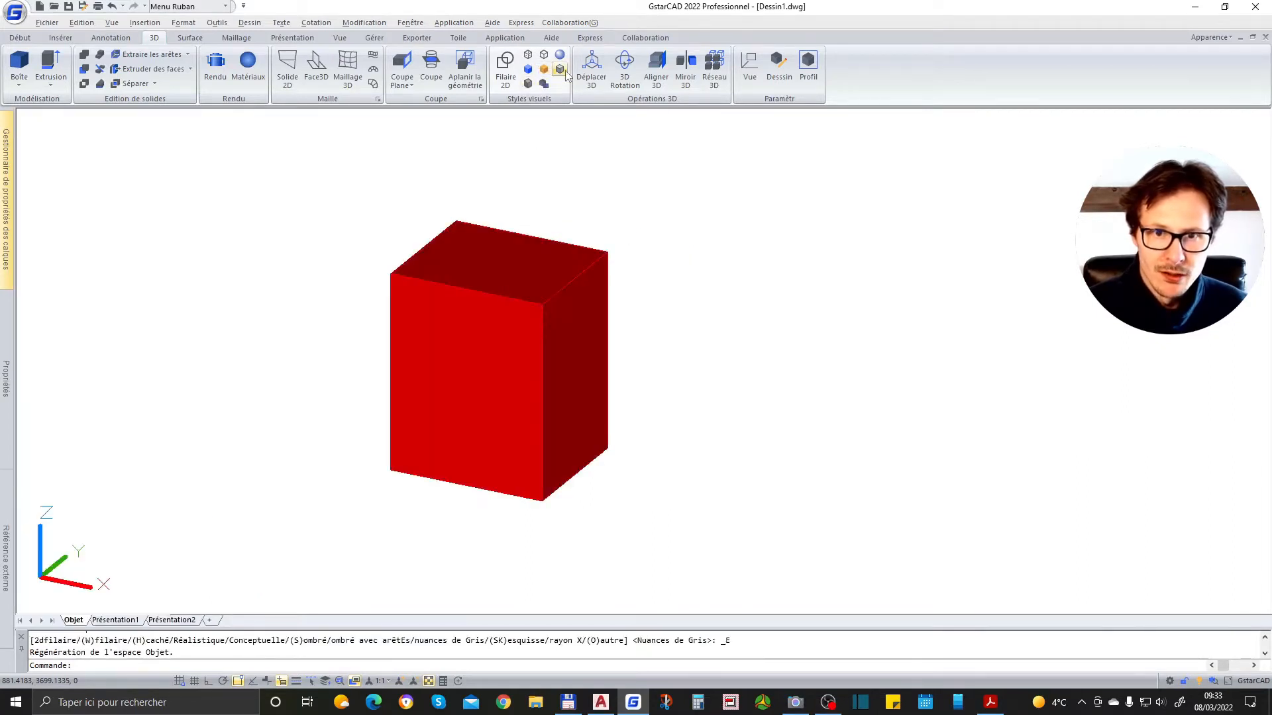
Step: Draw a small vertical cylinder at the rear of the box's top, picking its base centre, radius and height freehand
{"action": "mouse_move", "coordinate": [596, 384]}
{"action": "middle_mouse_down", "text": "shift"}
{"action": "mouse_move", "coordinate": [379, 380]}
{"action": "mouse_move", "coordinate": [415, 358]}
{"action": "mouse_move", "coordinate": [577, 375]}
{"action": "mouse_move", "coordinate": [681, 367]}
{"action": "mouse_move", "coordinate": [779, 404]}
{"action": "mouse_move", "coordinate": [696, 394]}
{"action": "mouse_move", "coordinate": [716, 396]}
{"action": "middle_mouse_up", "text": "shift"}
{"action": "left_click", "coordinate": [13, 86]}
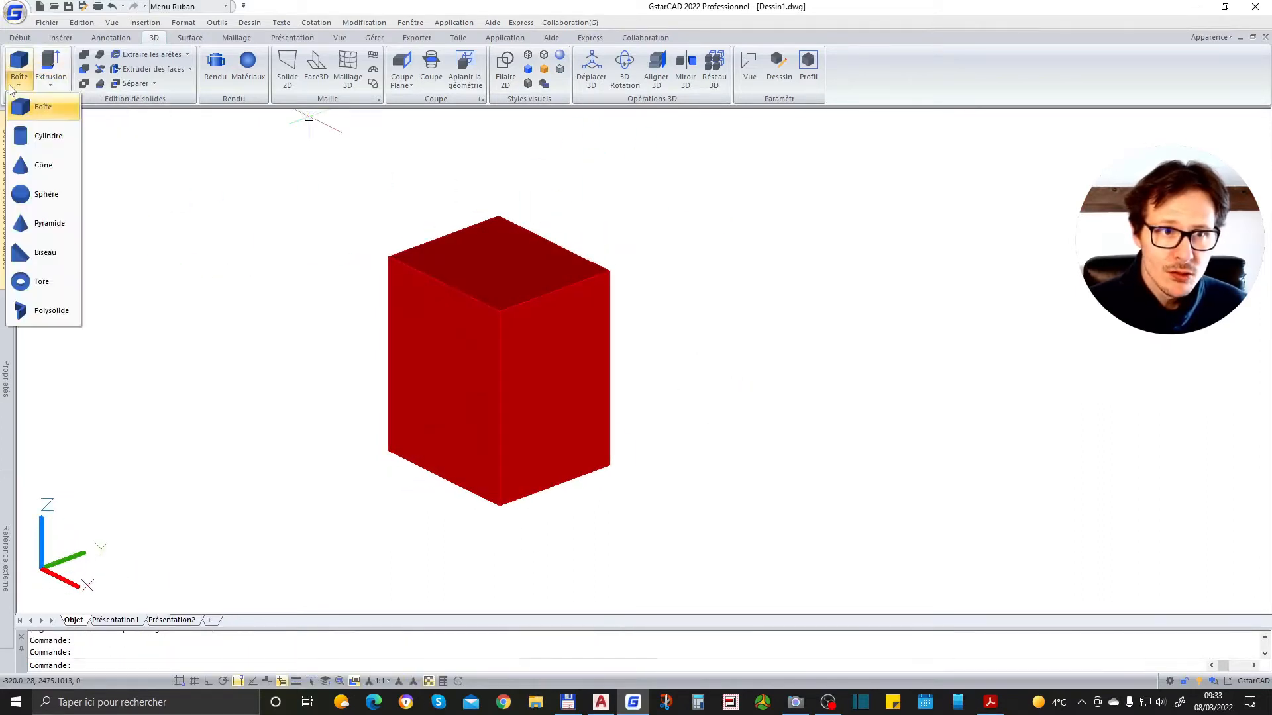
{"action": "left_click", "coordinate": [46, 135]}
{"action": "scroll", "coordinate": [514, 293], "scroll_direction": "up", "scroll_amount": 3}
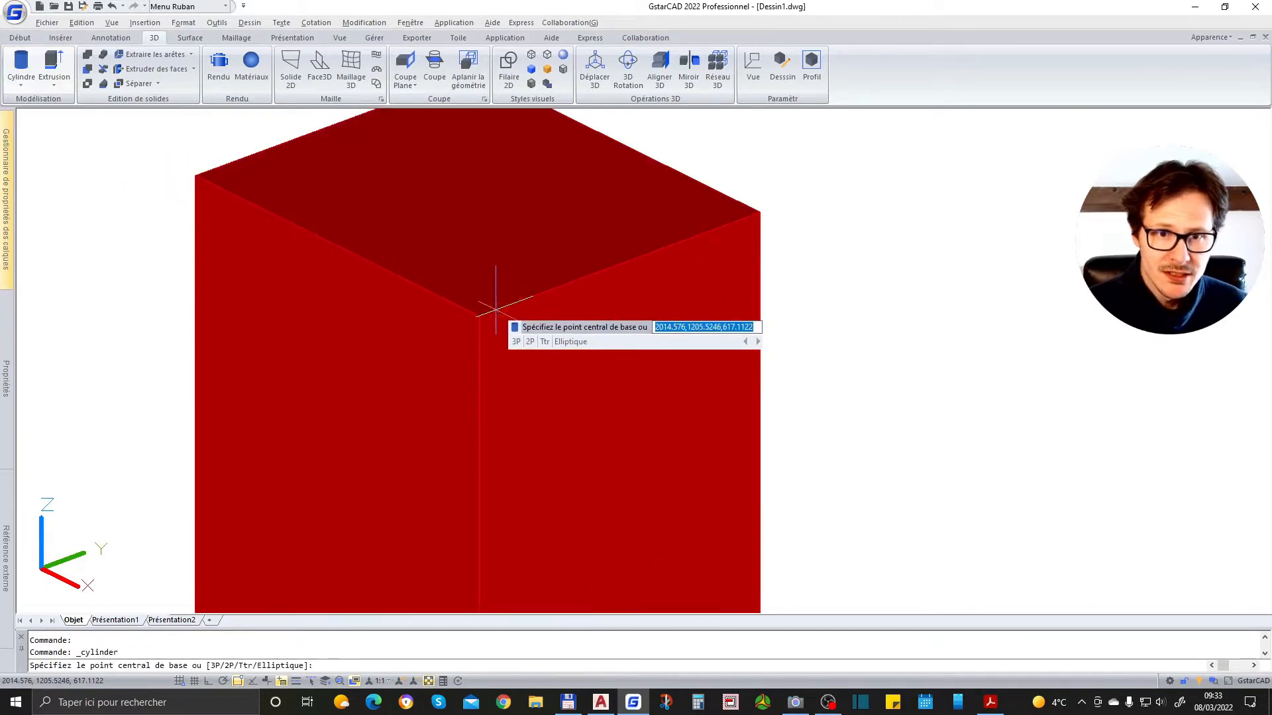
{"action": "scroll", "coordinate": [495, 291], "scroll_direction": "down", "scroll_amount": 3}
{"action": "left_click", "coordinate": [489, 238]}
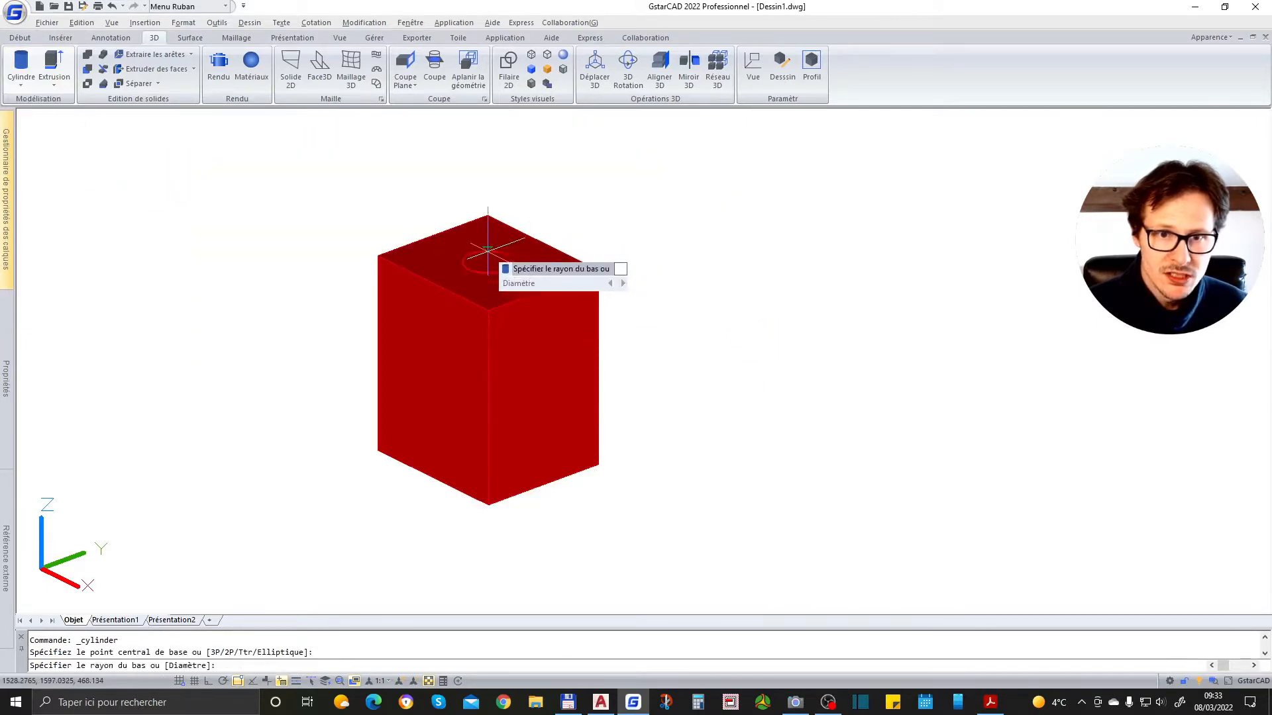
{"action": "left_click", "coordinate": [510, 233]}
{"action": "left_click", "coordinate": [490, 180]}
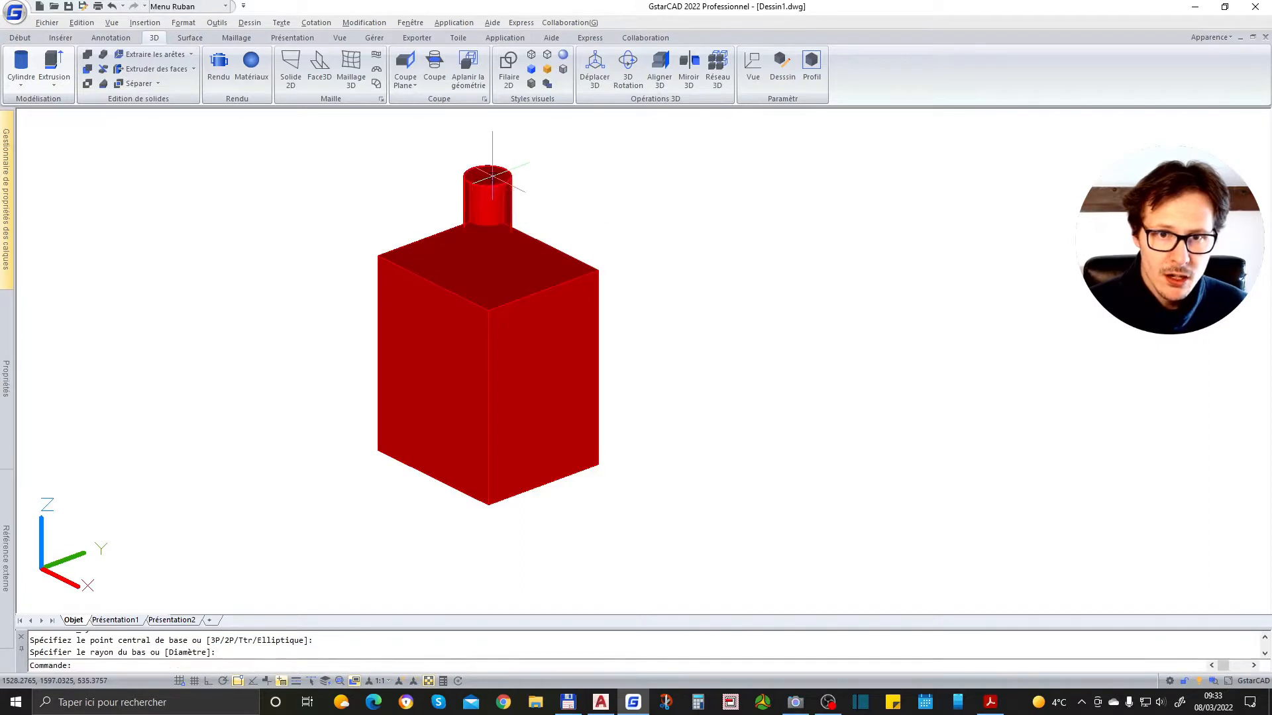
Step: Move the cylinder with DEPLACER from beside the box onto the front edge of the box's top face
{"action": "middle_click_drag", "start_coordinate": [555, 273], "coordinate": [440, 261], "text": "shift"}
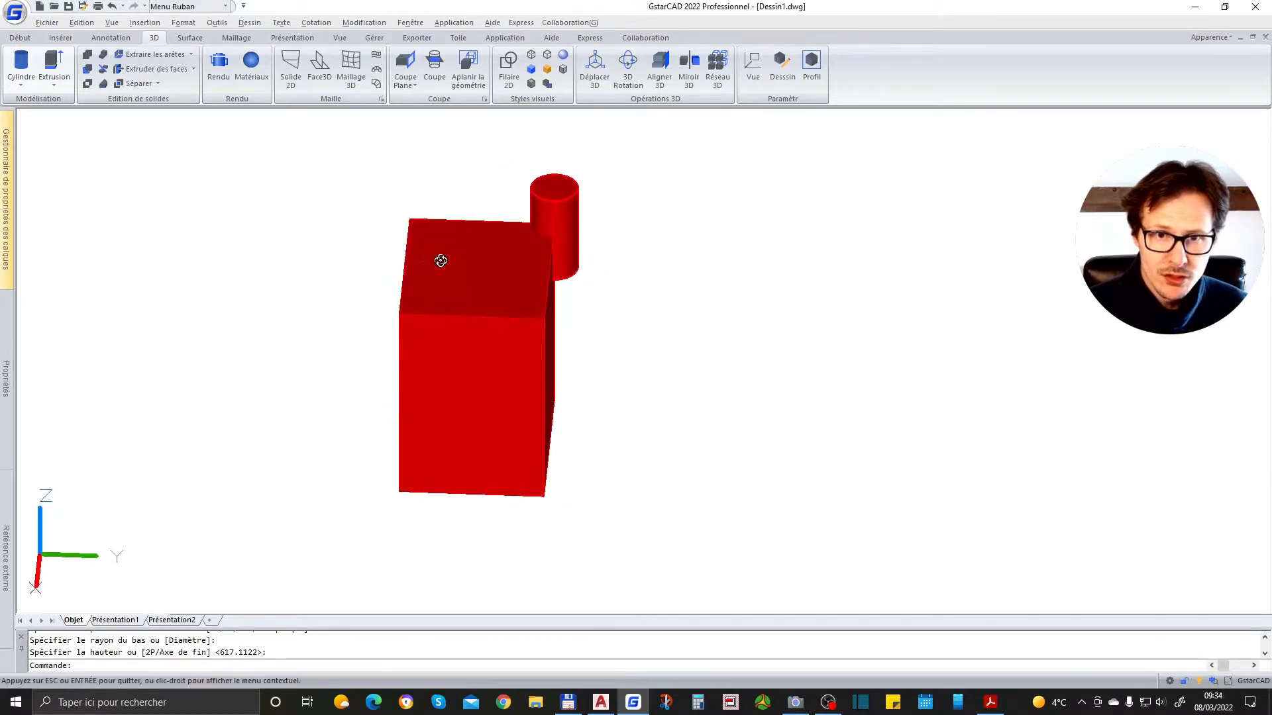
{"action": "left_click", "coordinate": [565, 267]}
{"action": "type", "text": "dp"}
{"action": "key", "text": "Return"}
{"action": "left_click", "coordinate": [559, 270]}
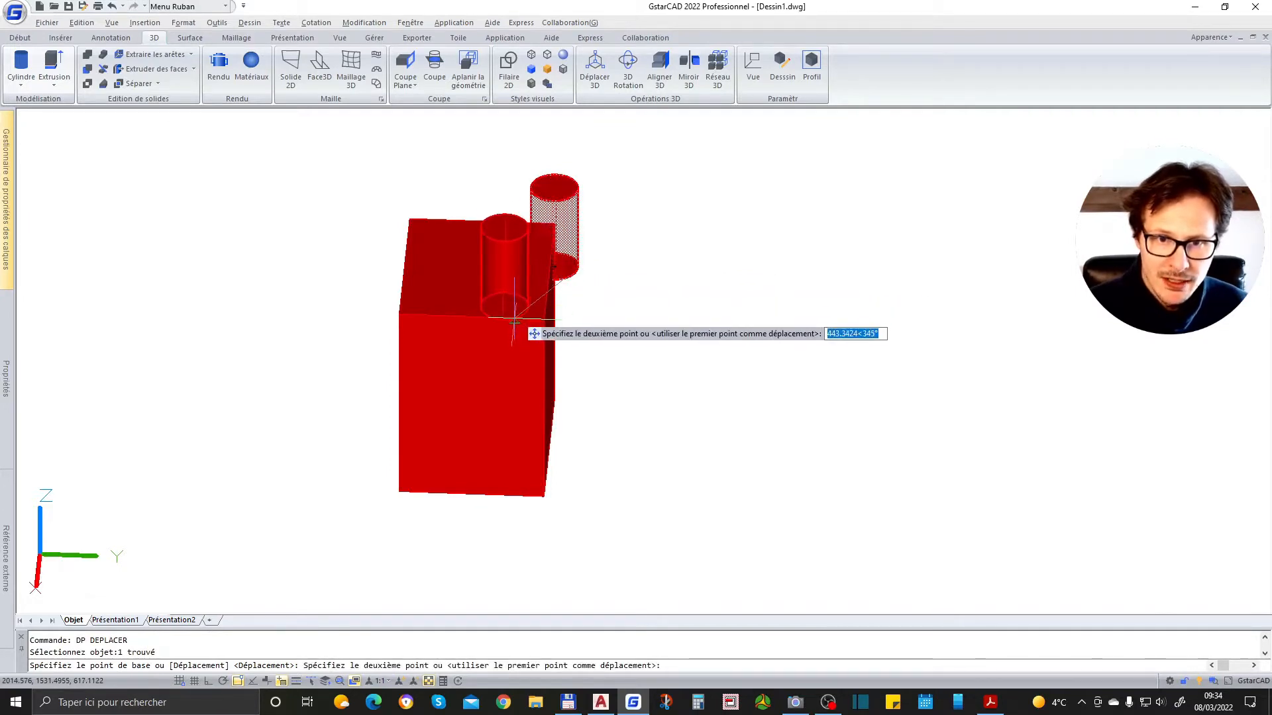
{"action": "left_click", "coordinate": [514, 316]}
Step: Shift the cylinder slightly inward so its base sits just inside the edge of the box's top face
{"action": "middle_click_drag", "start_coordinate": [485, 309], "coordinate": [528, 321], "text": "shift"}
{"action": "scroll", "coordinate": [539, 328], "scroll_direction": "up", "scroll_amount": 5}
{"action": "left_click", "coordinate": [529, 310]}
{"action": "key", "text": "Return"}
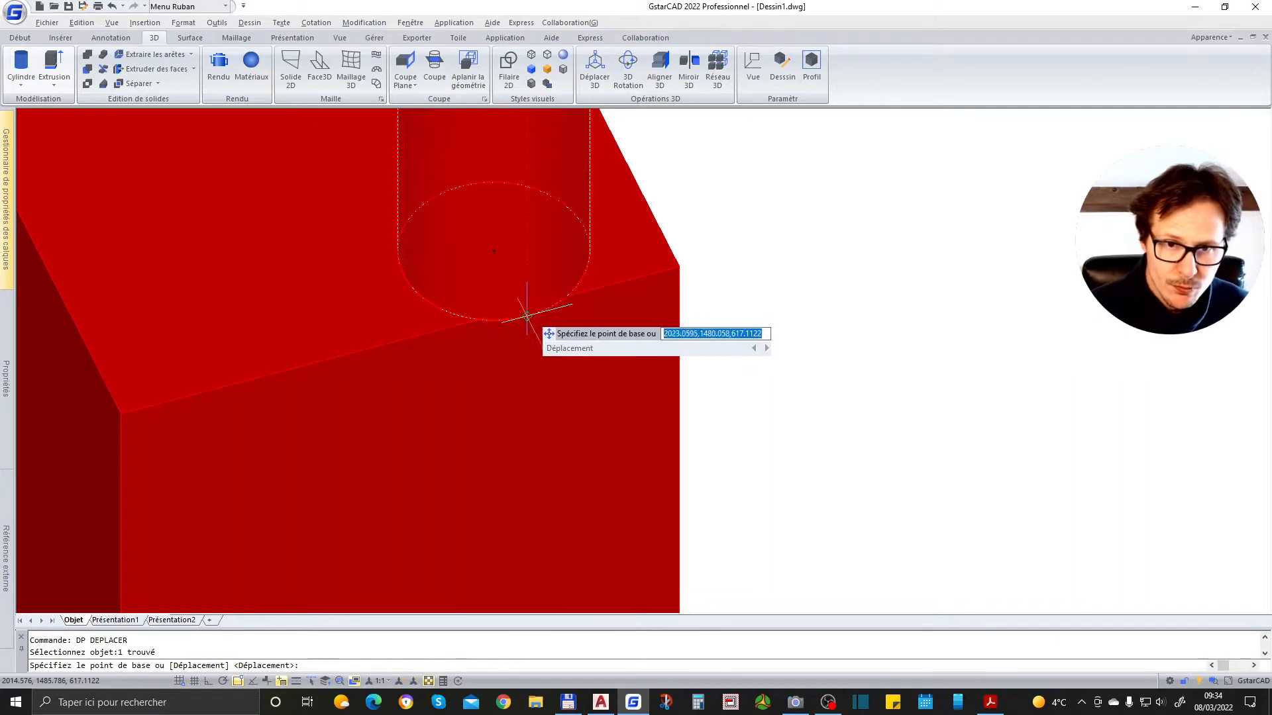
{"action": "left_click", "coordinate": [526, 313]}
{"action": "left_click", "coordinate": [515, 303]}
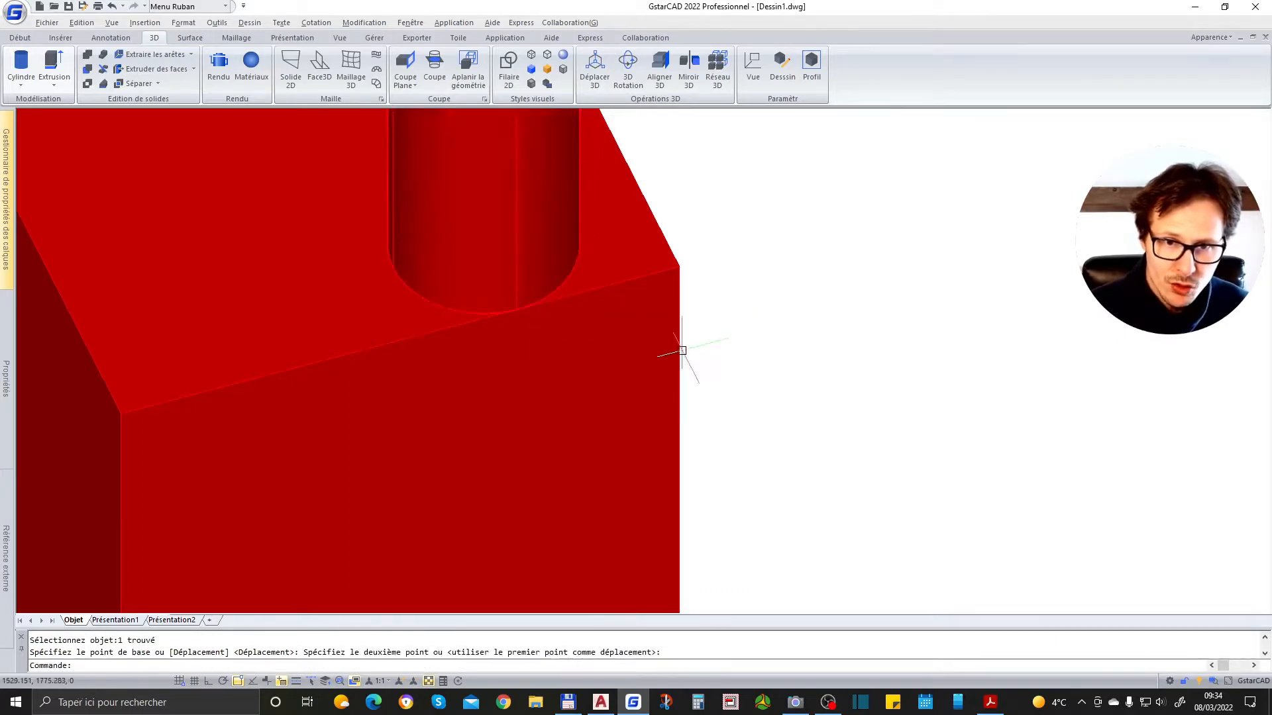
Step: Examine the cylinder's placement on the box from different angles and distances
{"action": "scroll", "coordinate": [672, 351], "scroll_direction": "down", "scroll_amount": 5}
{"action": "middle_click_drag", "start_coordinate": [659, 378], "coordinate": [695, 304], "text": "shift"}
{"action": "scroll", "coordinate": [737, 391], "scroll_direction": "up", "scroll_amount": 2}
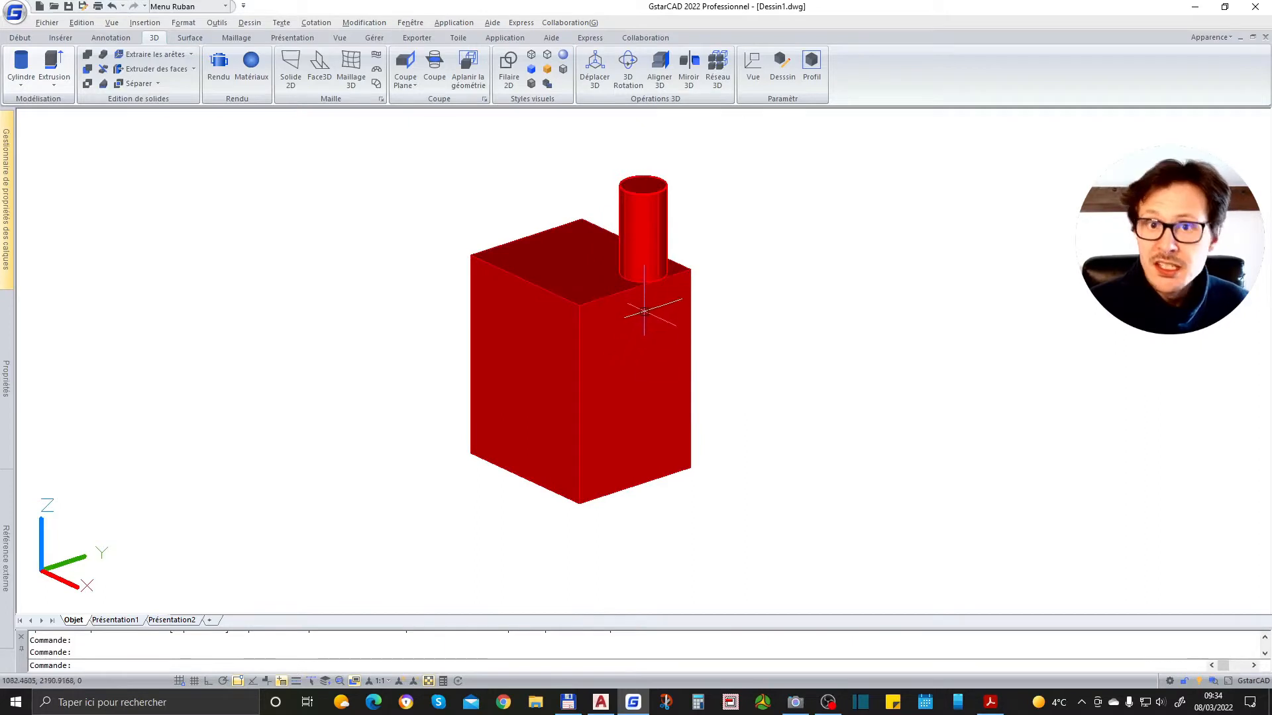
{"action": "middle_click_drag", "start_coordinate": [647, 299], "coordinate": [605, 296]}
{"action": "right_click", "coordinate": [445, 415]}
{"action": "left_click", "coordinate": [659, 328]}
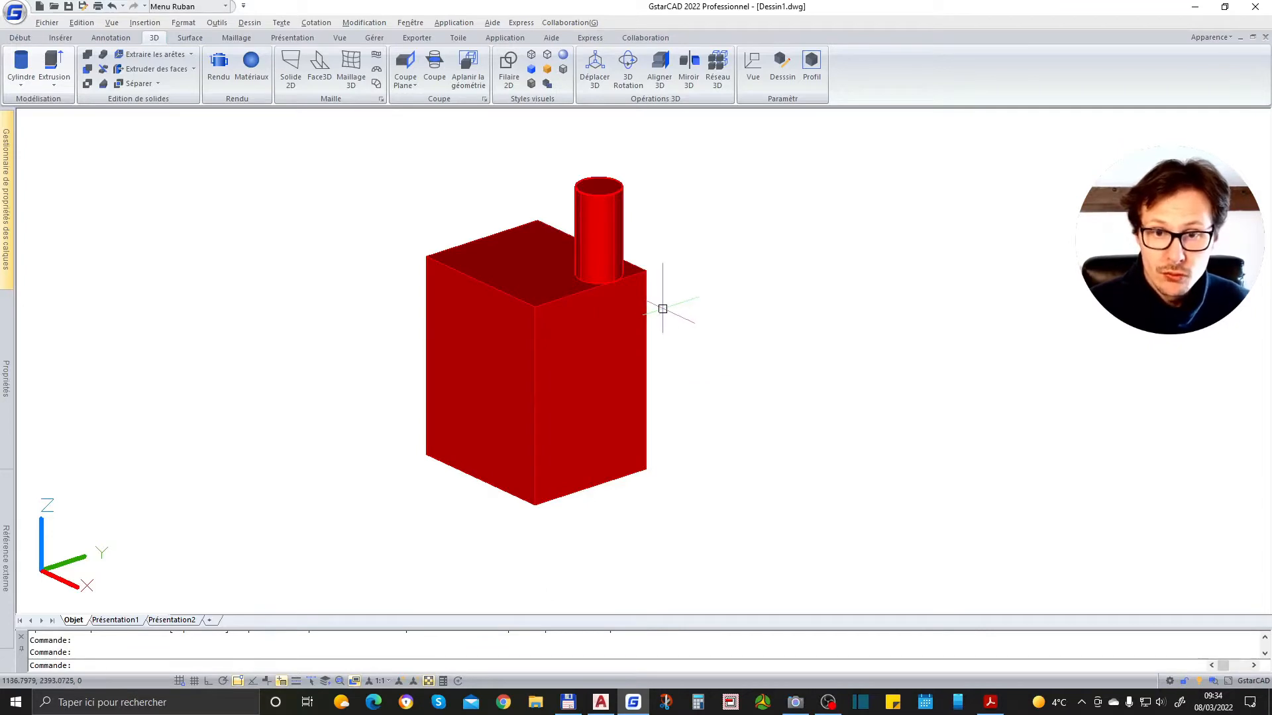
{"action": "scroll", "coordinate": [663, 308], "scroll_direction": "down", "scroll_amount": 3}
{"action": "scroll", "coordinate": [630, 261], "scroll_direction": "up", "scroll_amount": 6}
{"action": "scroll", "coordinate": [654, 292], "scroll_direction": "down", "scroll_amount": 6}
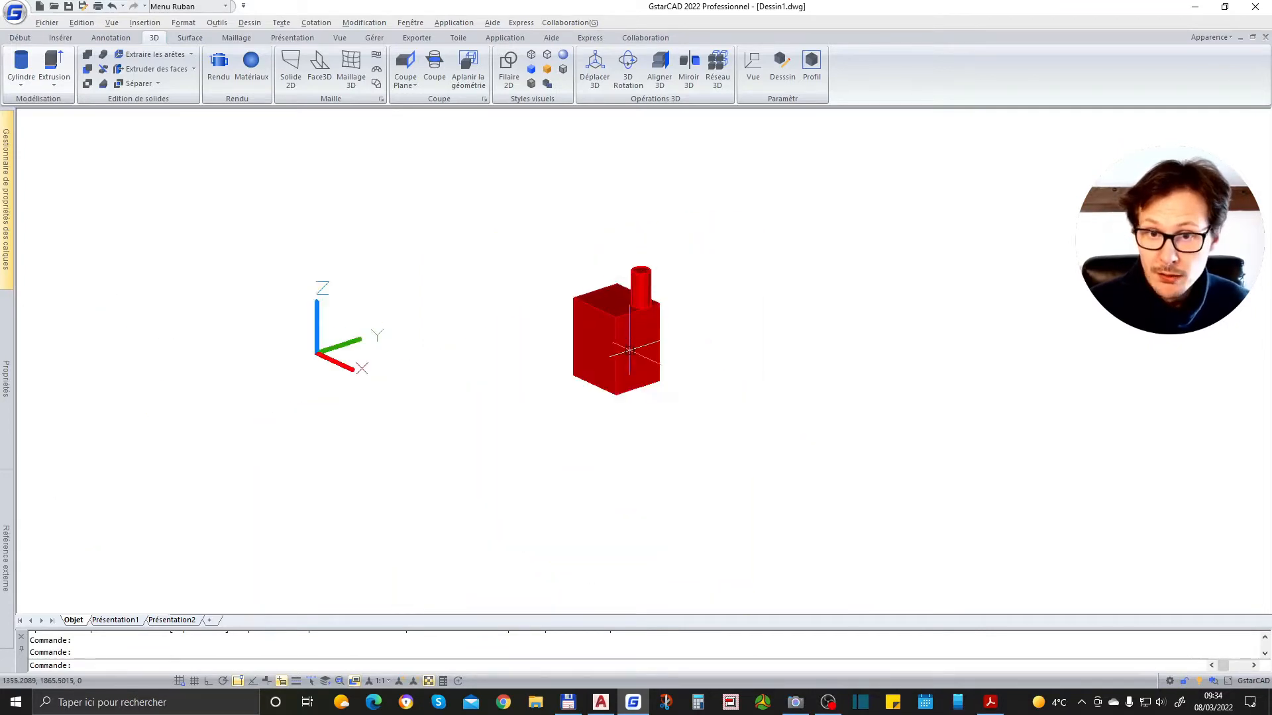
{"action": "scroll", "coordinate": [637, 349], "scroll_direction": "up", "scroll_amount": 6}
{"action": "scroll", "coordinate": [637, 350], "scroll_direction": "down", "scroll_amount": 6}
{"action": "scroll", "coordinate": [633, 229], "scroll_direction": "up", "scroll_amount": 2}
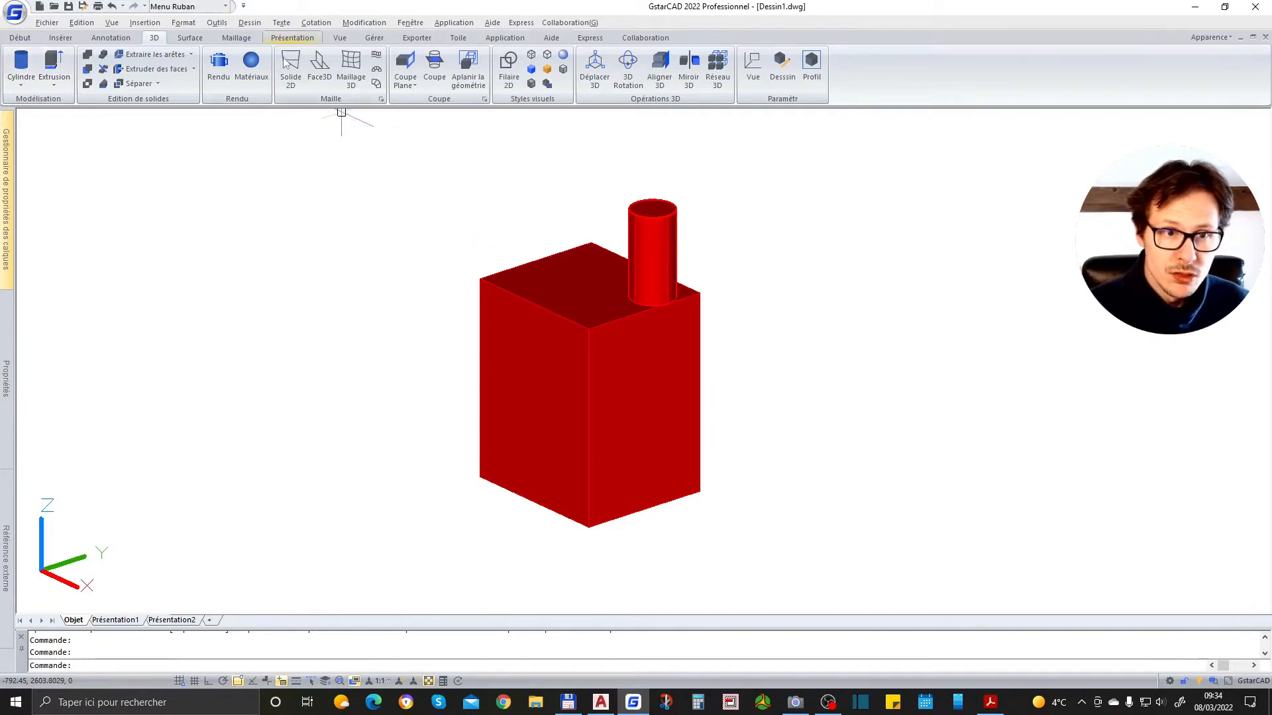
{"action": "left_click", "coordinate": [49, 567]}
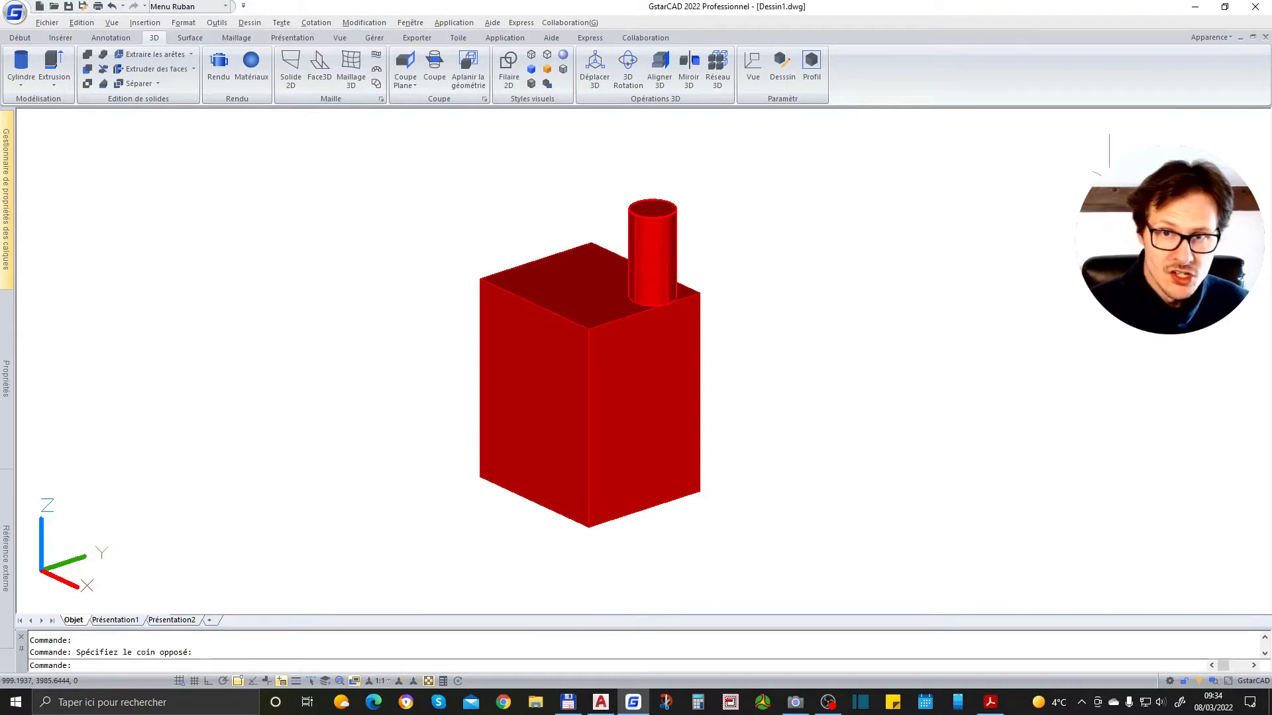
Step: Switch to the top view (Haut) and apply the Réaliste visual style
{"action": "left_click", "coordinate": [332, 39]}
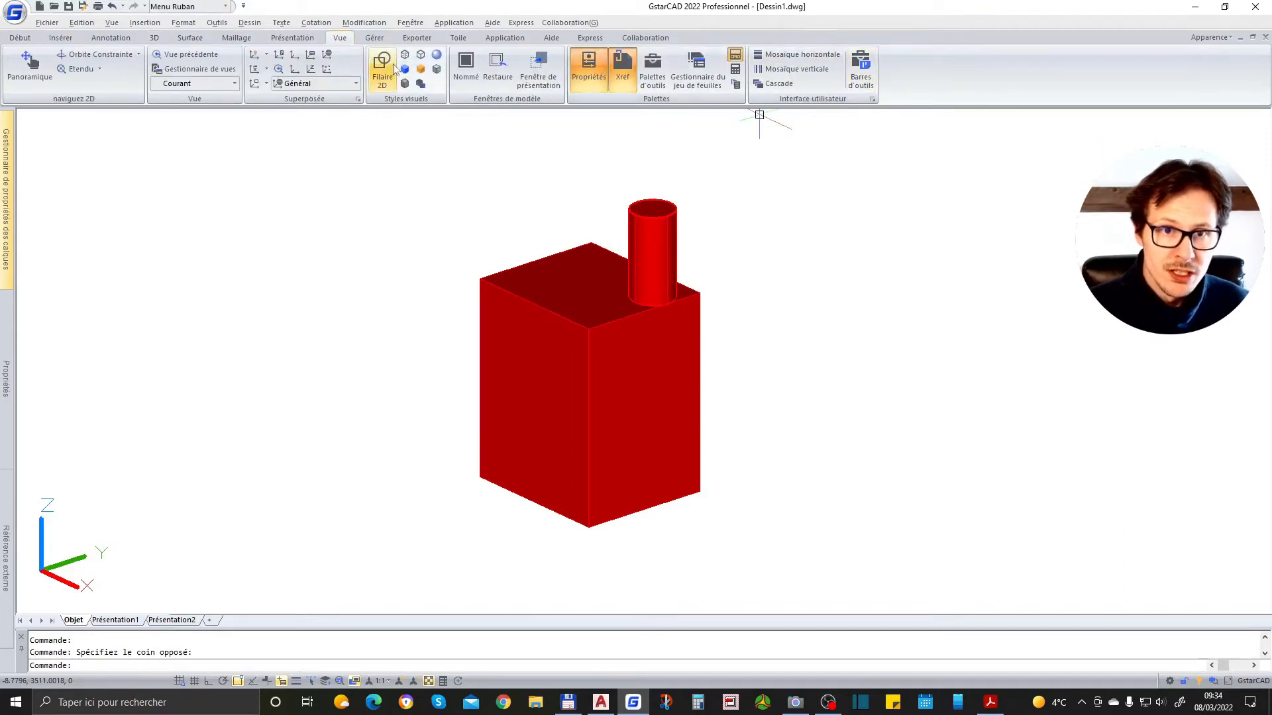
{"action": "left_click", "coordinate": [208, 85]}
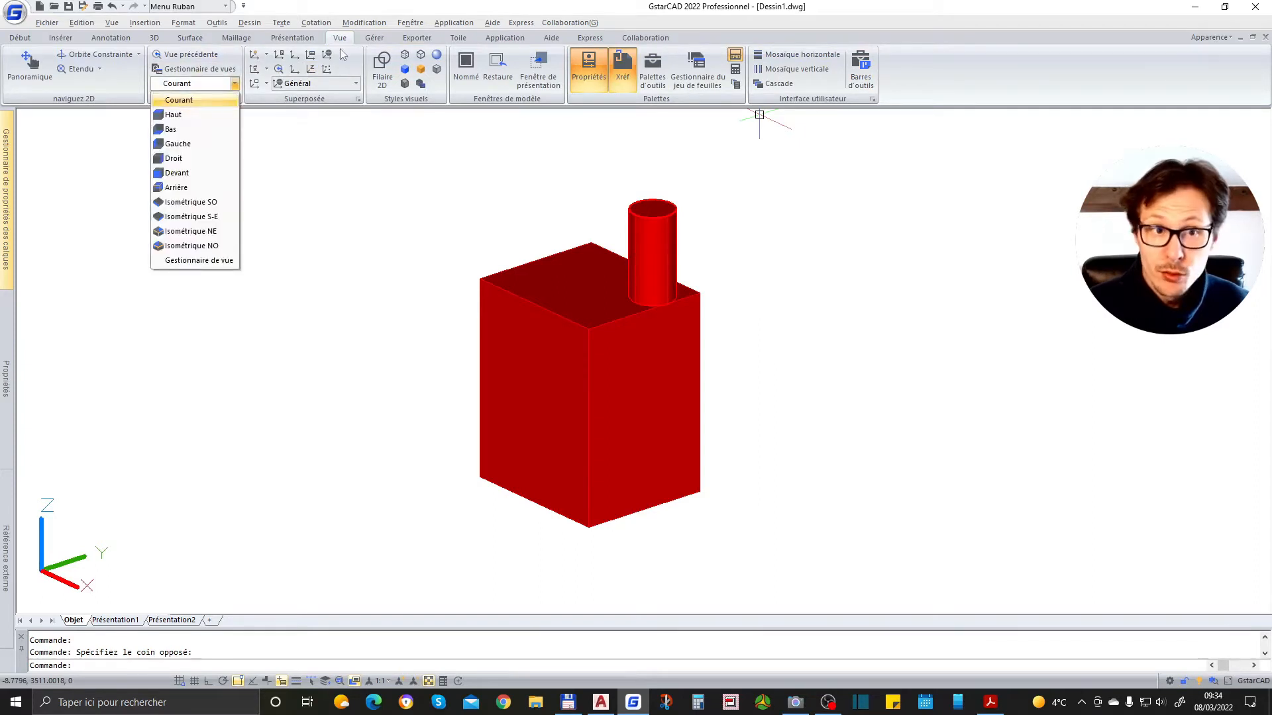
{"action": "left_click", "coordinate": [176, 114]}
{"action": "scroll", "coordinate": [629, 394], "scroll_direction": "down", "scroll_amount": 6}
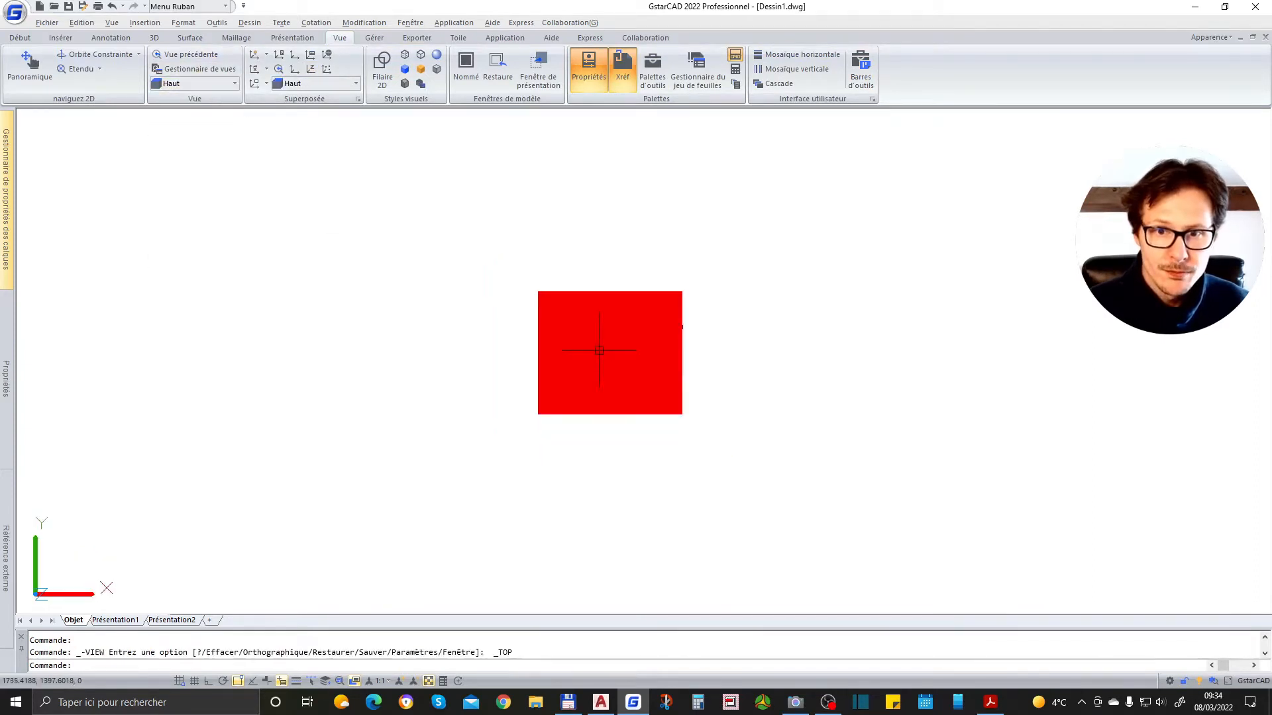
{"action": "scroll", "coordinate": [667, 316], "scroll_direction": "up", "scroll_amount": 2}
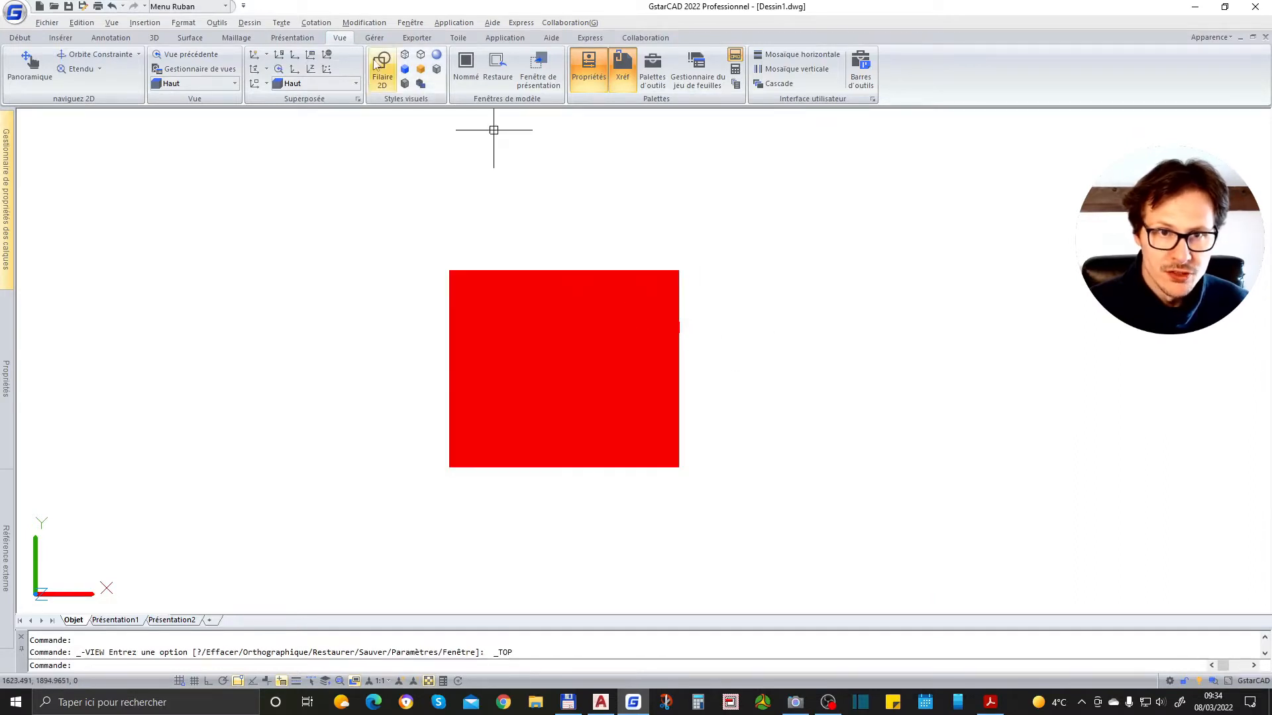
{"action": "left_click", "coordinate": [408, 69]}
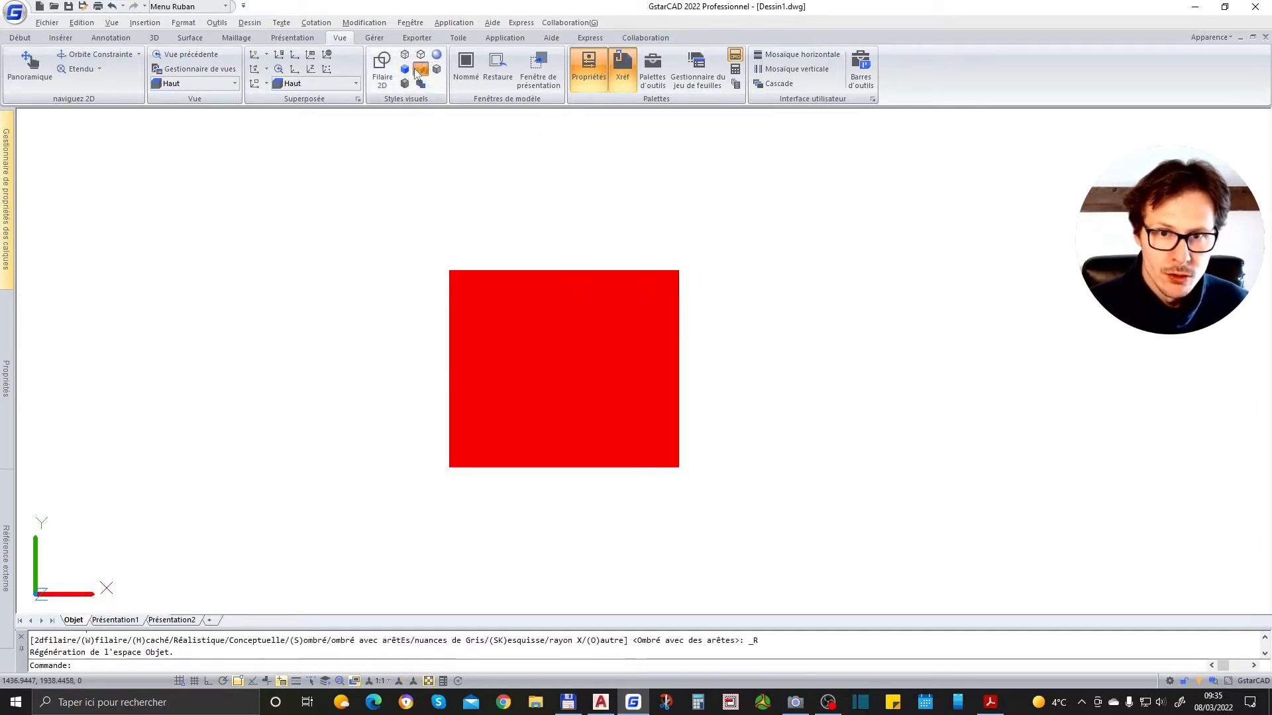
Step: Apply the Conceptuel visual style and restore the preset top view (Haut)
{"action": "left_click", "coordinate": [419, 69]}
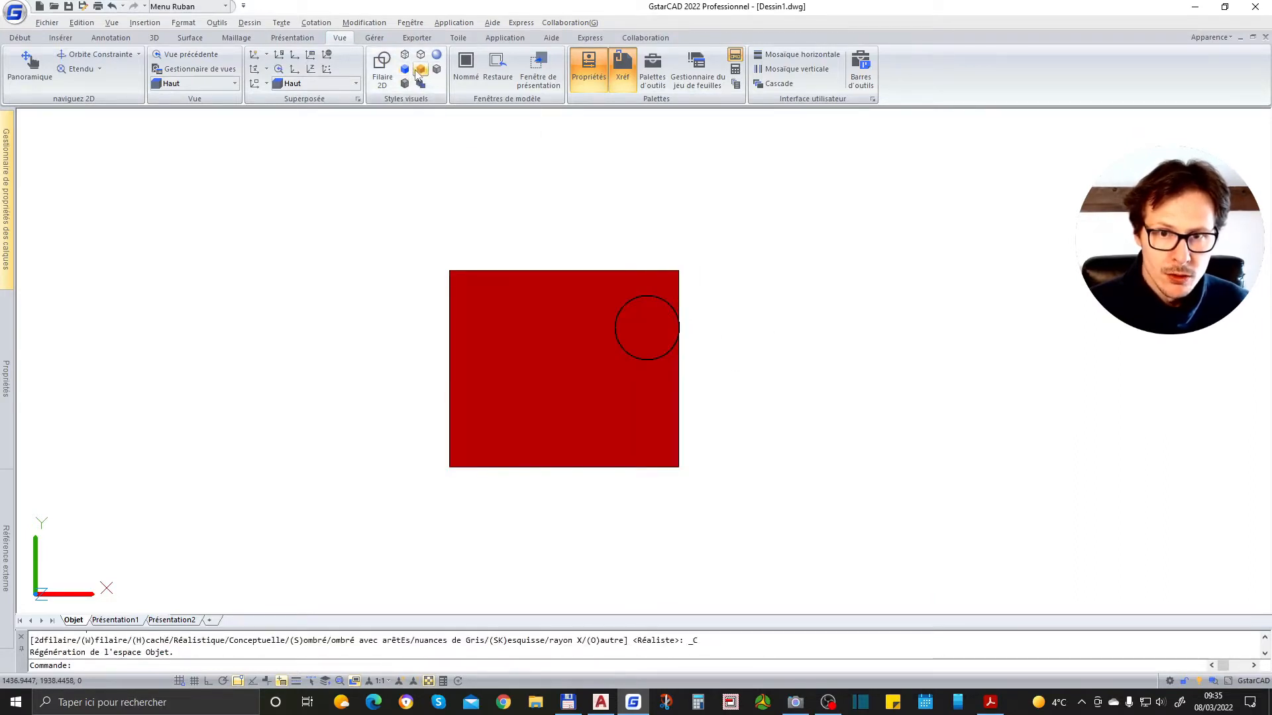
{"action": "left_click", "coordinate": [195, 83]}
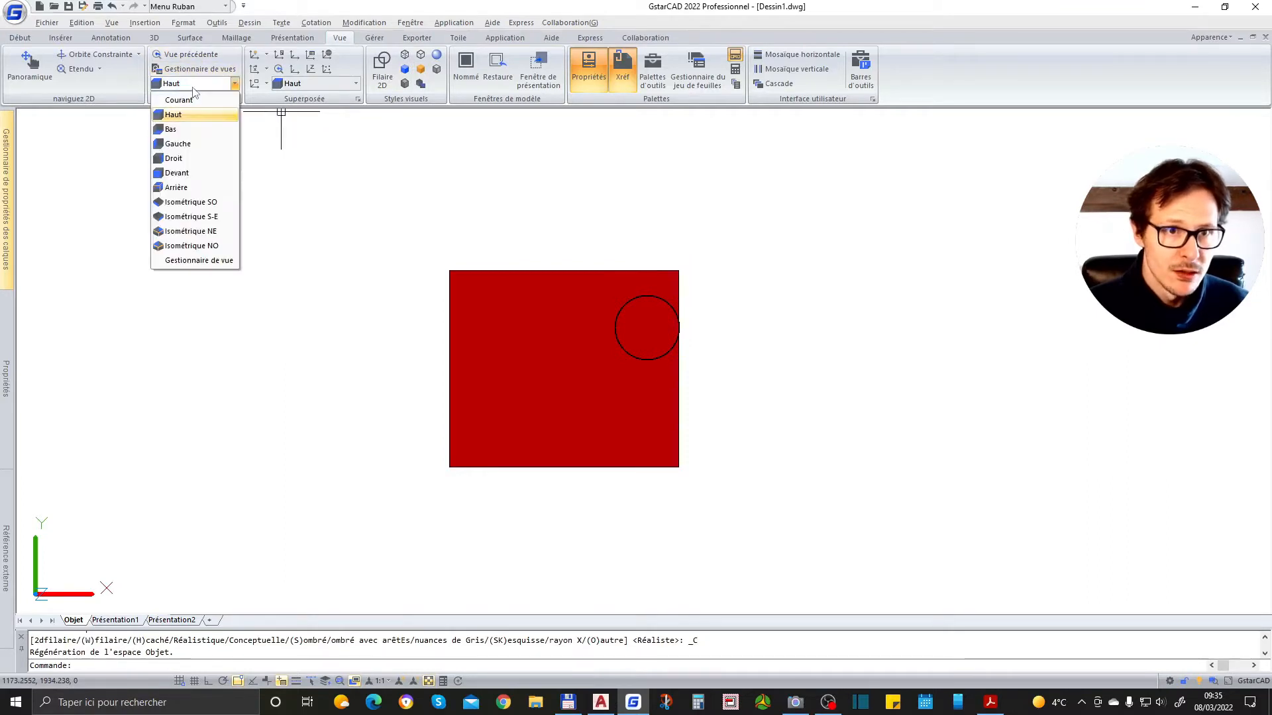
{"action": "left_click", "coordinate": [192, 115]}
Step: Switch the model to the preset left view (Gauche), followed by the front view (Devant)
{"action": "left_click", "coordinate": [196, 86]}
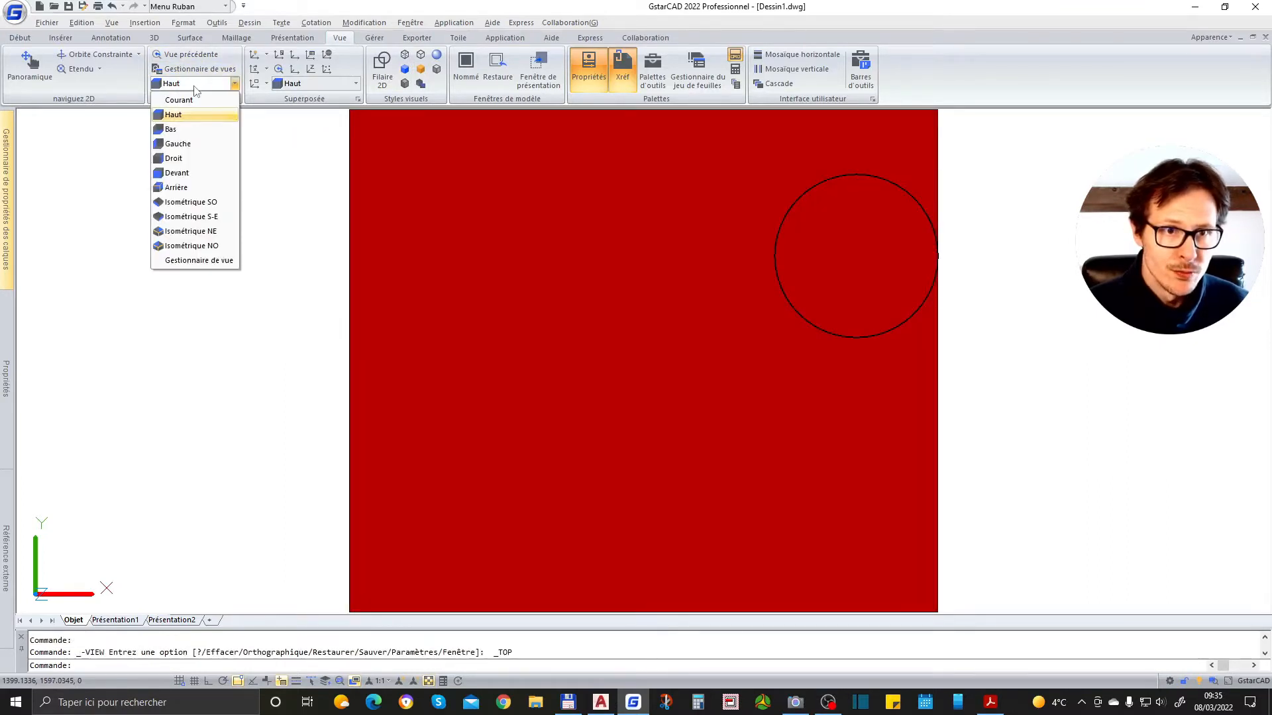
{"action": "left_click", "coordinate": [192, 144]}
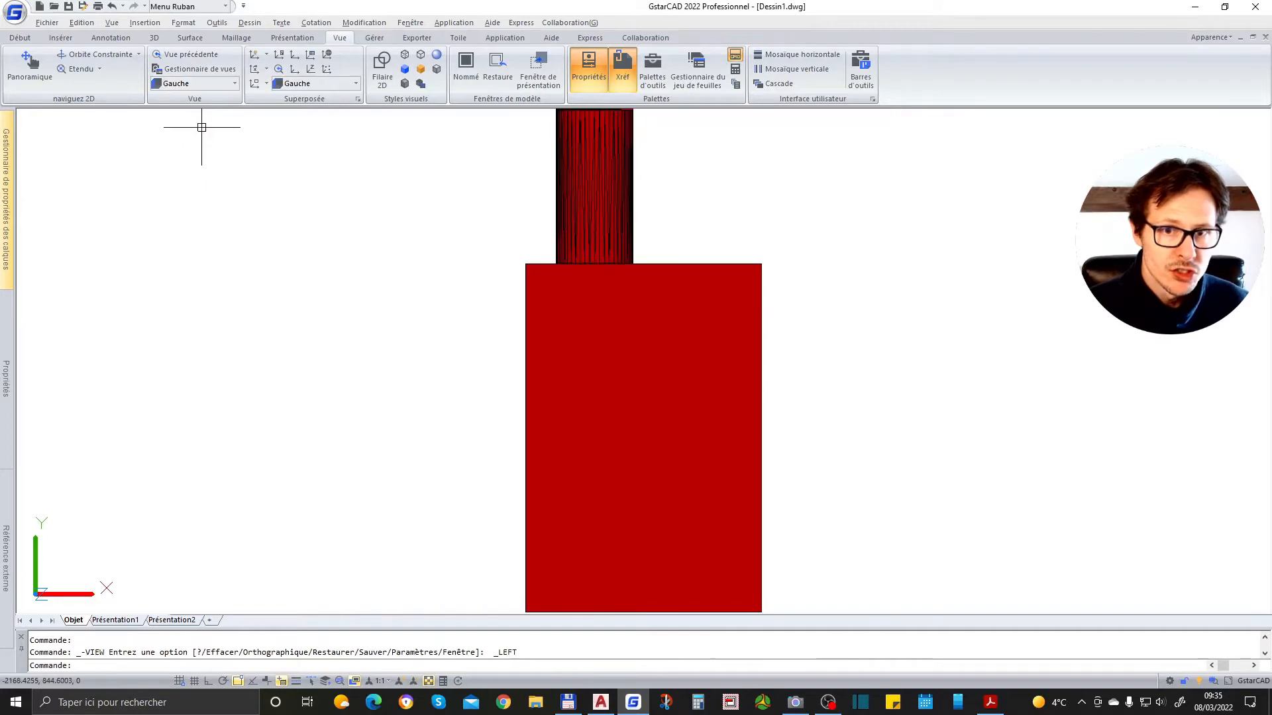
{"action": "left_click", "coordinate": [196, 84]}
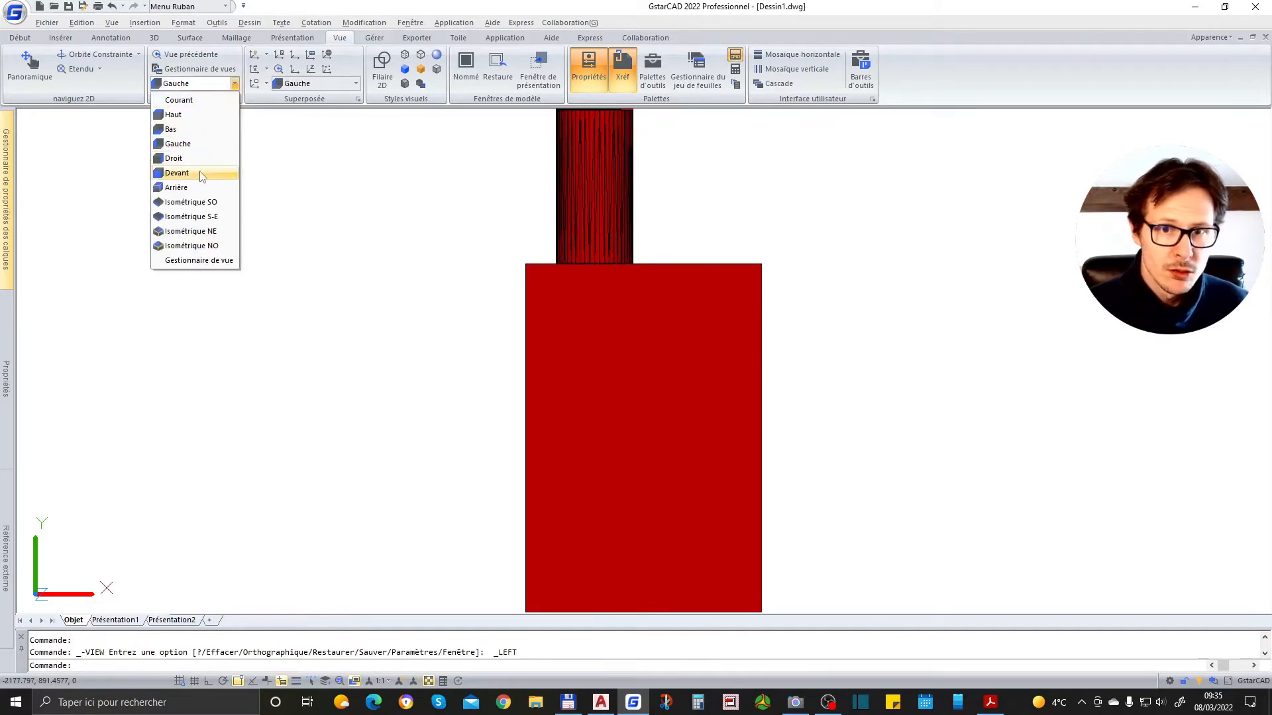
{"action": "left_click", "coordinate": [200, 173]}
Step: Switch to the Isométrique SO view and apply the shaded-with-edges visual style (Ombré avec arêtes)
{"action": "left_click", "coordinate": [193, 89]}
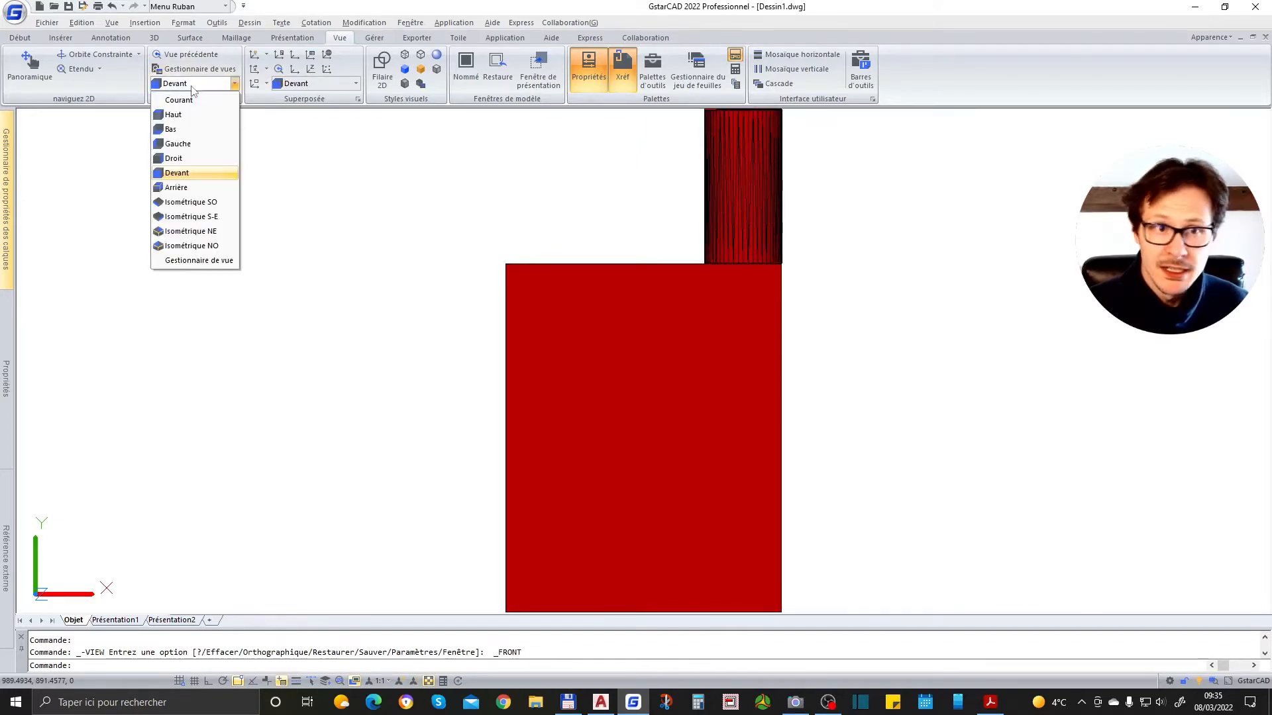
{"action": "left_click", "coordinate": [191, 202]}
{"action": "middle_click_drag", "start_coordinate": [745, 361], "coordinate": [721, 324], "text": "shift"}
{"action": "middle_click_drag", "start_coordinate": [396, 312], "coordinate": [321, 202], "text": "shift"}
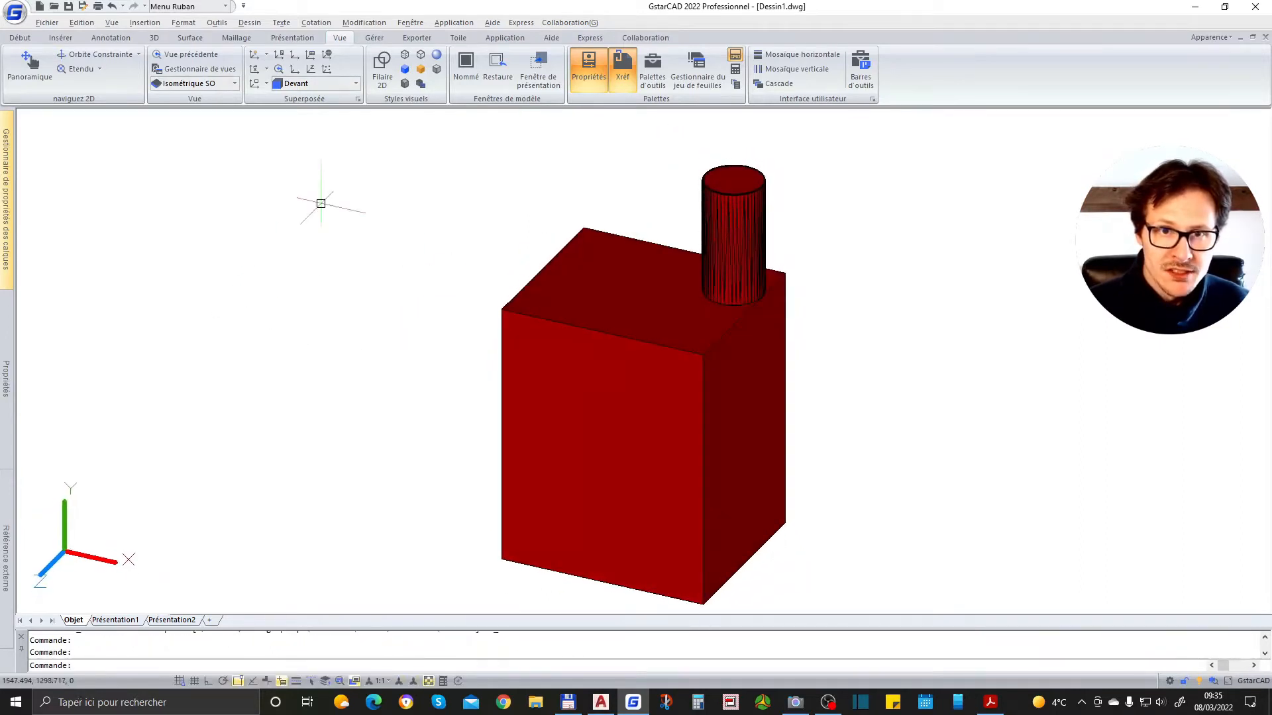
{"action": "left_click", "coordinate": [437, 70]}
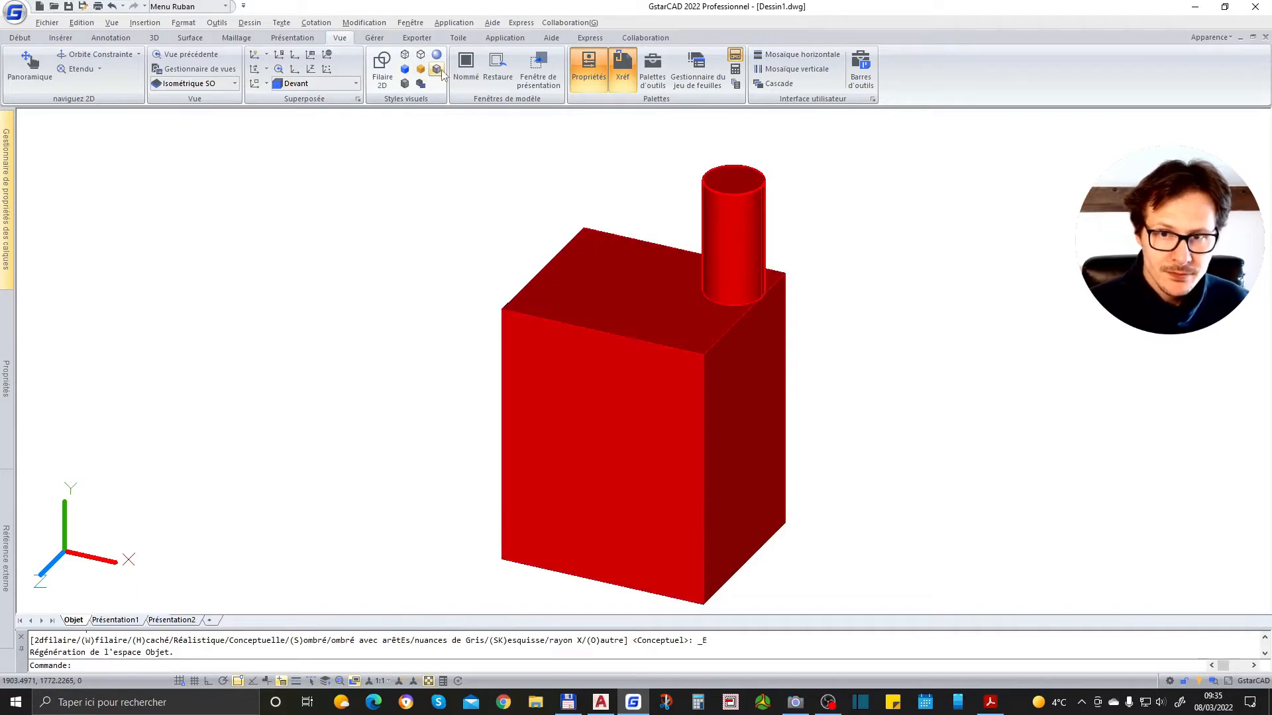
Step: Draw a narrow cone with its base centred on the cylinder's top face
{"action": "left_click", "coordinate": [155, 37]}
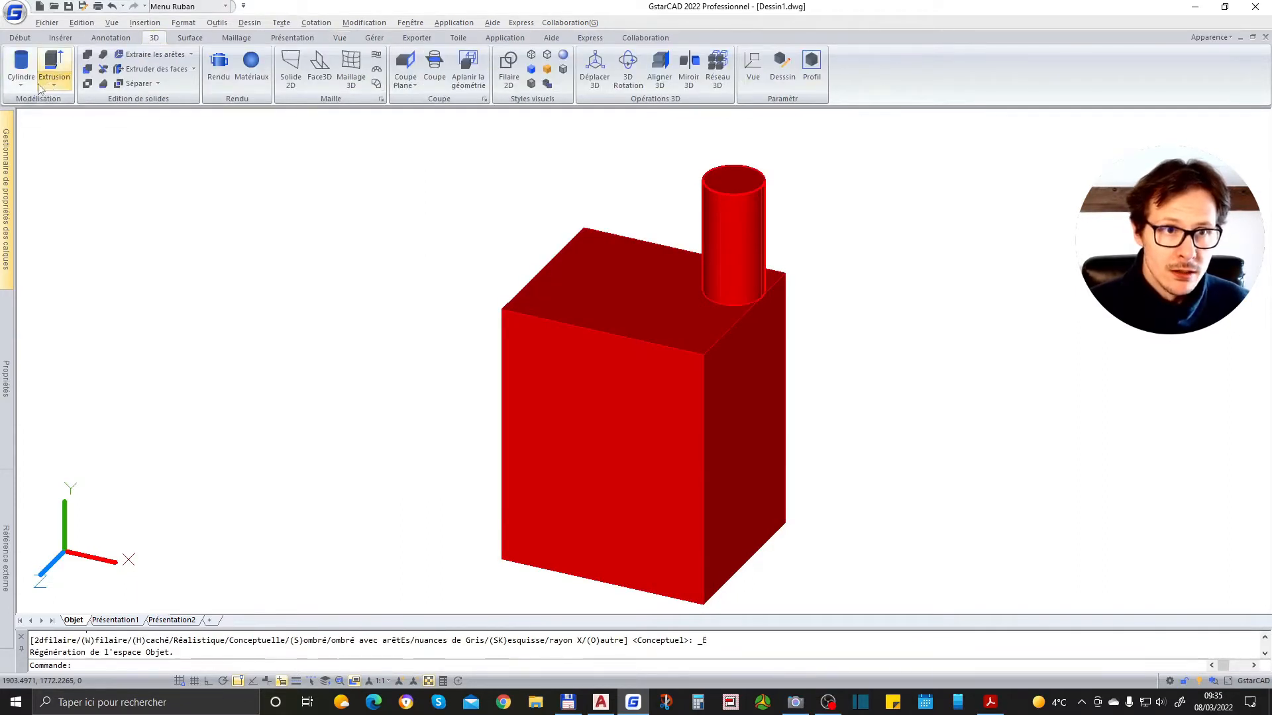
{"action": "left_click", "coordinate": [21, 85]}
{"action": "left_click", "coordinate": [40, 167]}
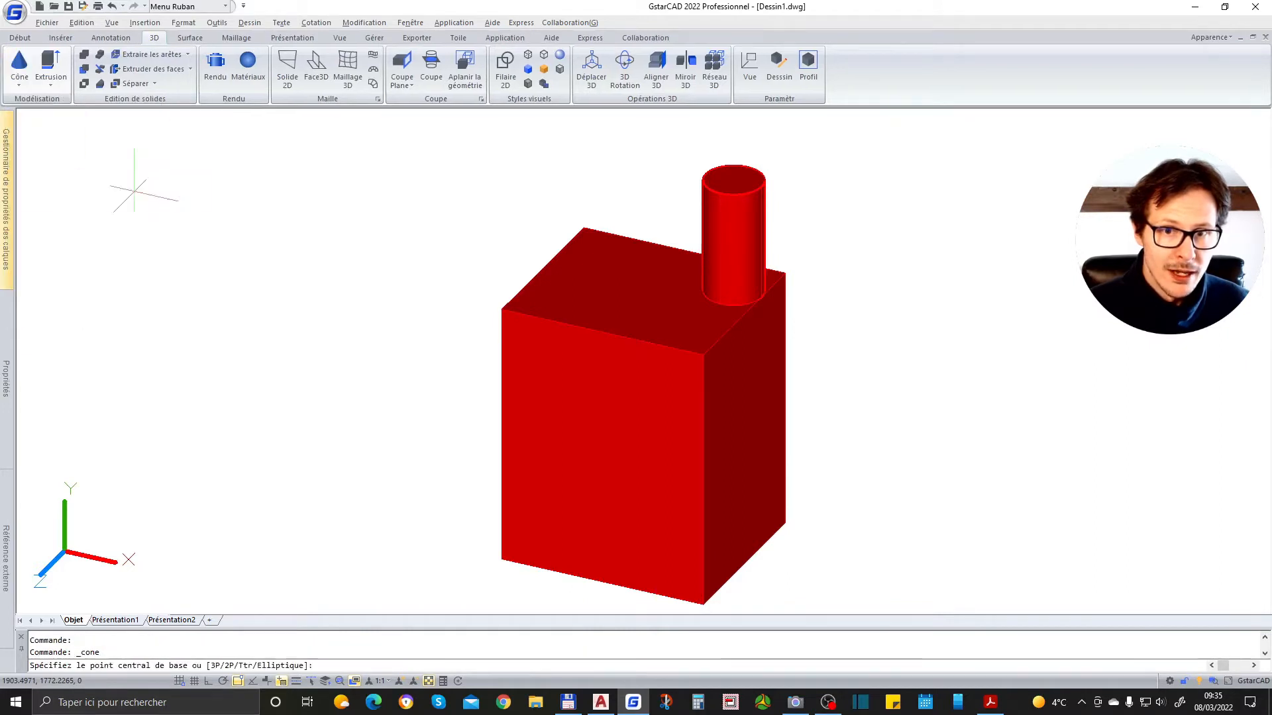
{"action": "scroll", "coordinate": [582, 227], "scroll_direction": "up", "scroll_amount": 4}
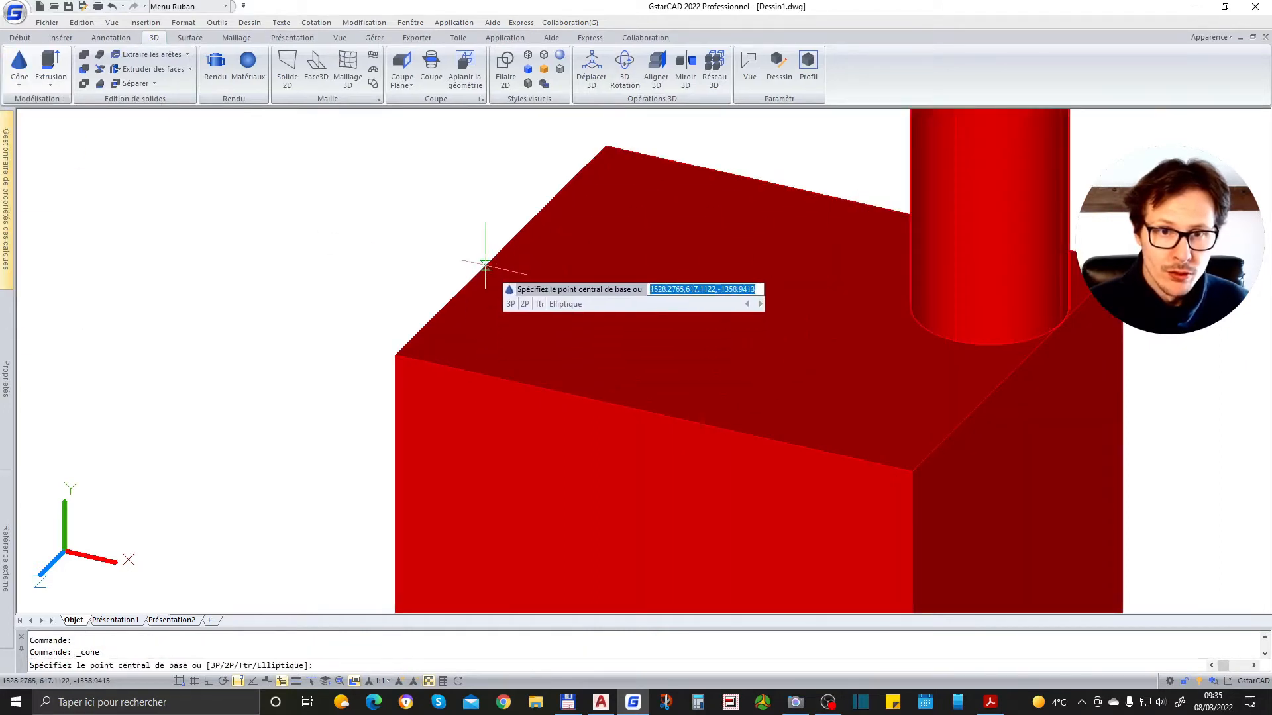
{"action": "scroll", "coordinate": [525, 284], "scroll_direction": "down", "scroll_amount": 5}
{"action": "scroll", "coordinate": [657, 308], "scroll_direction": "up", "scroll_amount": 4}
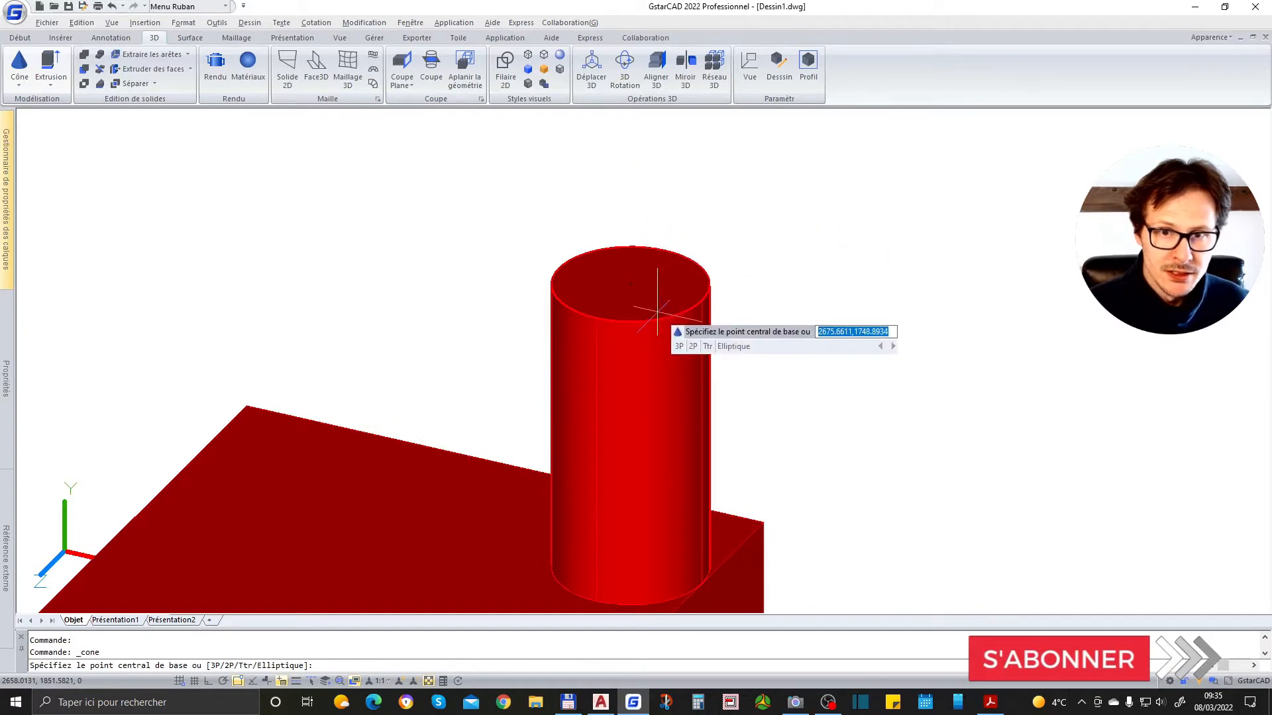
{"action": "left_click", "coordinate": [630, 285]}
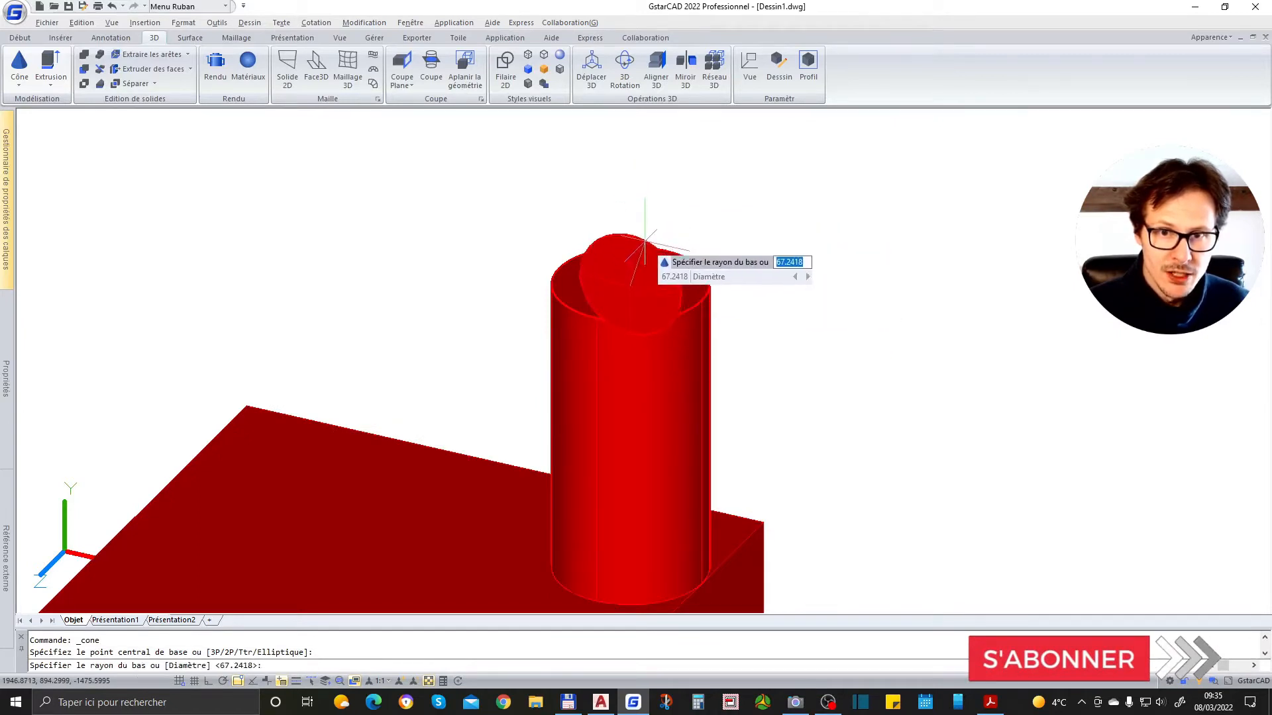
{"action": "left_click", "coordinate": [622, 303]}
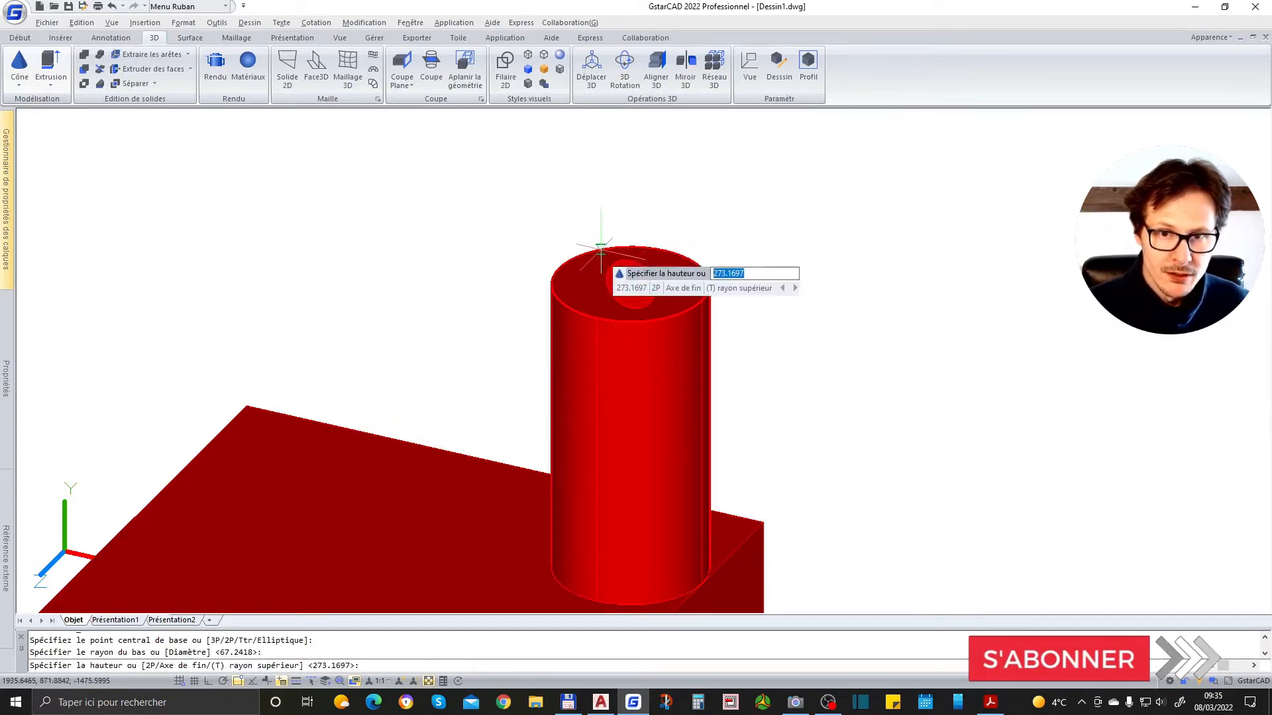
{"action": "left_click", "coordinate": [725, 190]}
{"action": "middle_click_drag", "start_coordinate": [671, 291], "coordinate": [733, 420], "text": "shift"}
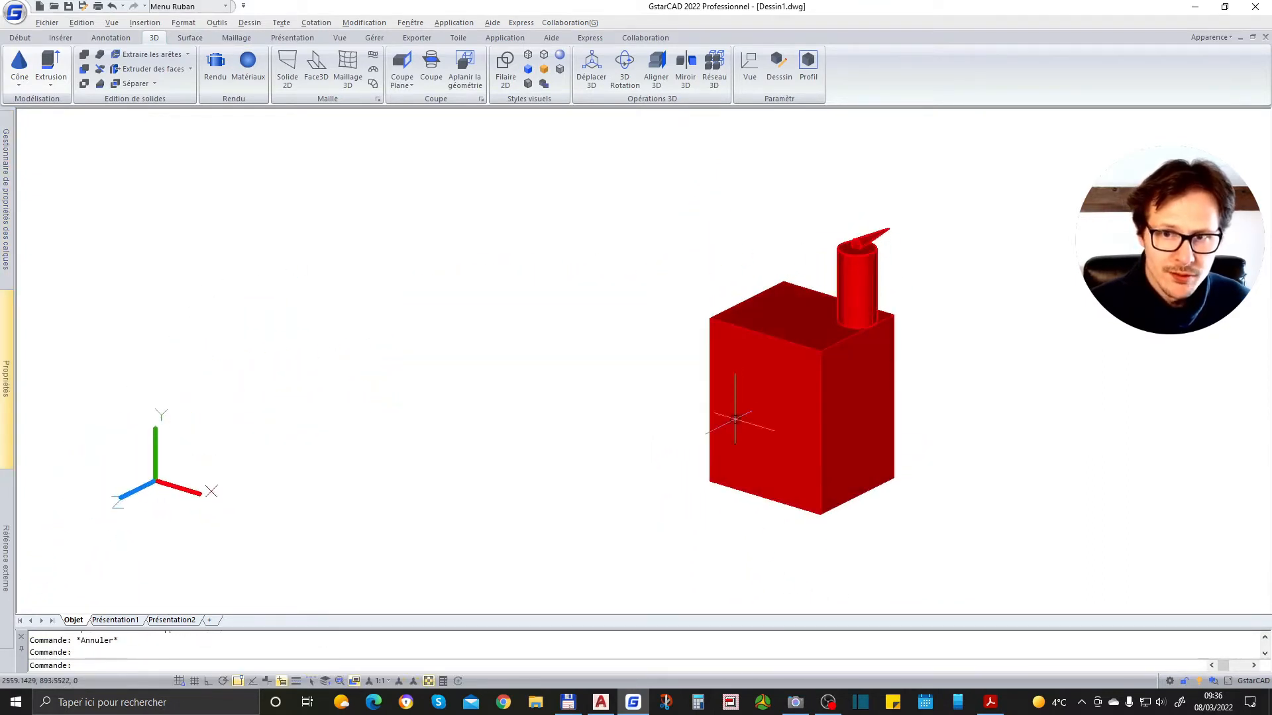
{"action": "scroll", "coordinate": [638, 198], "scroll_direction": "up", "scroll_amount": 3}
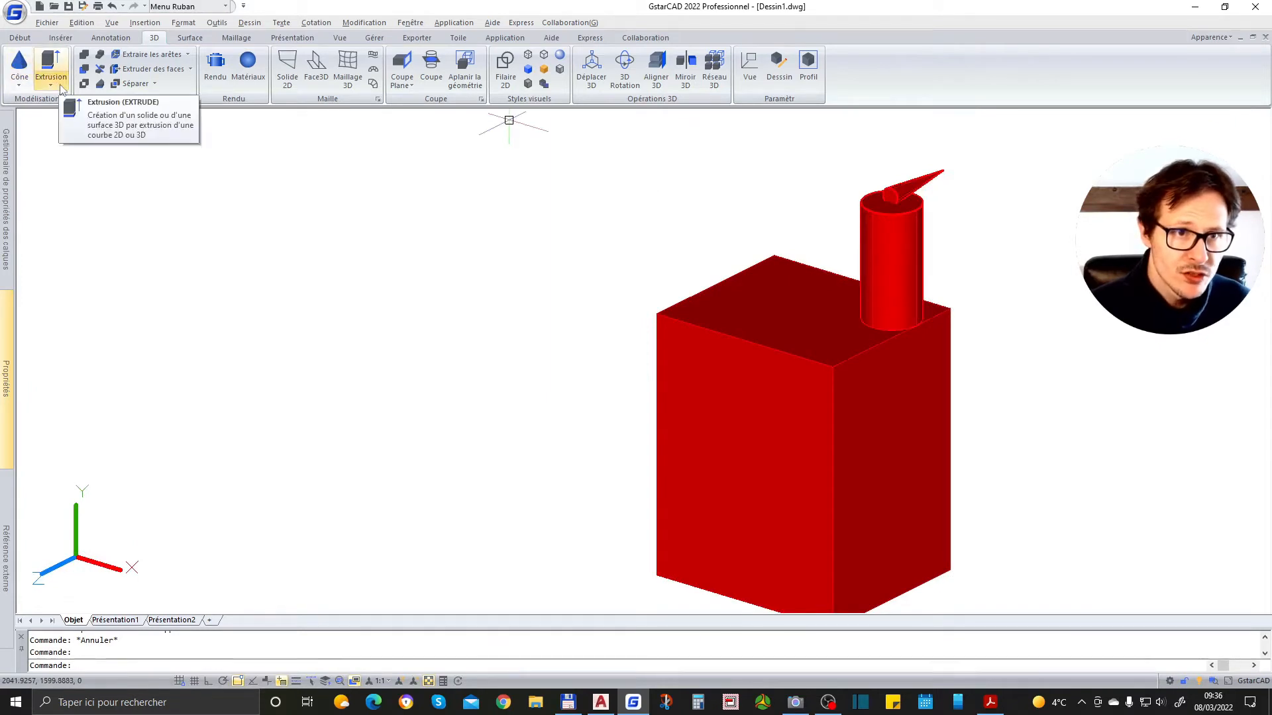
Step: Draw a circle in the empty space beside the box
{"action": "left_click", "coordinate": [21, 39]}
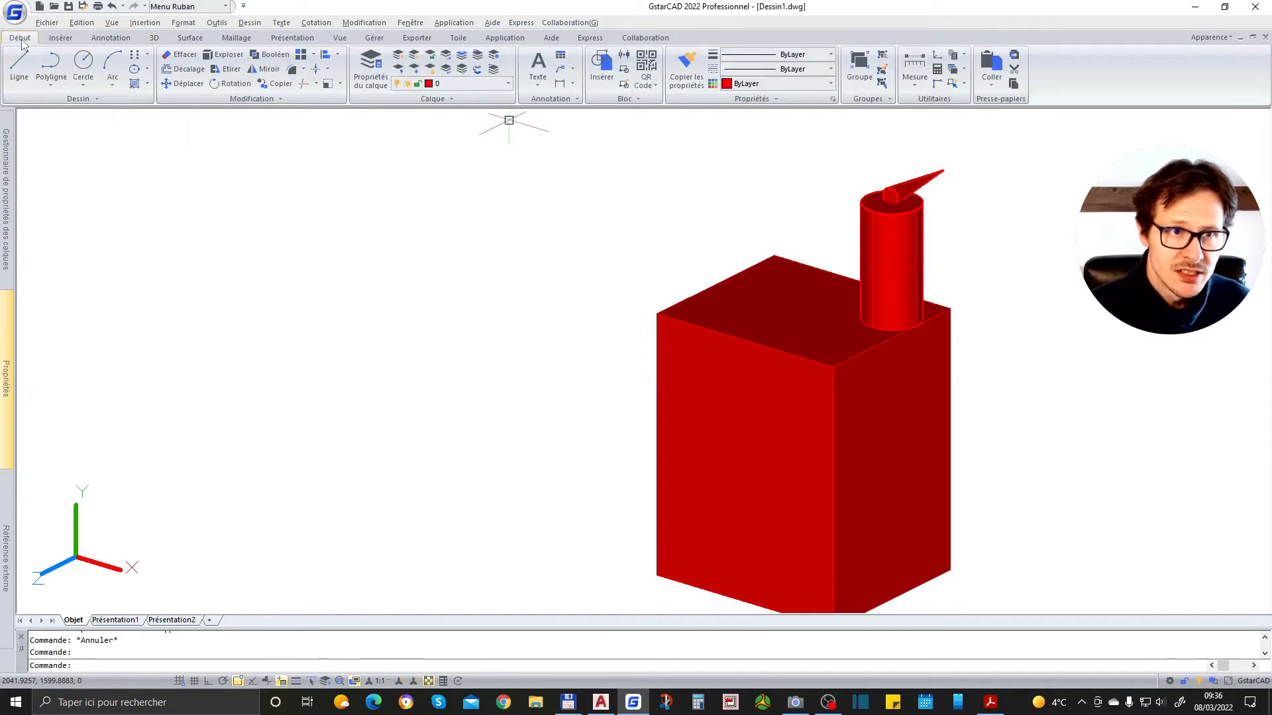
{"action": "left_click", "coordinate": [87, 62]}
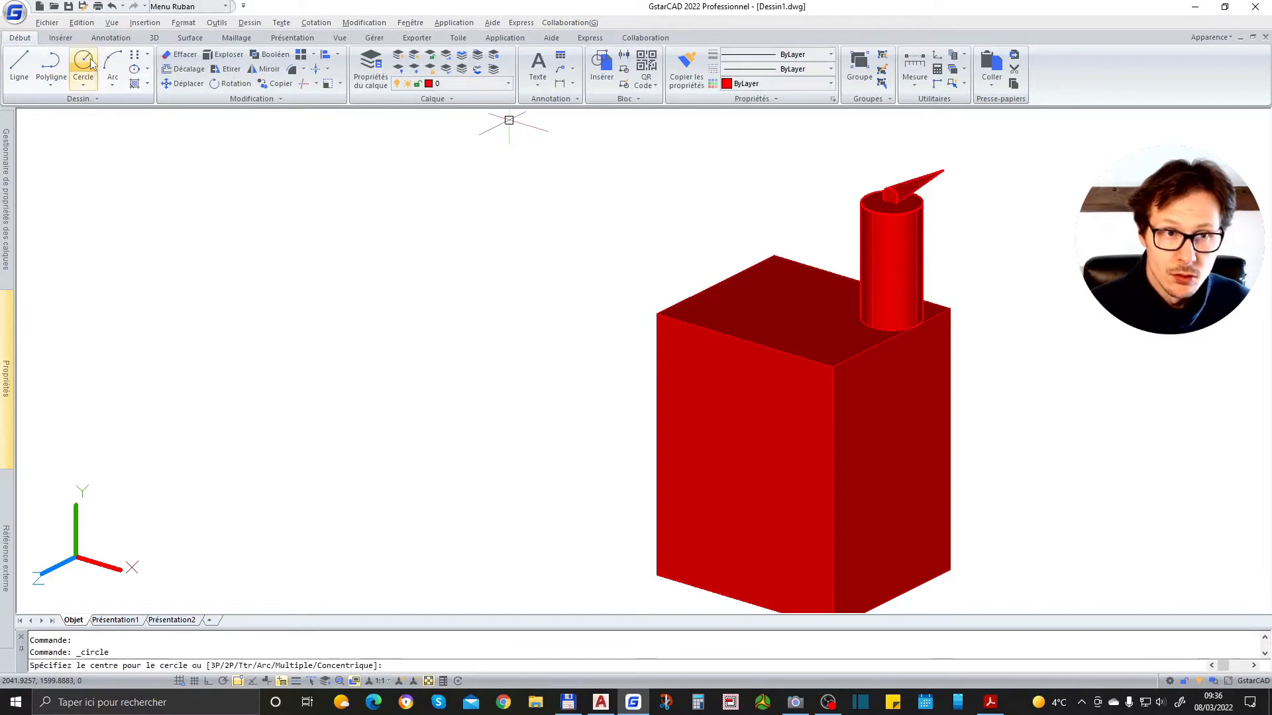
{"action": "scroll", "coordinate": [733, 289], "scroll_direction": "down", "scroll_amount": 5}
{"action": "scroll", "coordinate": [739, 366], "scroll_direction": "up", "scroll_amount": 5}
{"action": "scroll", "coordinate": [743, 463], "scroll_direction": "down", "scroll_amount": 2}
{"action": "left_click", "coordinate": [742, 466]}
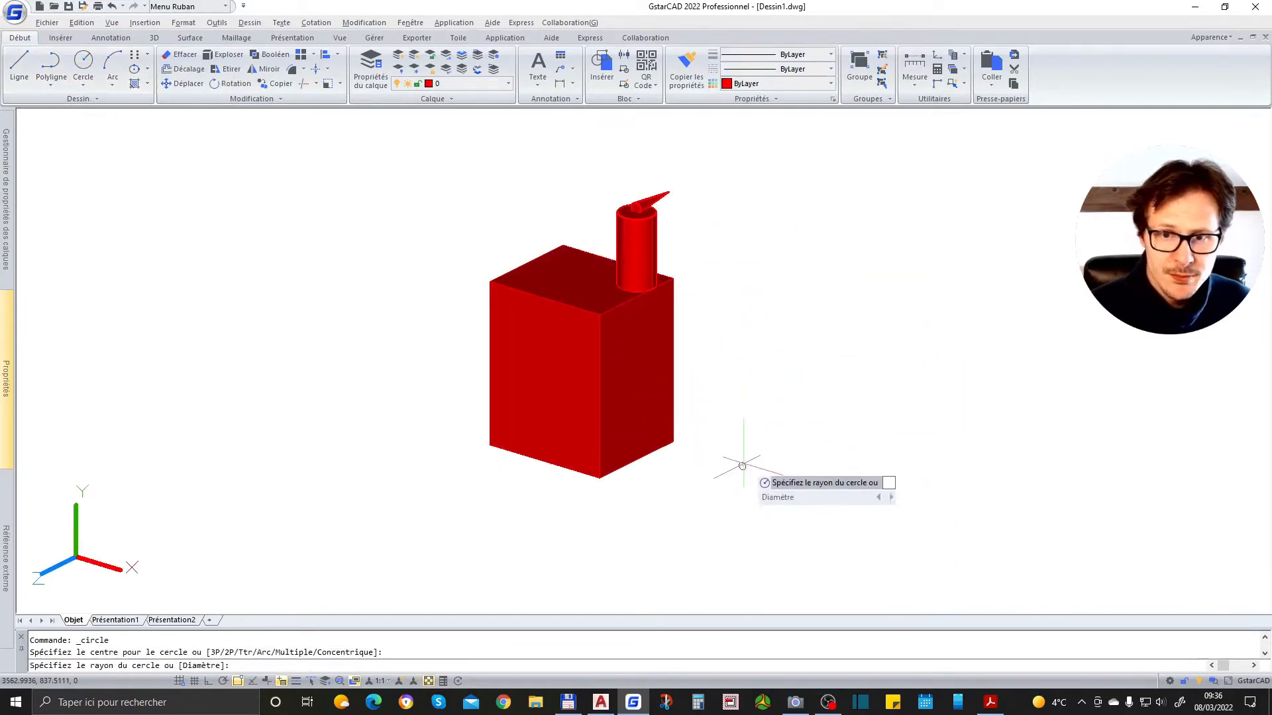
{"action": "middle_click_drag", "start_coordinate": [744, 466], "coordinate": [641, 542], "text": "shift"}
{"action": "scroll", "coordinate": [648, 536], "scroll_direction": "up", "scroll_amount": 5}
{"action": "middle_click_drag", "start_coordinate": [674, 374], "coordinate": [641, 431], "text": "shift"}
{"action": "scroll", "coordinate": [740, 256], "scroll_direction": "down", "scroll_amount": 6}
{"action": "middle_click_drag", "start_coordinate": [740, 255], "coordinate": [856, 224], "text": "shift"}
{"action": "scroll", "coordinate": [919, 511], "scroll_direction": "down", "scroll_amount": 2}
{"action": "scroll", "coordinate": [814, 371], "scroll_direction": "down", "scroll_amount": 6}
{"action": "scroll", "coordinate": [821, 384], "scroll_direction": "down", "scroll_amount": 4}
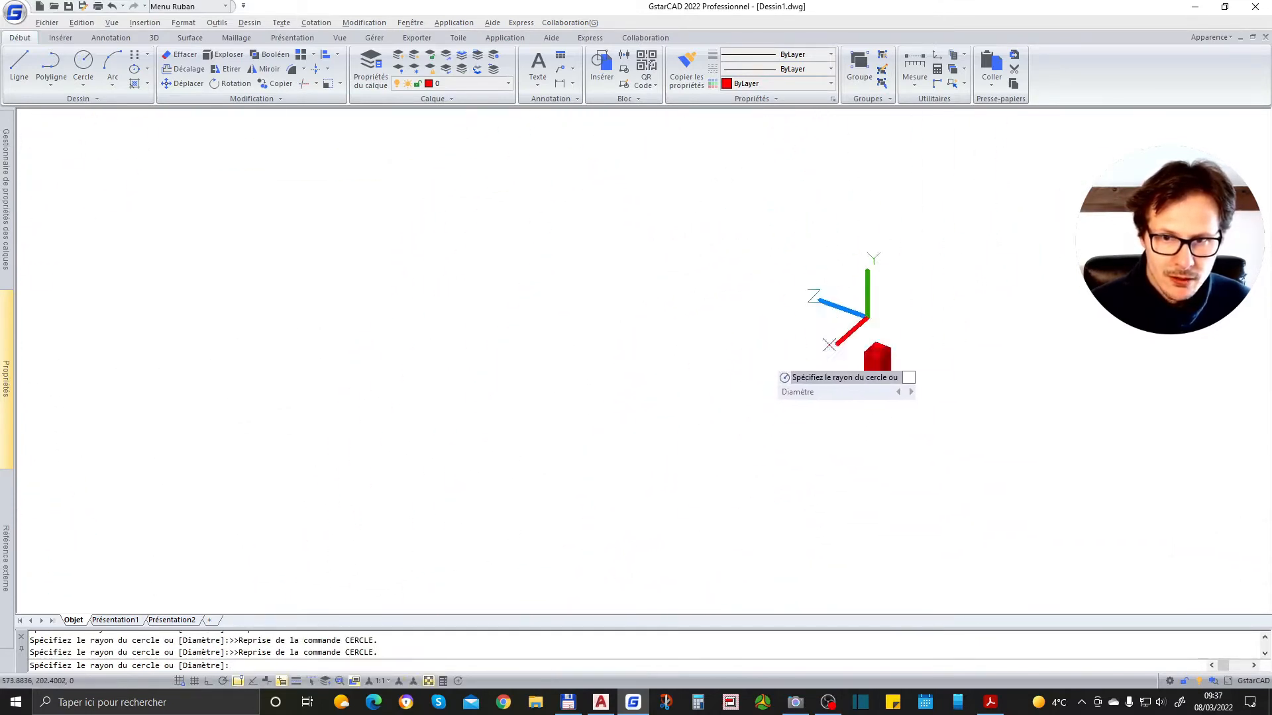
{"action": "left_click", "coordinate": [822, 356]}
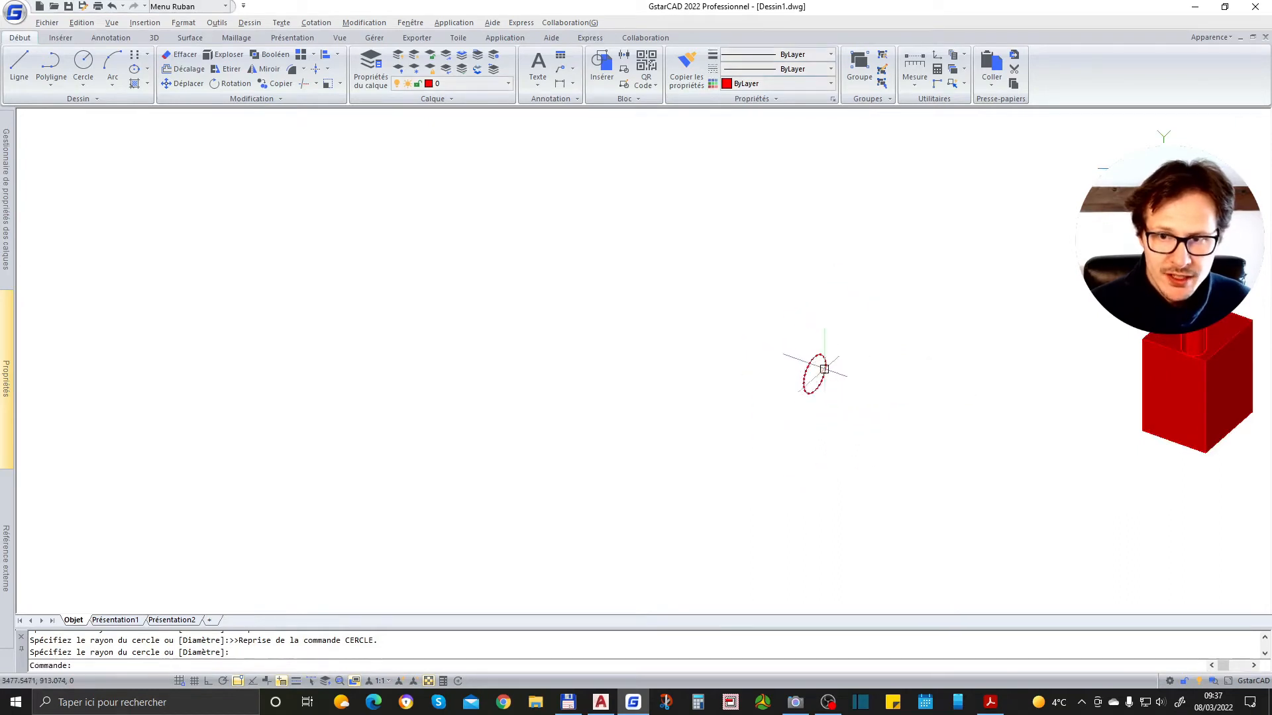
{"action": "scroll", "coordinate": [826, 372], "scroll_direction": "up", "scroll_amount": 3}
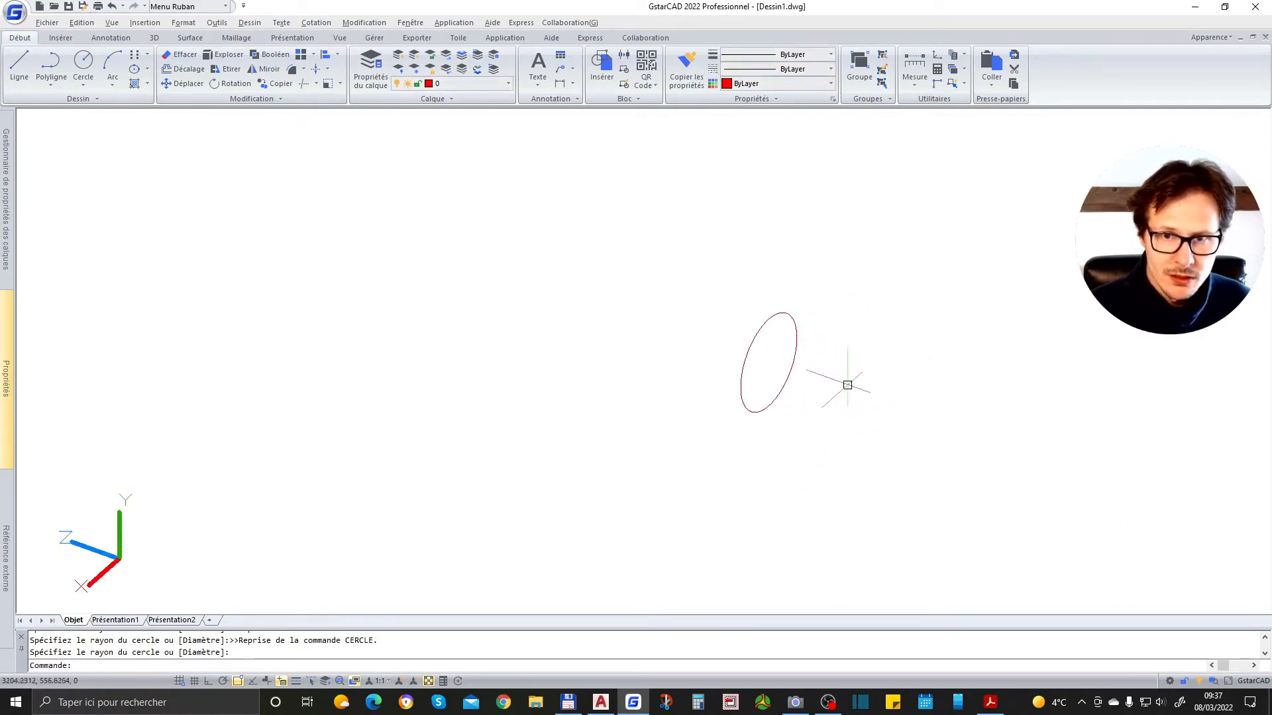
Step: Draw a rectangle in the empty space between the circle and the box
{"action": "left_click", "coordinate": [52, 82]}
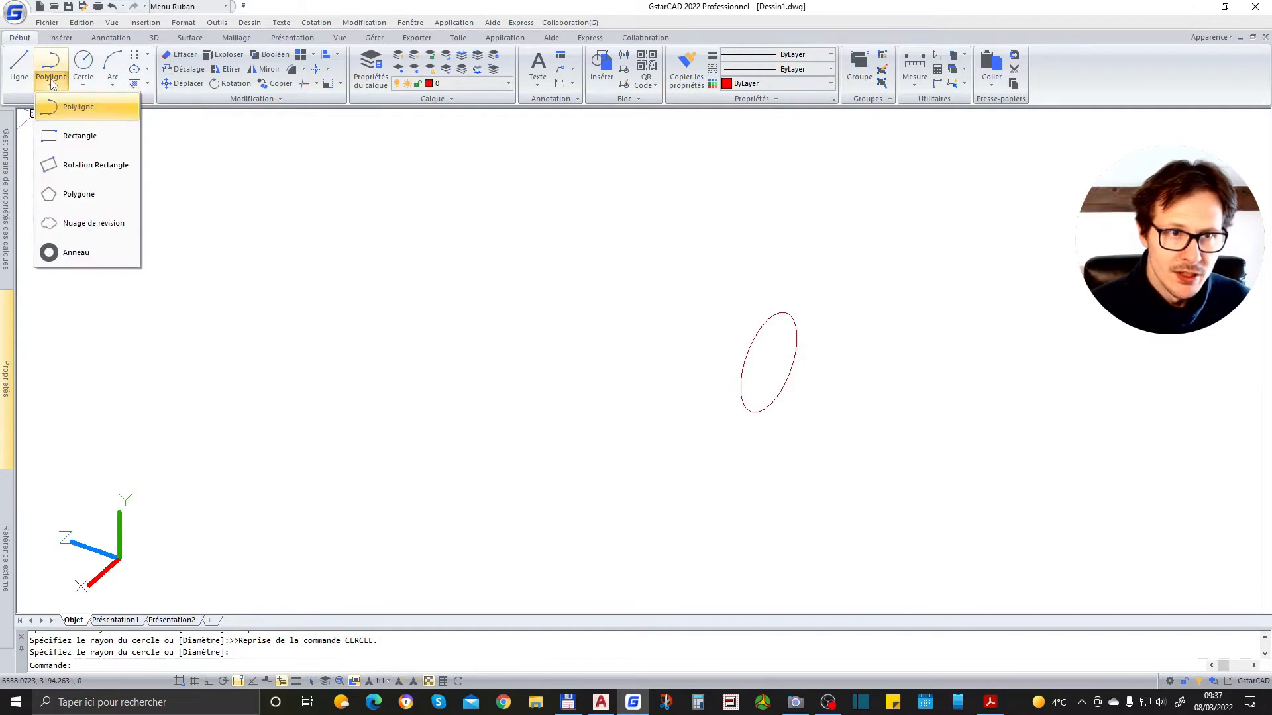
{"action": "left_click", "coordinate": [79, 135]}
{"action": "scroll", "coordinate": [704, 355], "scroll_direction": "down", "scroll_amount": 2}
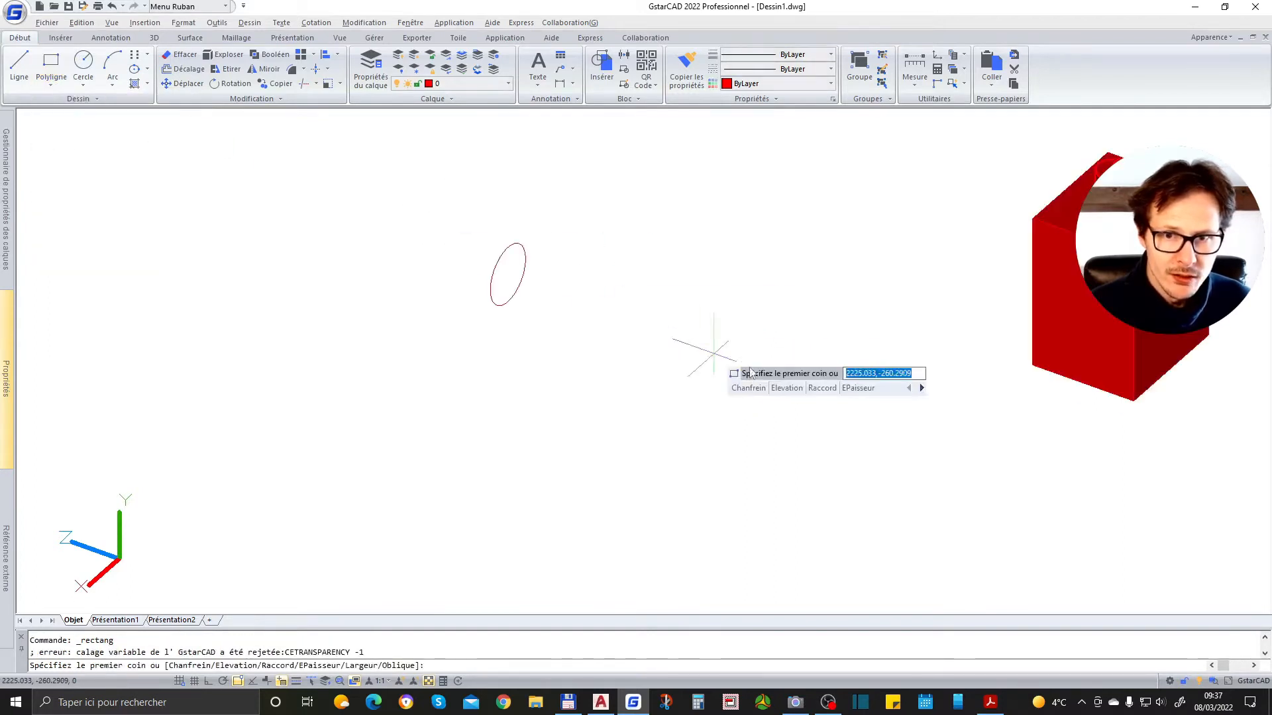
{"action": "left_click", "coordinate": [613, 290]}
{"action": "left_click", "coordinate": [671, 348]}
{"action": "scroll", "coordinate": [716, 321], "scroll_direction": "up", "scroll_amount": 2}
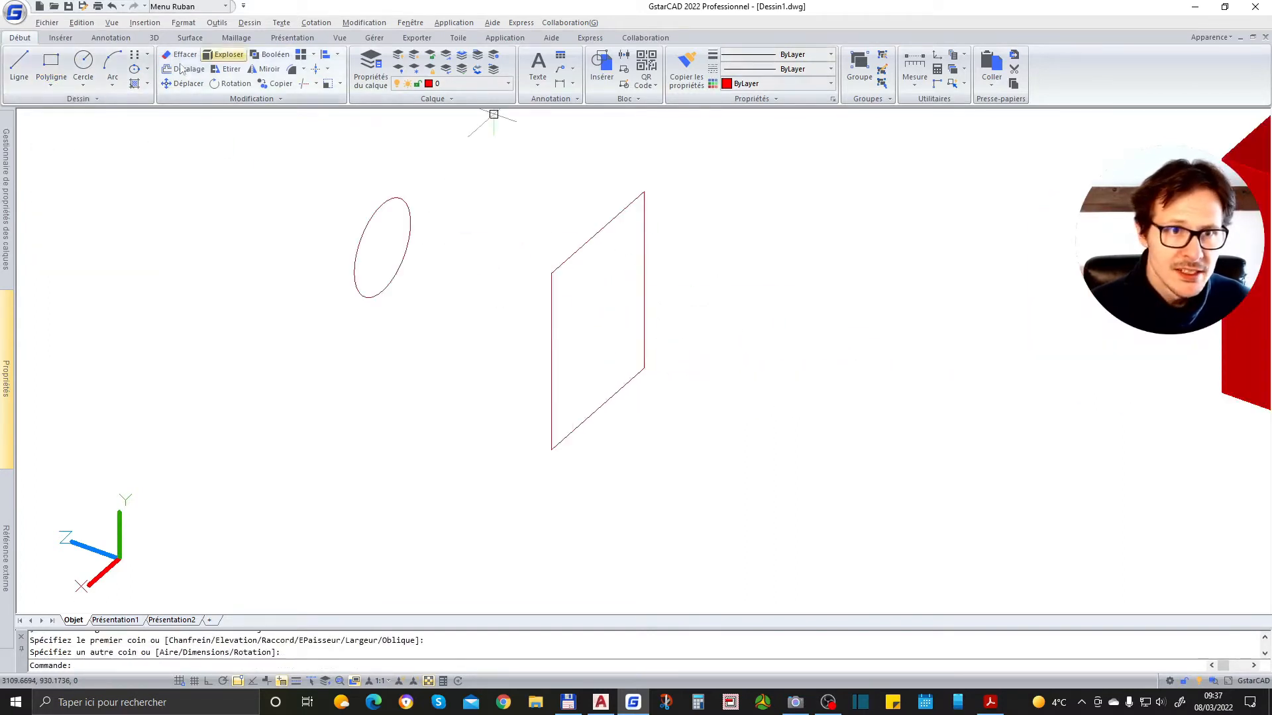
Step: Extrude the circle into a solid cylinder about 407 units long, pulling it away from the box
{"action": "left_click", "coordinate": [154, 38]}
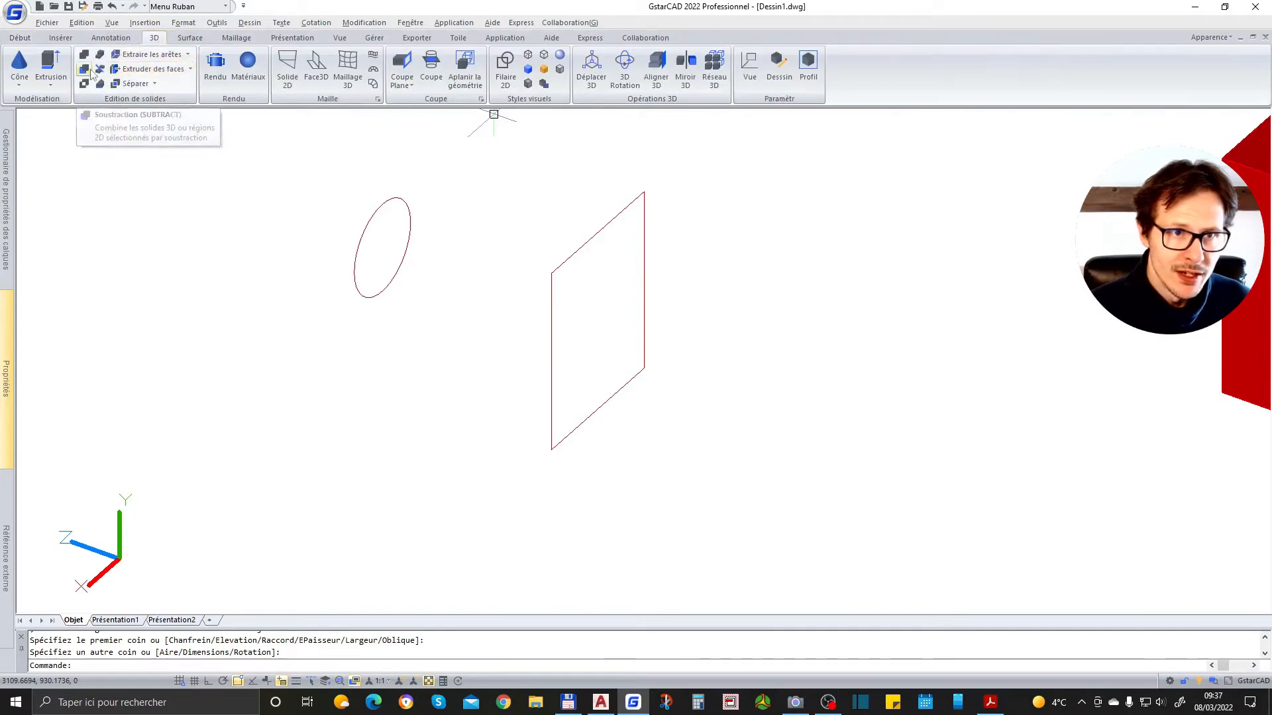
{"action": "left_click", "coordinate": [51, 67]}
{"action": "left_click", "coordinate": [389, 200]}
{"action": "key", "text": "Return"}
{"action": "left_click", "coordinate": [231, 196]}
Step: Extrude the rectangle into a solid box
{"action": "key", "text": "Return"}
{"action": "left_click", "coordinate": [608, 221]}
{"action": "key", "text": "Return"}
{"action": "left_click", "coordinate": [815, 375]}
{"action": "scroll", "coordinate": [784, 389], "scroll_direction": "down", "scroll_amount": 4}
{"action": "middle_click_drag", "start_coordinate": [914, 321], "coordinate": [904, 351]}
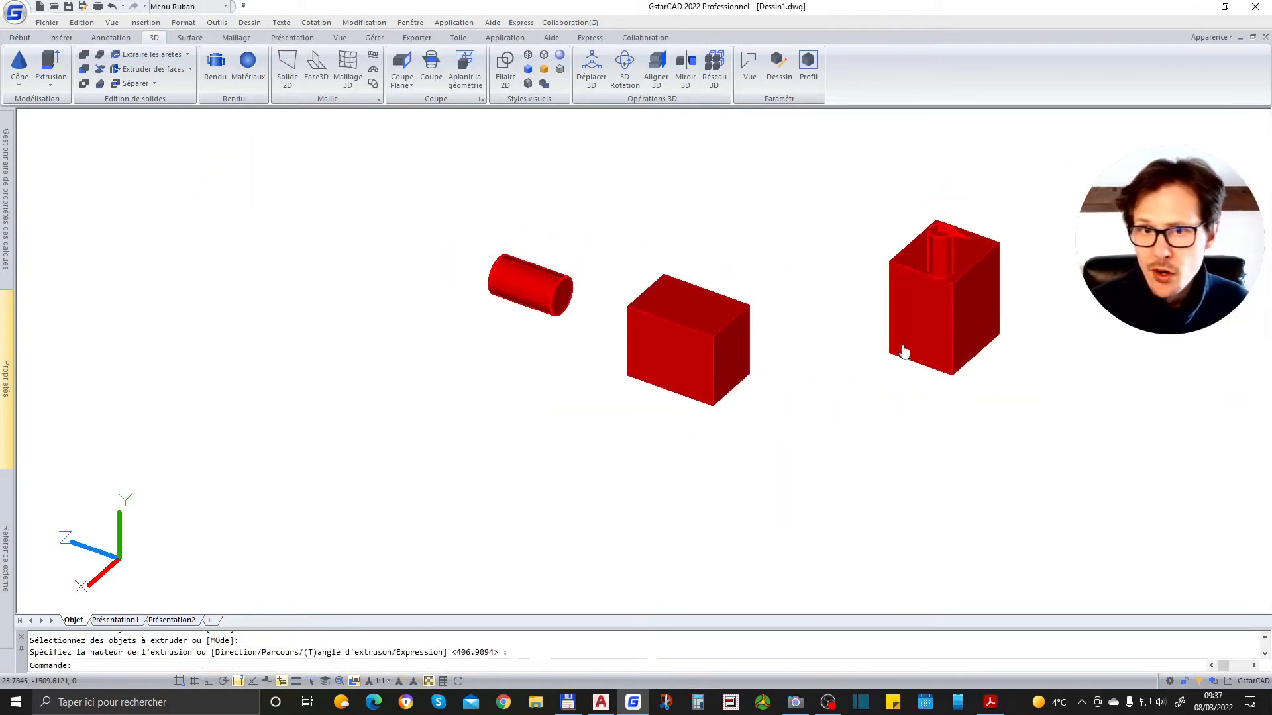
{"action": "scroll", "coordinate": [534, 271], "scroll_direction": "up", "scroll_amount": 4}
{"action": "middle_click_drag", "start_coordinate": [595, 338], "coordinate": [718, 371], "text": "shift"}
{"action": "scroll", "coordinate": [725, 240], "scroll_direction": "down", "scroll_amount": 4}
{"action": "middle_click_drag", "start_coordinate": [871, 440], "coordinate": [1048, 449], "text": "shift"}
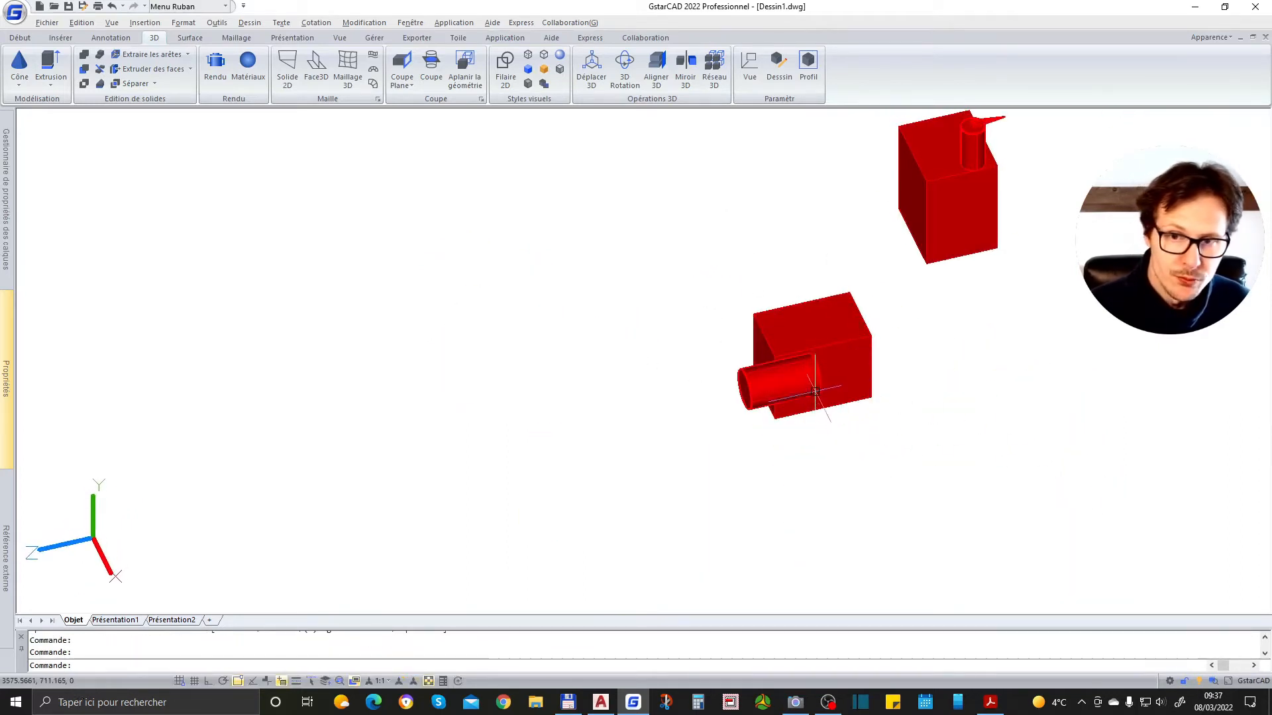
{"action": "scroll", "coordinate": [814, 394], "scroll_direction": "up", "scroll_amount": 2}
{"action": "type", "text": "d"}
{"action": "key", "text": "Return"}
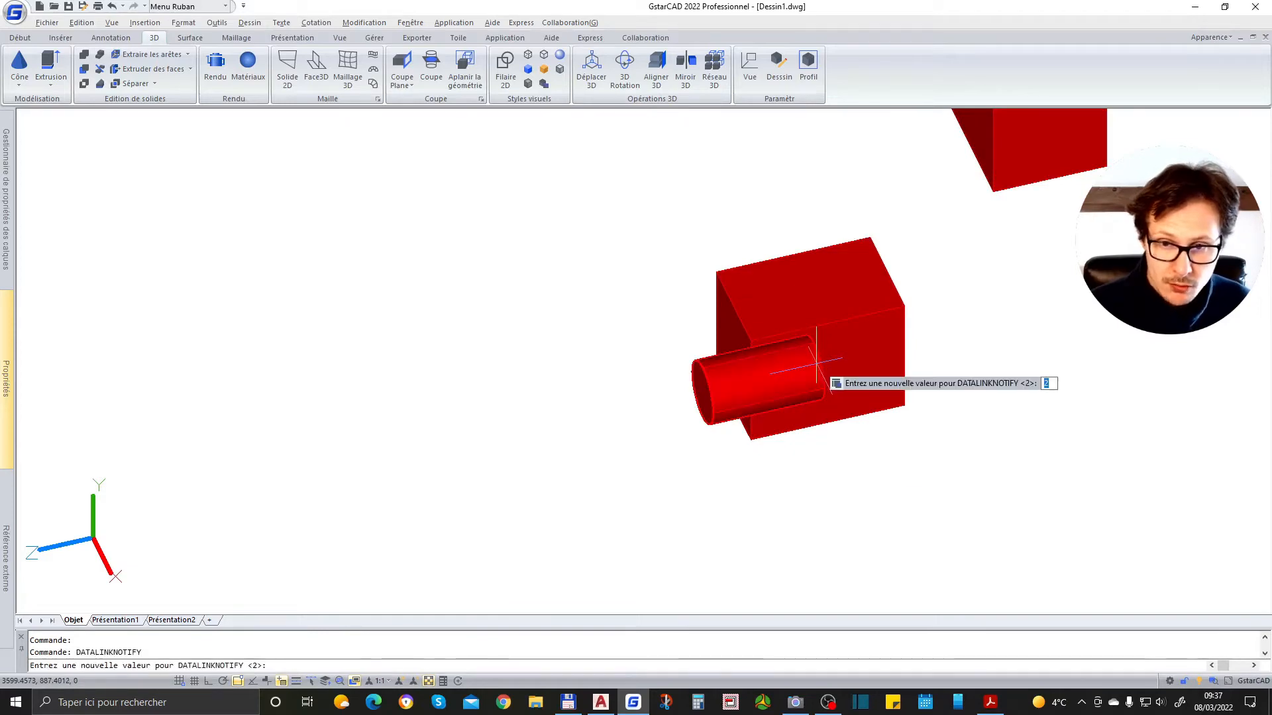
{"action": "middle_click_drag", "start_coordinate": [836, 378], "coordinate": [705, 318], "text": "shift"}
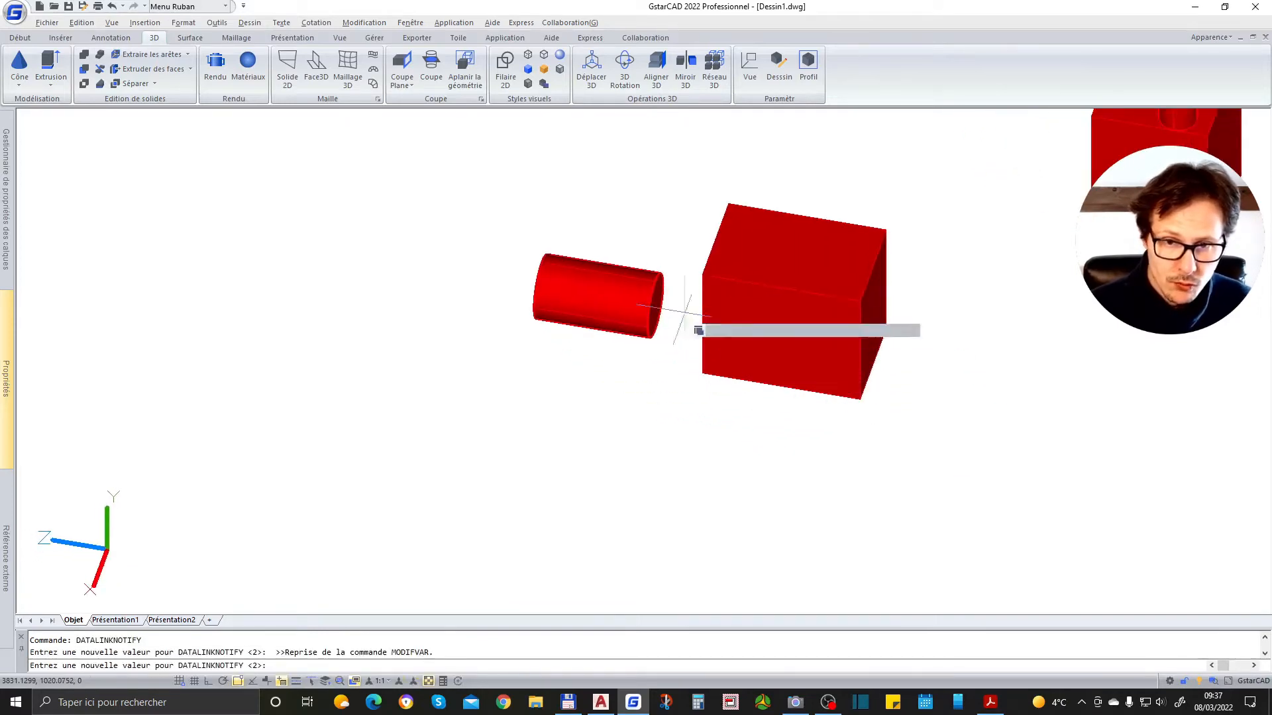
{"action": "key", "text": "Escape"}
Step: Move the horizontal cylinder from the centre of its end to a point against the neighbouring box's face
{"action": "scroll", "coordinate": [633, 288], "scroll_direction": "up", "scroll_amount": 4}
{"action": "left_click", "coordinate": [740, 220]}
{"action": "left_click", "coordinate": [640, 348]}
{"action": "type", "text": "d"}
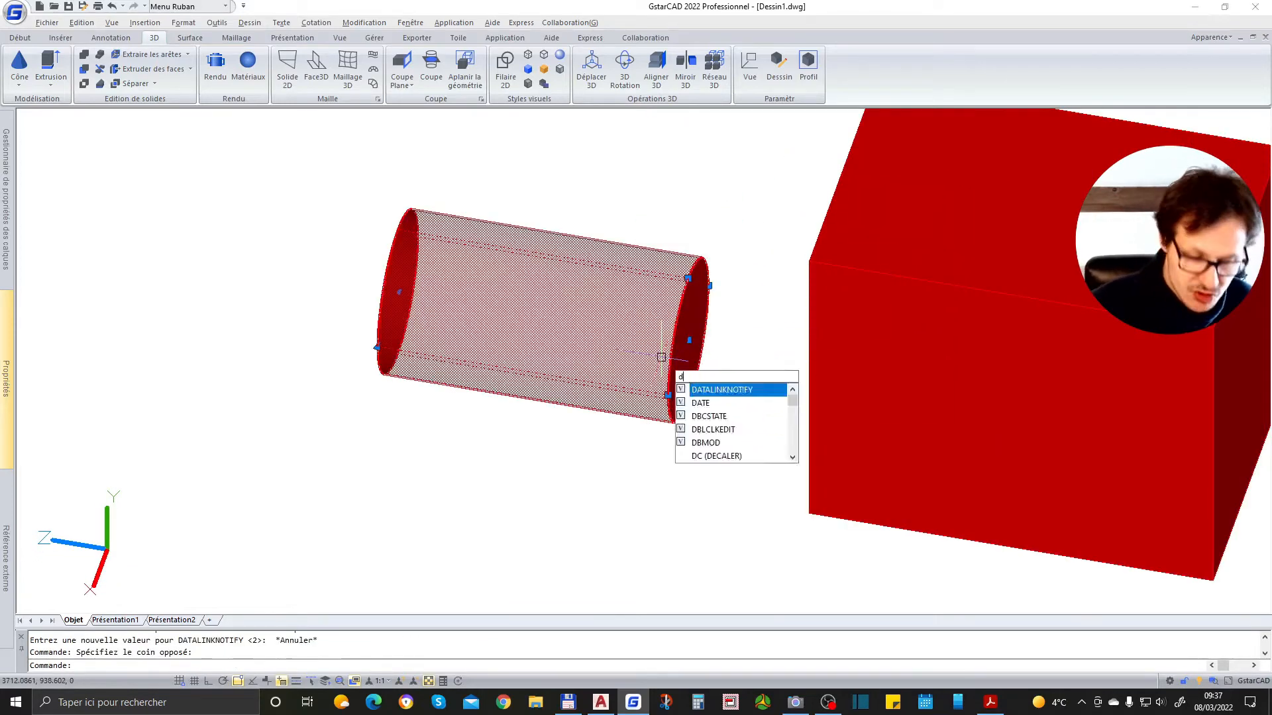
{"action": "type", "text": "p"}
{"action": "key", "text": "Return"}
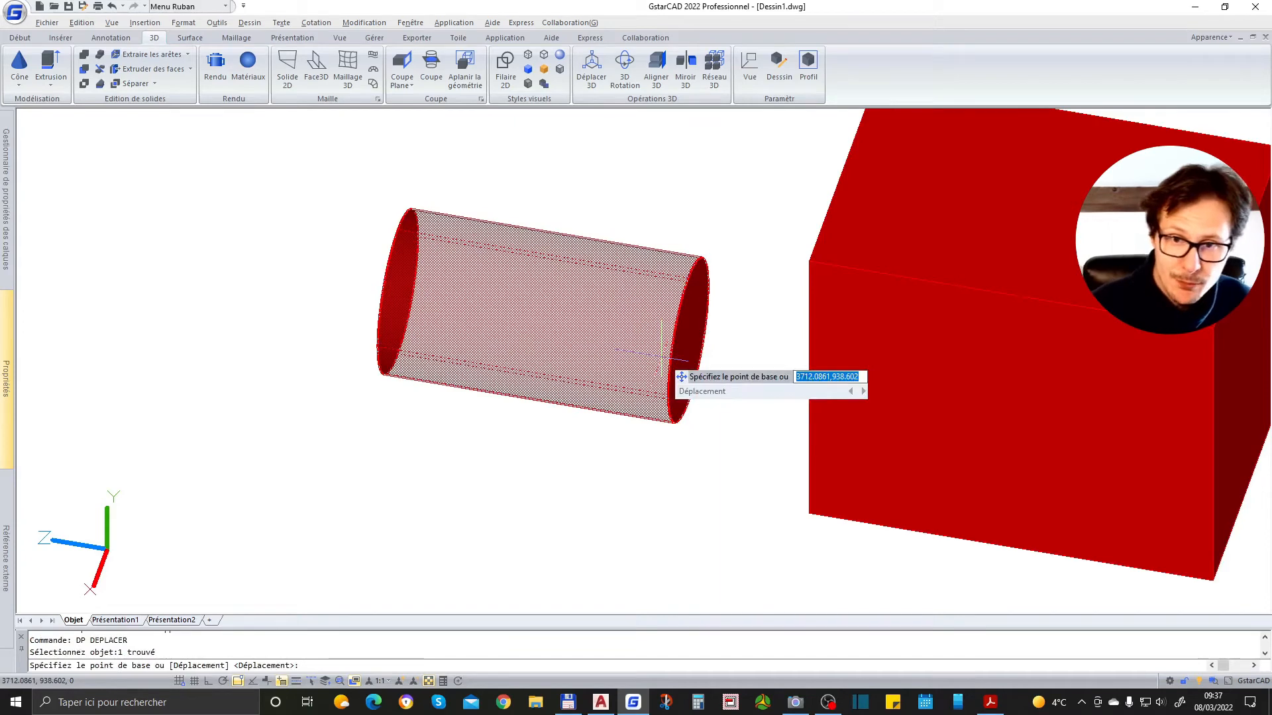
{"action": "left_click", "coordinate": [692, 331]}
{"action": "middle_click_drag", "start_coordinate": [692, 331], "coordinate": [757, 350], "text": "shift"}
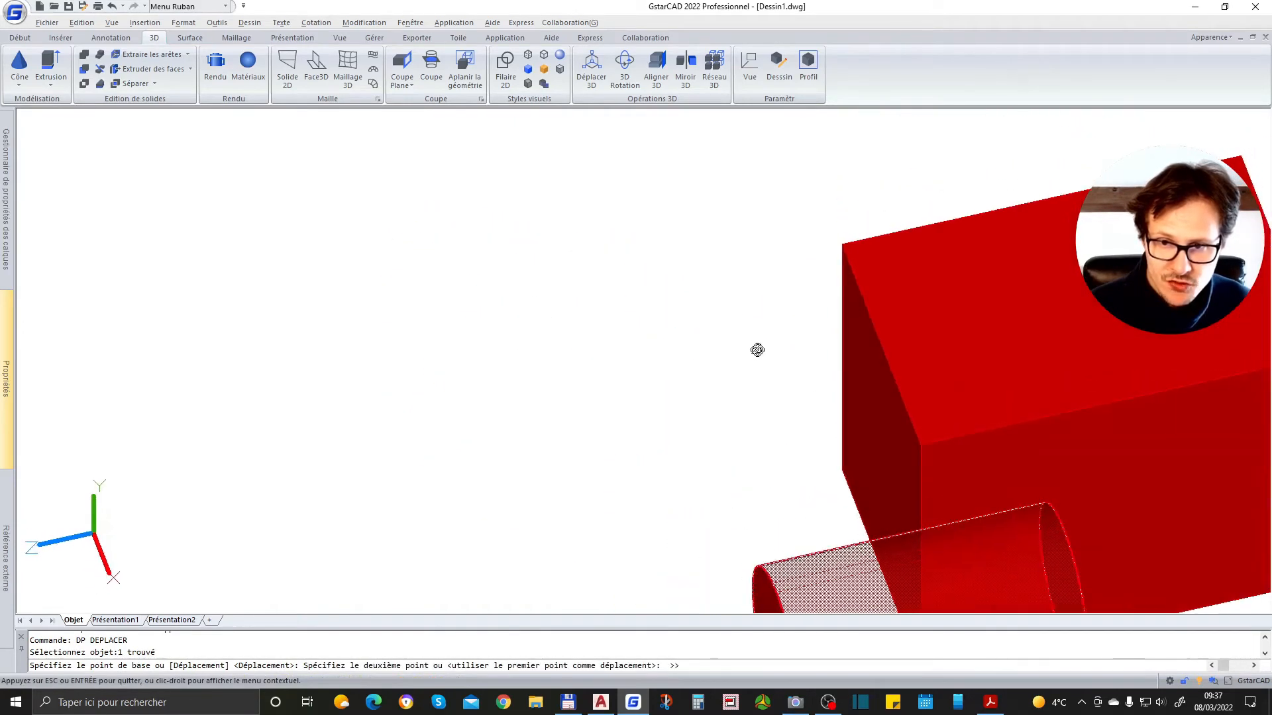
{"action": "key", "text": "Escape"}
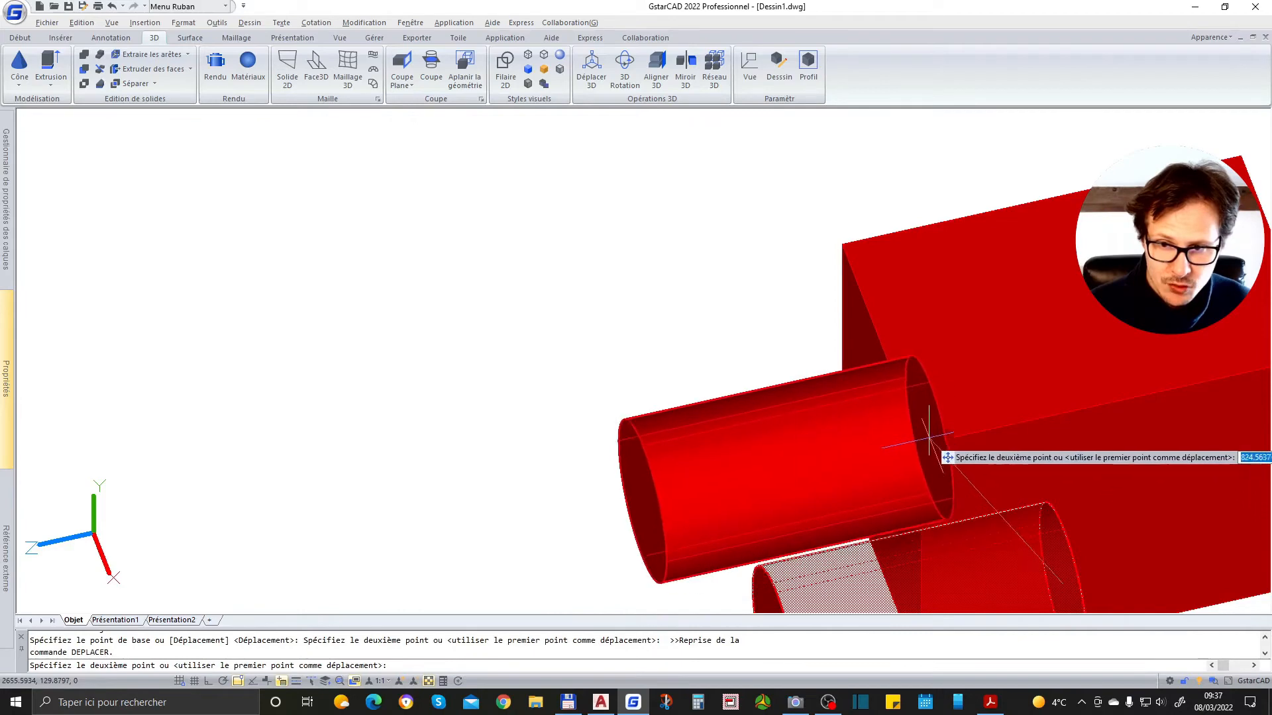
{"action": "middle_click_drag", "start_coordinate": [891, 494], "coordinate": [825, 453], "text": "shift"}
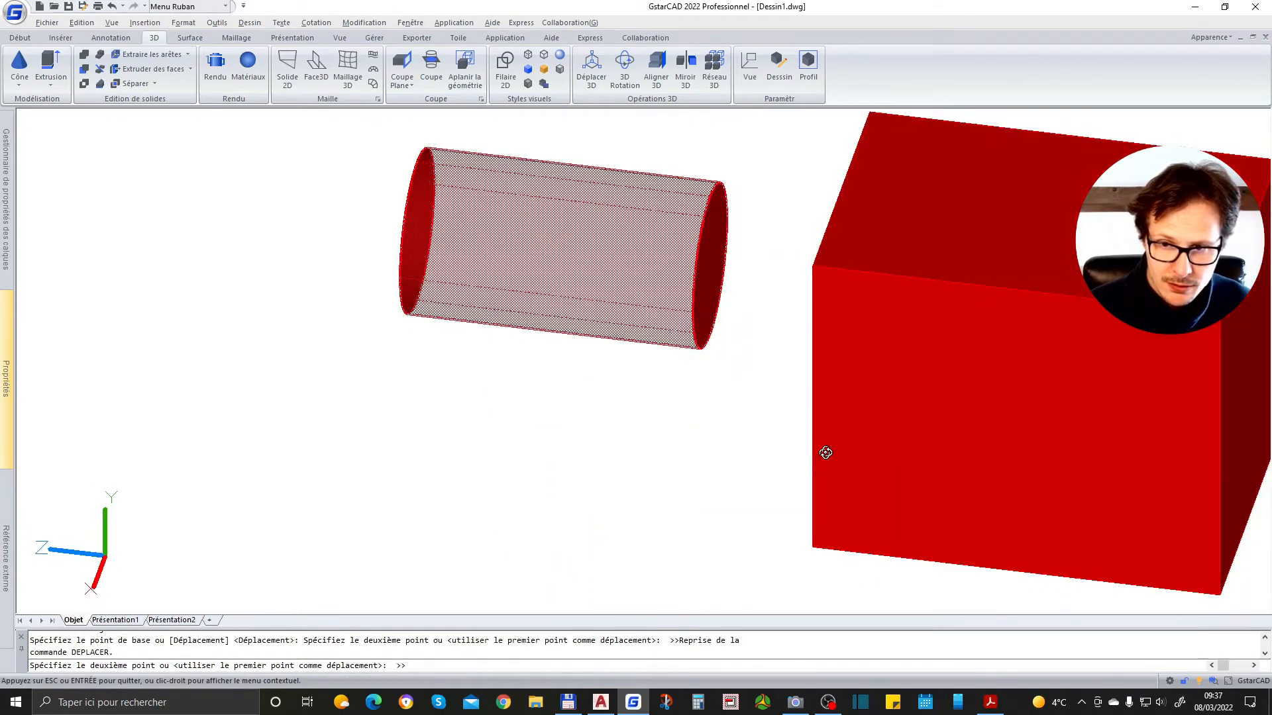
{"action": "key", "text": "Escape"}
{"action": "middle_click_drag", "start_coordinate": [922, 440], "coordinate": [966, 487], "text": "shift"}
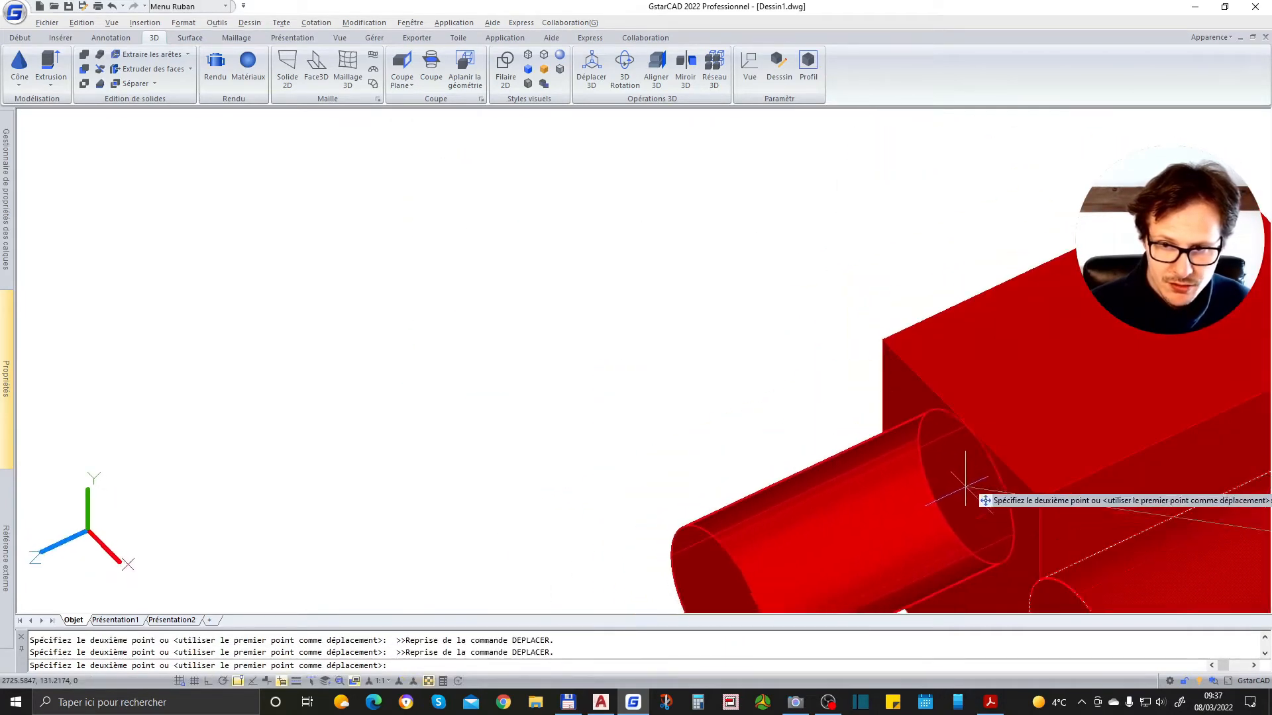
{"action": "middle_click_drag", "start_coordinate": [879, 334], "coordinate": [852, 326], "text": "shift"}
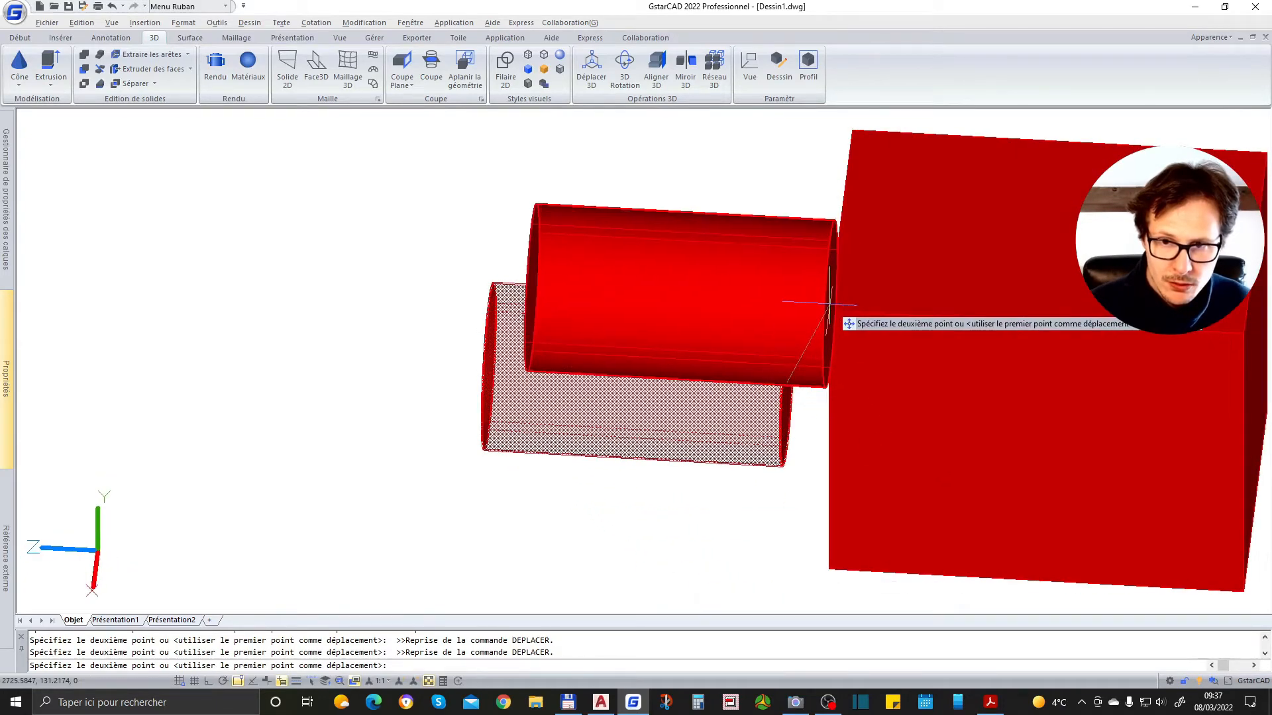
{"action": "left_click", "coordinate": [831, 309]}
{"action": "middle_click_drag", "start_coordinate": [788, 399], "coordinate": [1081, 333], "text": "shift"}
{"action": "left_click", "coordinate": [952, 272]}
{"action": "left_click", "coordinate": [922, 302]}
{"action": "scroll", "coordinate": [1081, 332], "scroll_direction": "up", "scroll_amount": 3}
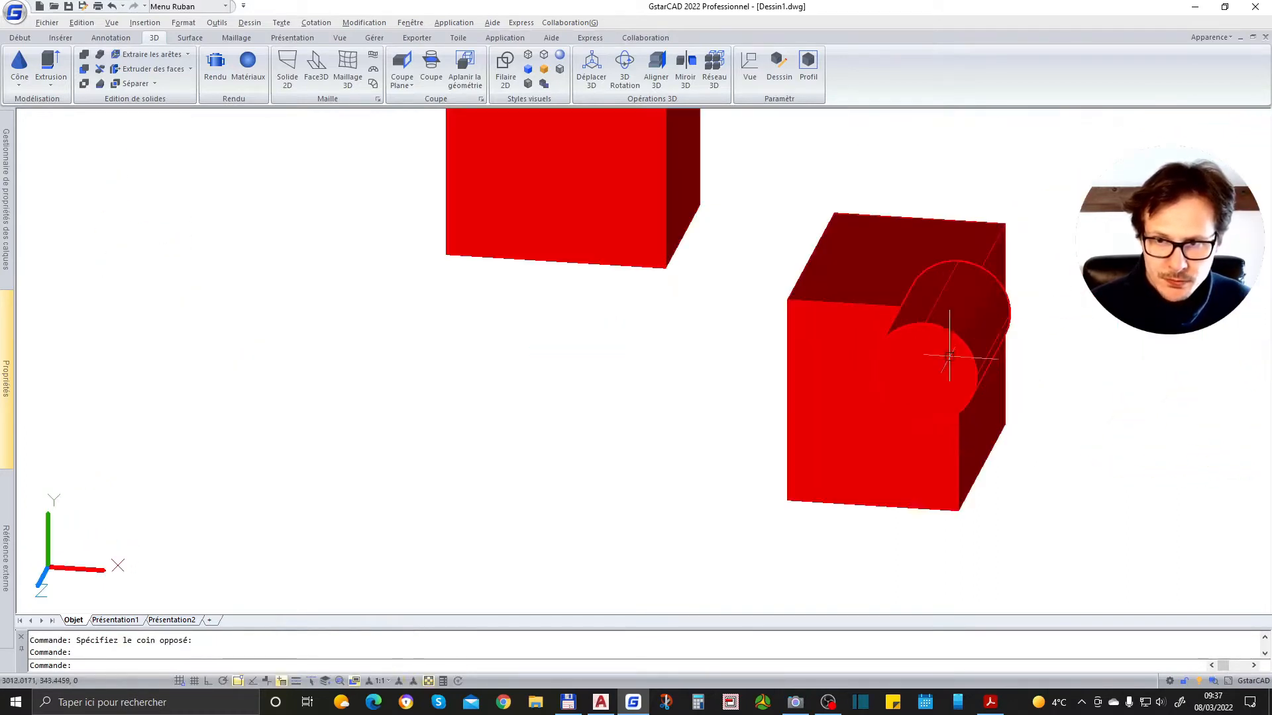
{"action": "type", "text": "d"}
{"action": "key", "text": "Return"}
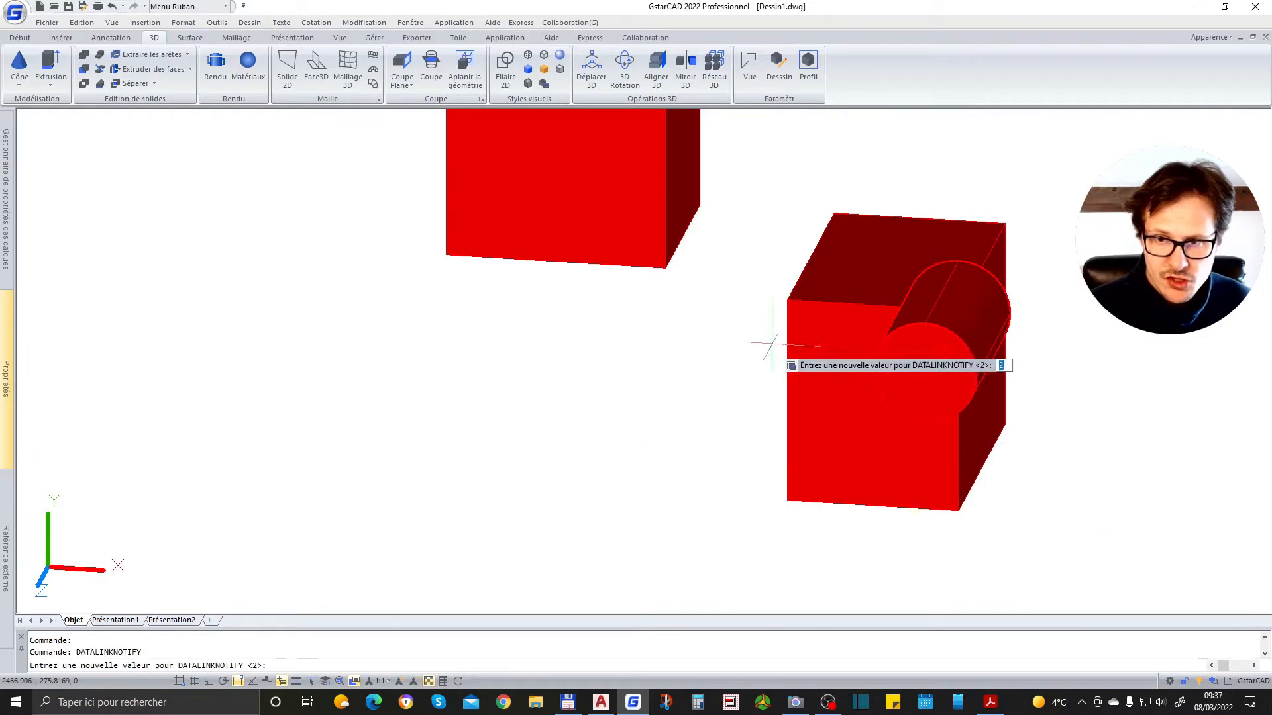
{"action": "key", "text": "Escape"}
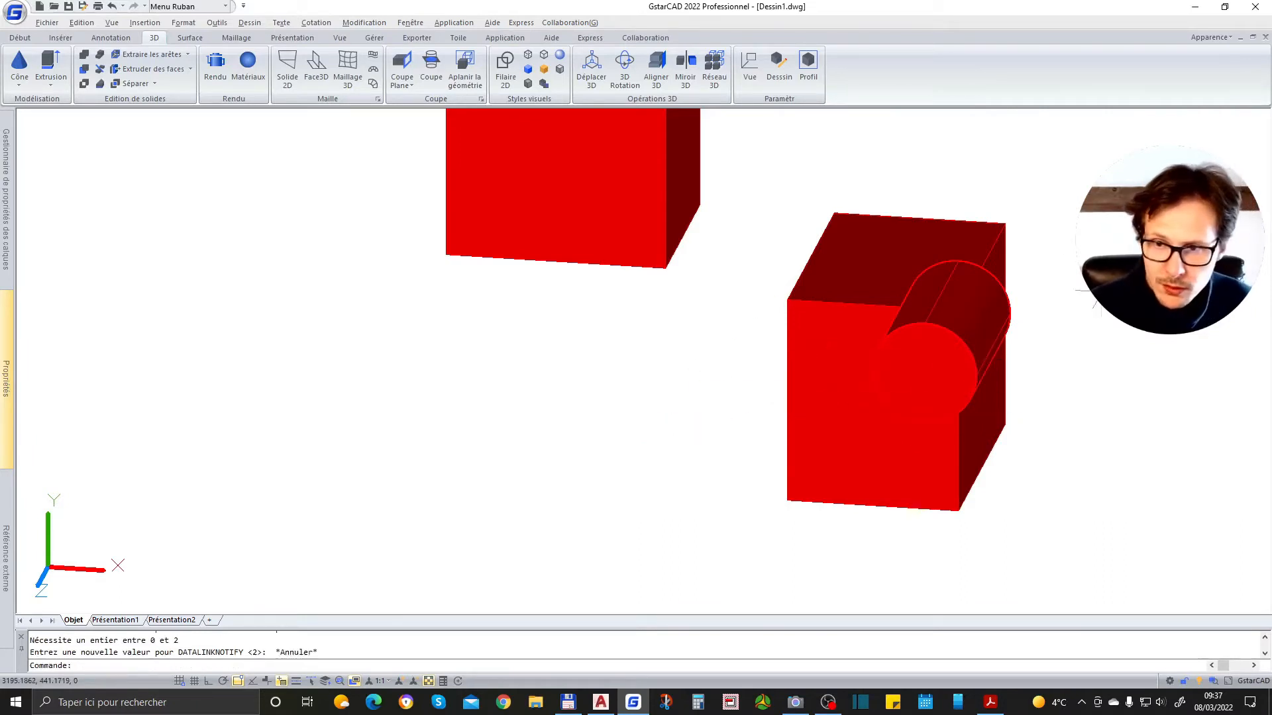
Step: Move the cylinder sideways across the box's front face with a free displacement
{"action": "left_click", "coordinate": [954, 311]}
{"action": "type", "text": "dp"}
{"action": "key", "text": "Return"}
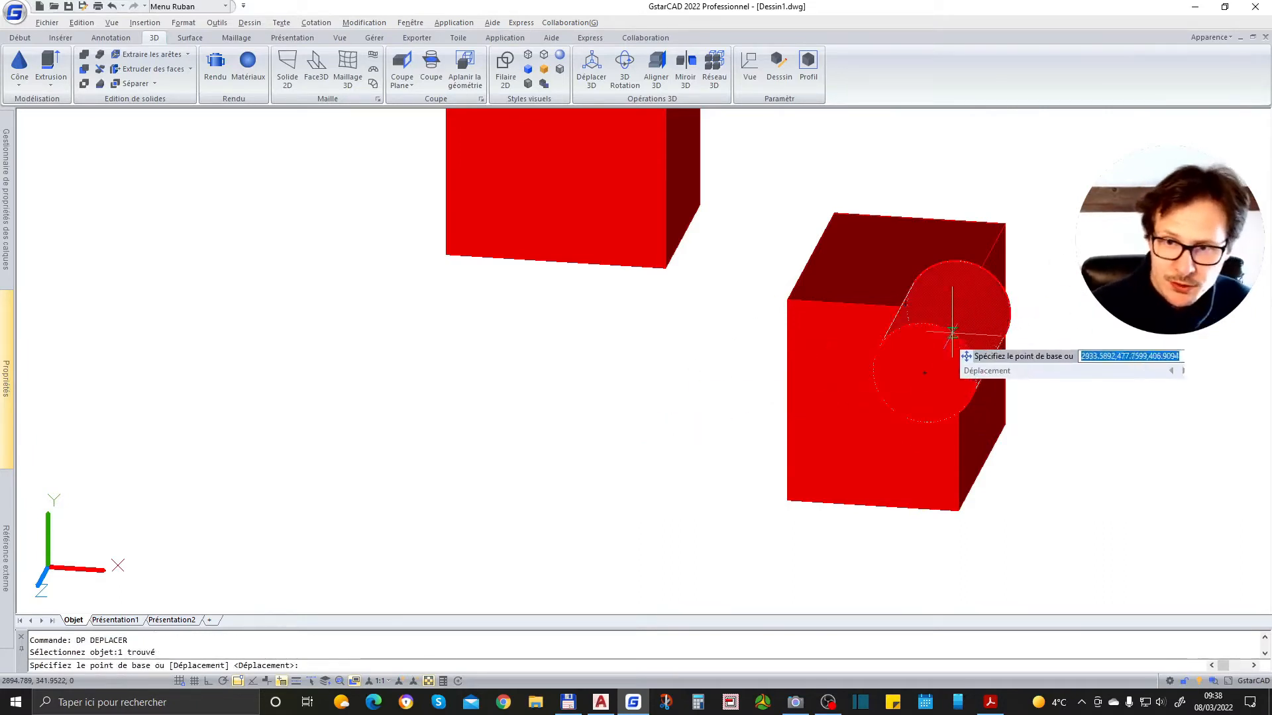
{"action": "left_click", "coordinate": [741, 472]}
{"action": "left_click", "coordinate": [640, 476]}
Step: Move the cylinder clear of the box by picking a base point and a second point in a side-on view
{"action": "middle_click_drag", "start_coordinate": [879, 379], "coordinate": [721, 382], "text": "shift"}
{"action": "left_click", "coordinate": [341, 196]}
{"action": "left_click", "coordinate": [295, 292]}
{"action": "type", "text": "dp"}
{"action": "key", "text": "Return"}
{"action": "left_click", "coordinate": [285, 438]}
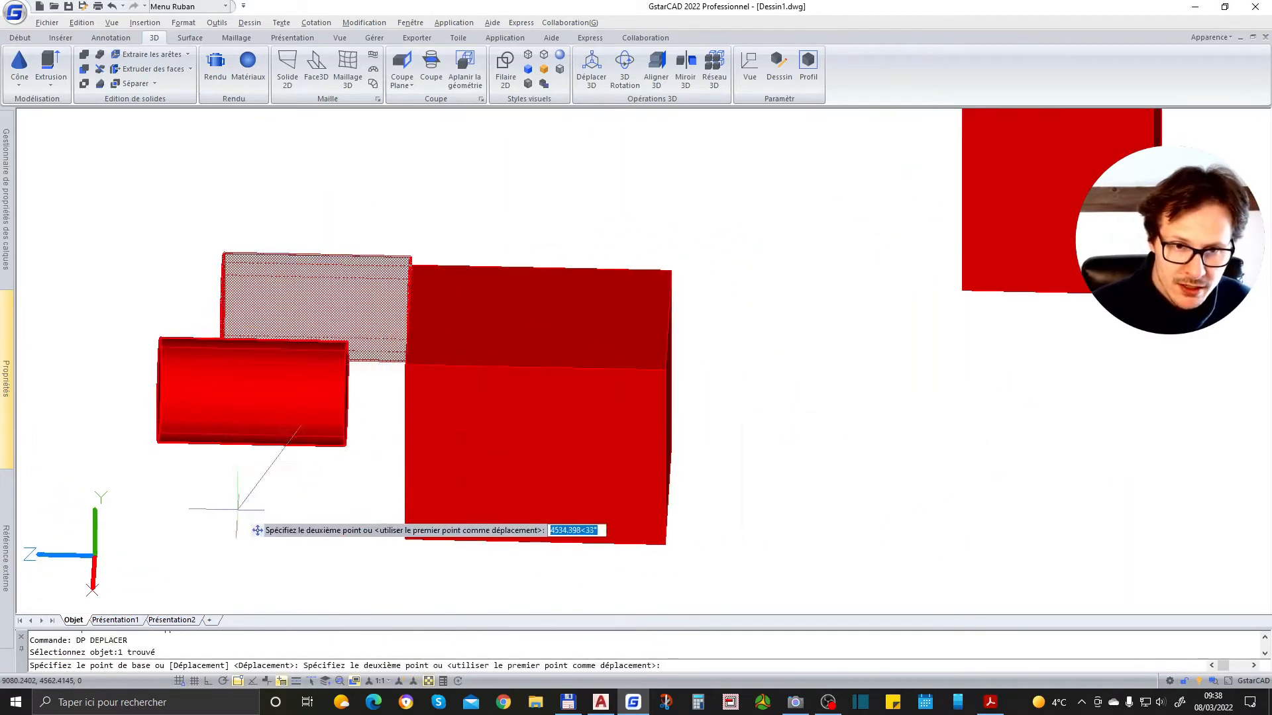
{"action": "left_click", "coordinate": [270, 527]}
Step: Move the cylinder back to the box so that its end sits within the box's front face
{"action": "middle_click_drag", "start_coordinate": [269, 527], "coordinate": [997, 352], "text": "shift"}
{"action": "left_click", "coordinate": [1065, 277]}
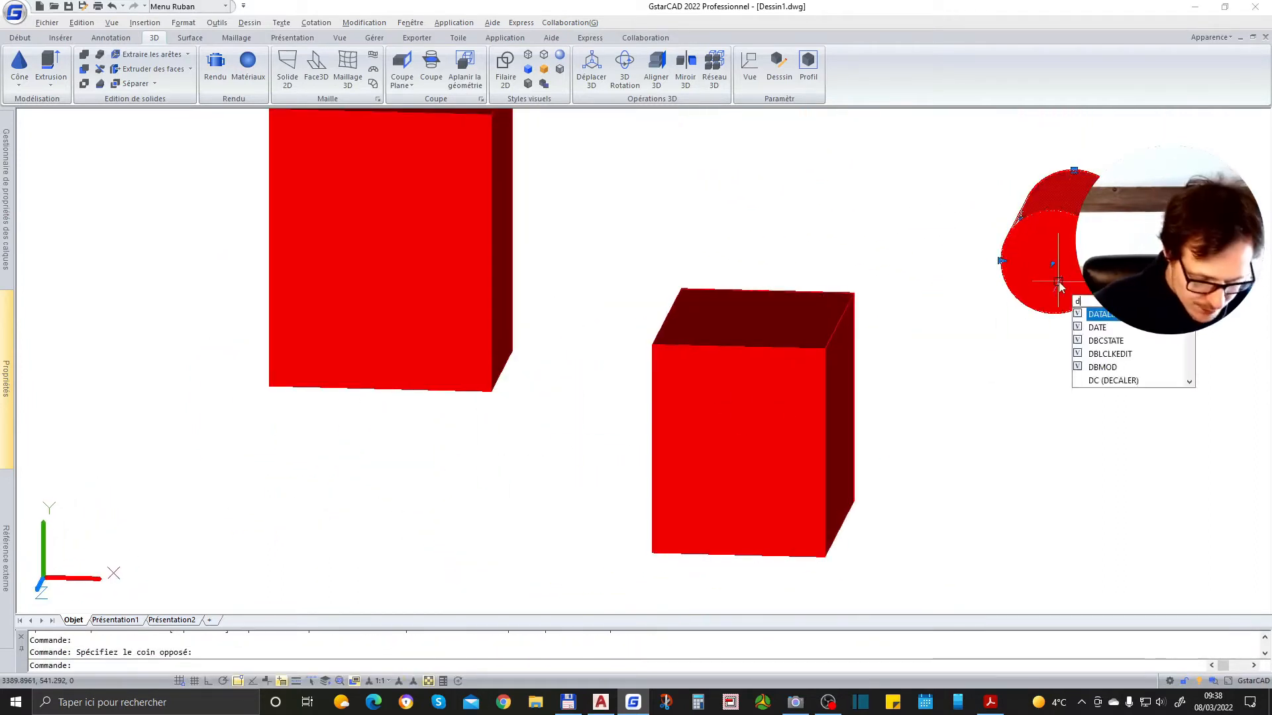
{"action": "left_click", "coordinate": [1067, 289]}
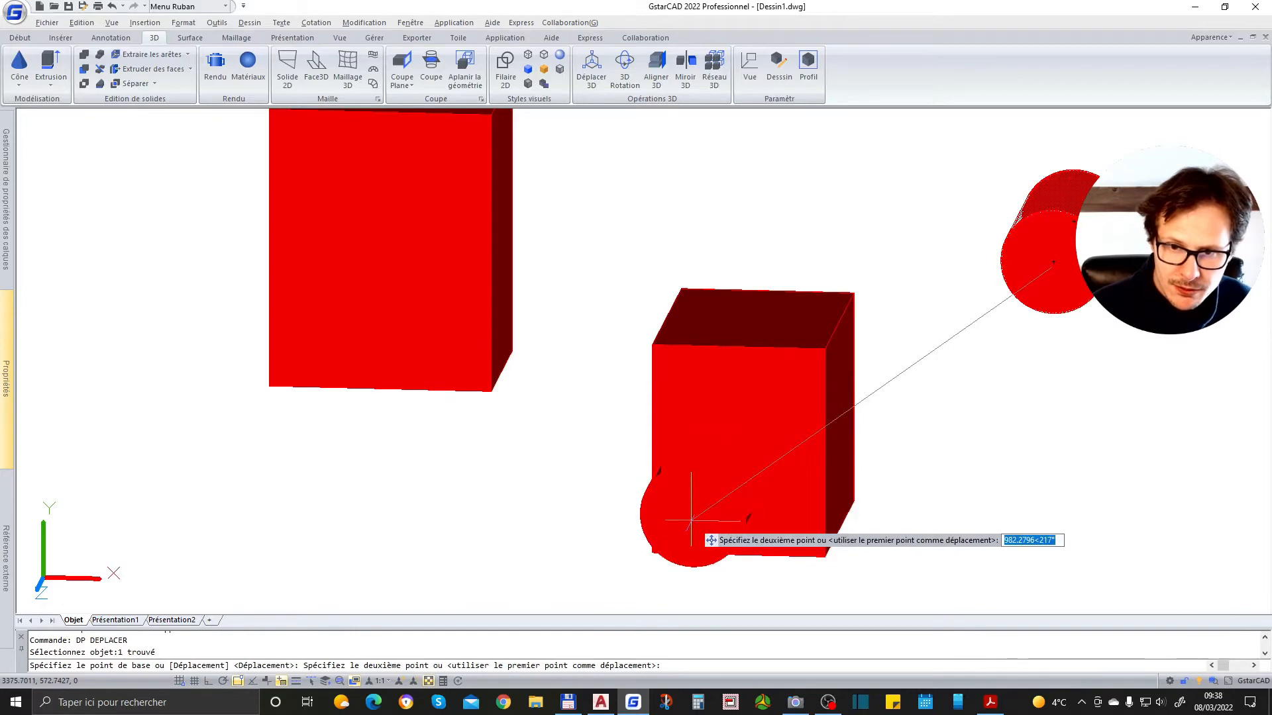
{"action": "left_click", "coordinate": [729, 417]}
{"action": "middle_click_drag", "start_coordinate": [729, 418], "coordinate": [649, 483], "text": "shift"}
{"action": "scroll", "coordinate": [649, 483], "scroll_direction": "down", "scroll_amount": 2}
{"action": "scroll", "coordinate": [582, 420], "scroll_direction": "up", "scroll_amount": 3}
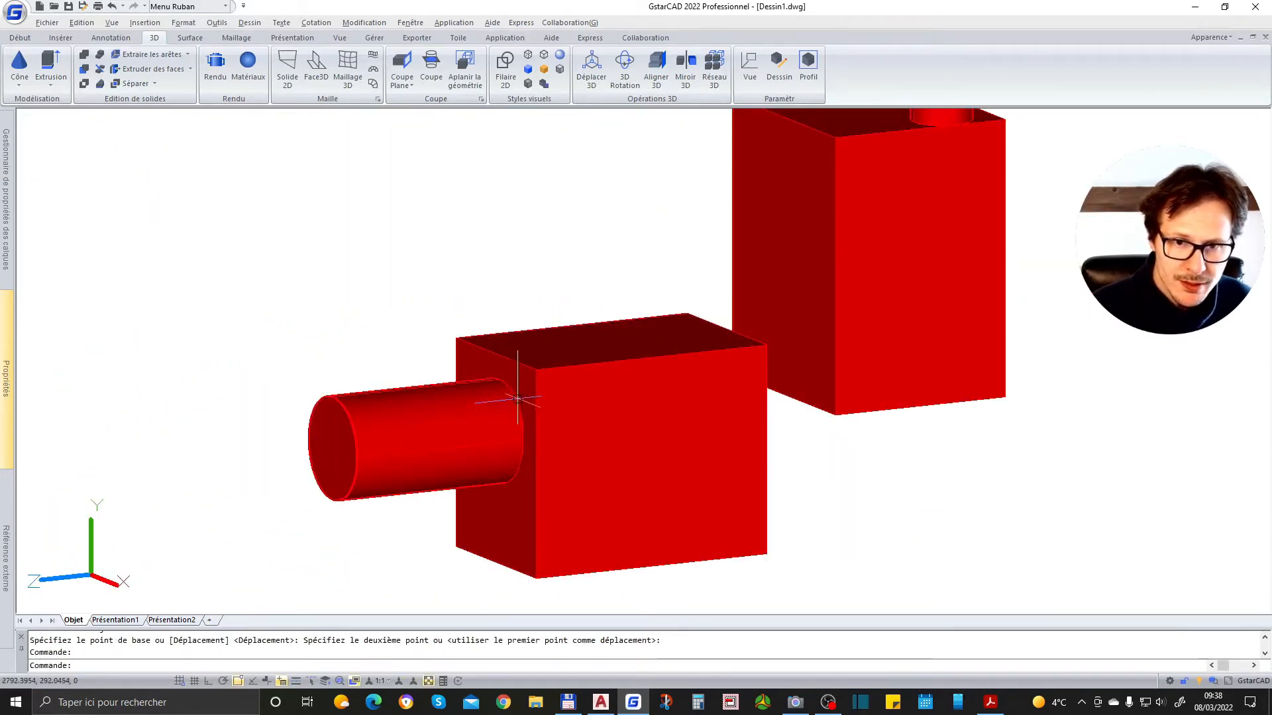
Step: Switch the model's visual style to wireframe, briefly trying the hidden style as well
{"action": "left_click", "coordinate": [560, 371]}
{"action": "left_click", "coordinate": [507, 408]}
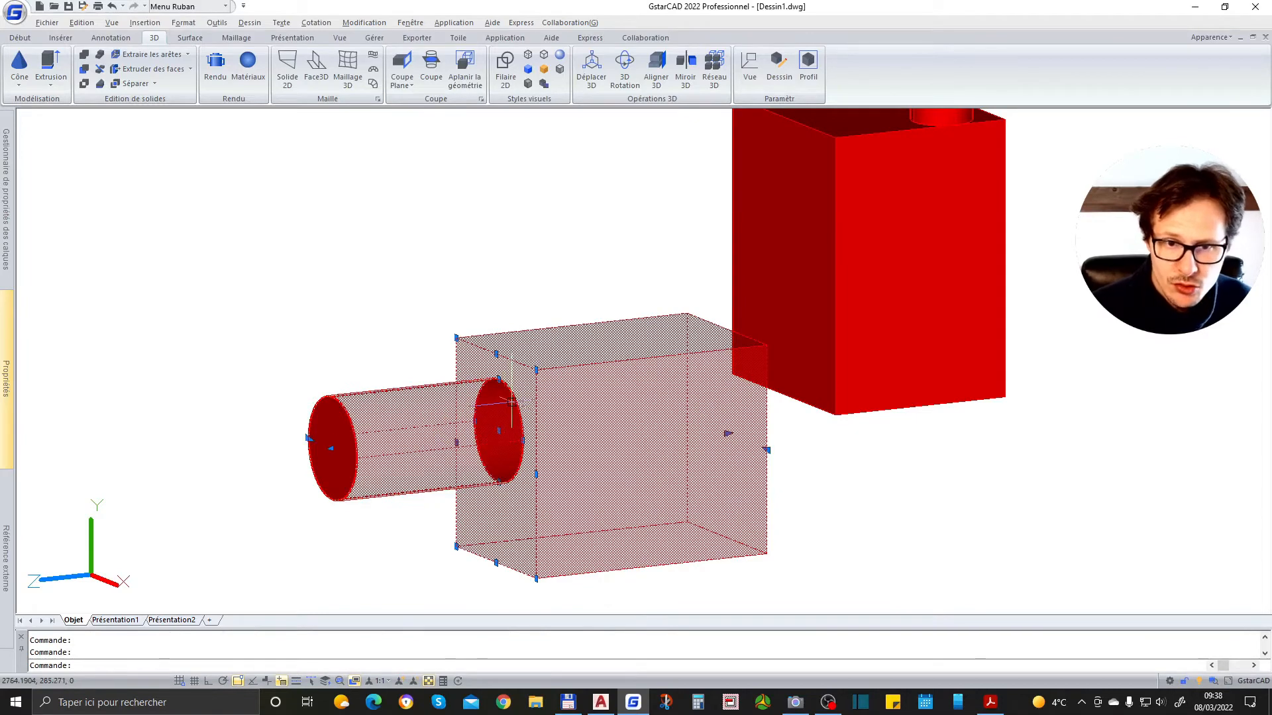
{"action": "key", "text": "Escape"}
{"action": "left_click", "coordinate": [528, 56]}
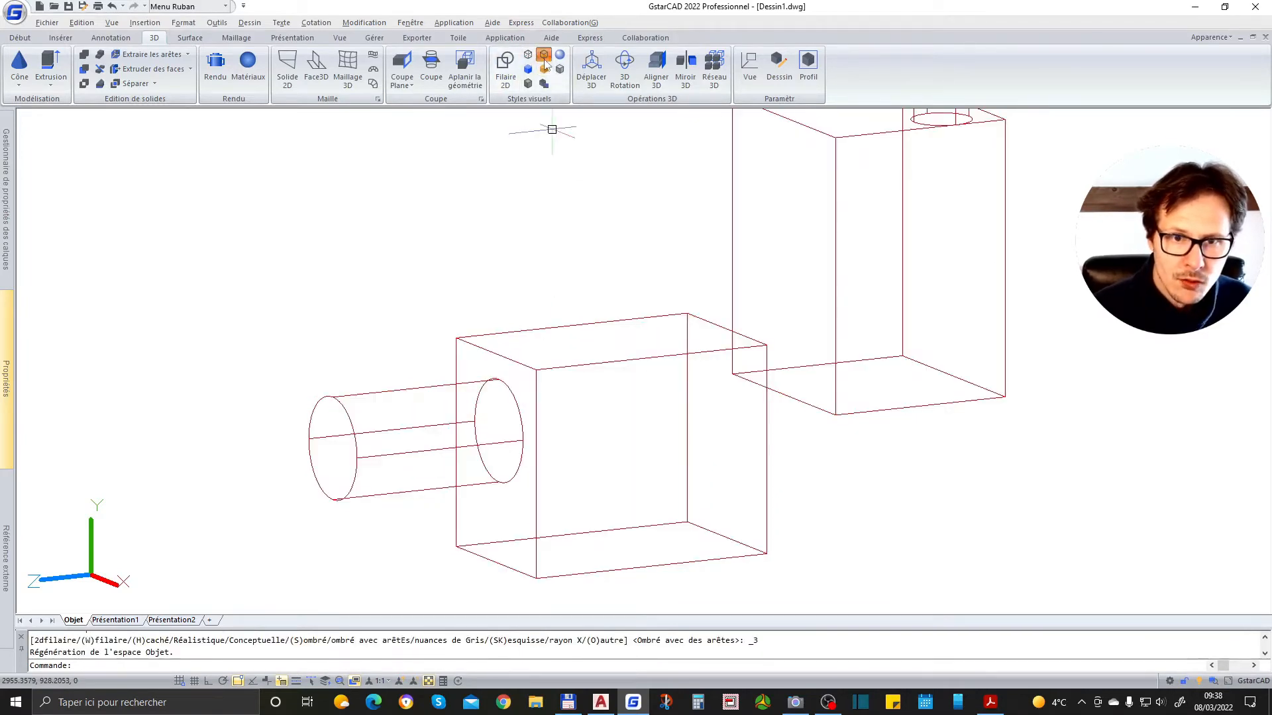
{"action": "left_click", "coordinate": [544, 56]}
{"action": "left_click", "coordinate": [529, 57]}
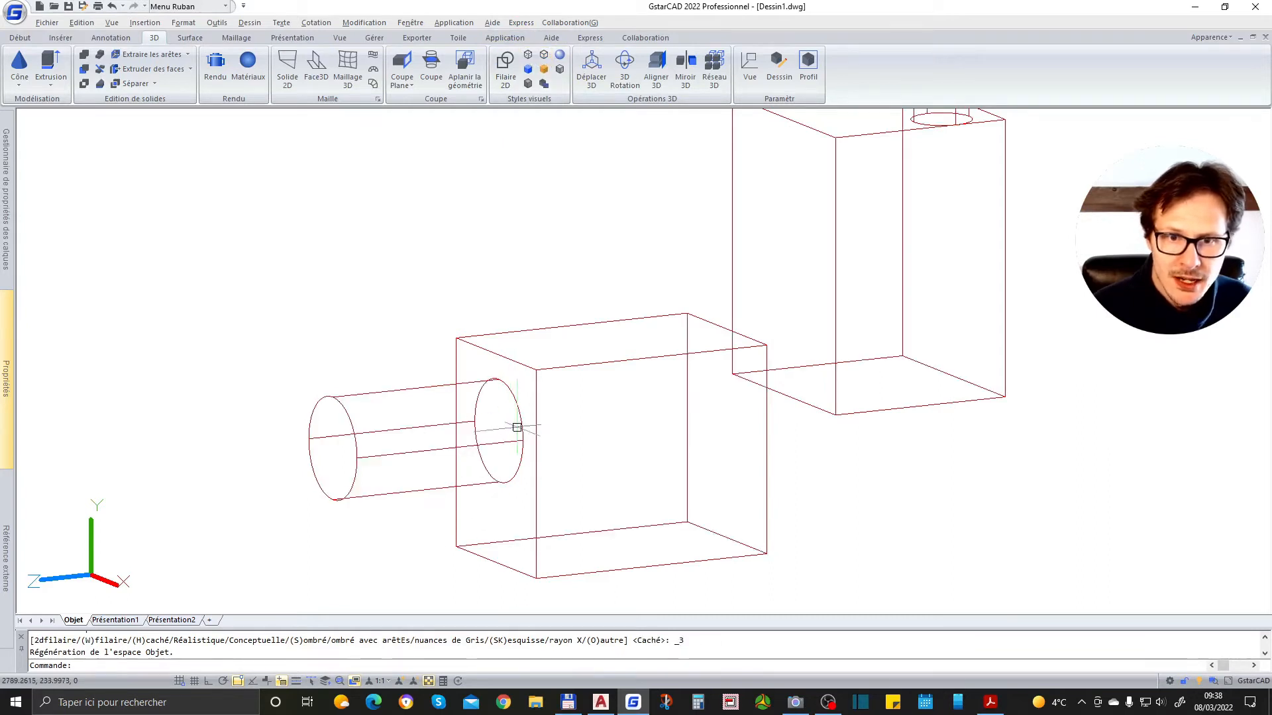
{"action": "mouse_move", "coordinate": [610, 433]}
{"action": "middle_mouse_down", "text": "shift"}
{"action": "mouse_move", "coordinate": [505, 432]}
{"action": "mouse_move", "coordinate": [592, 428]}
{"action": "middle_mouse_up", "text": "shift"}
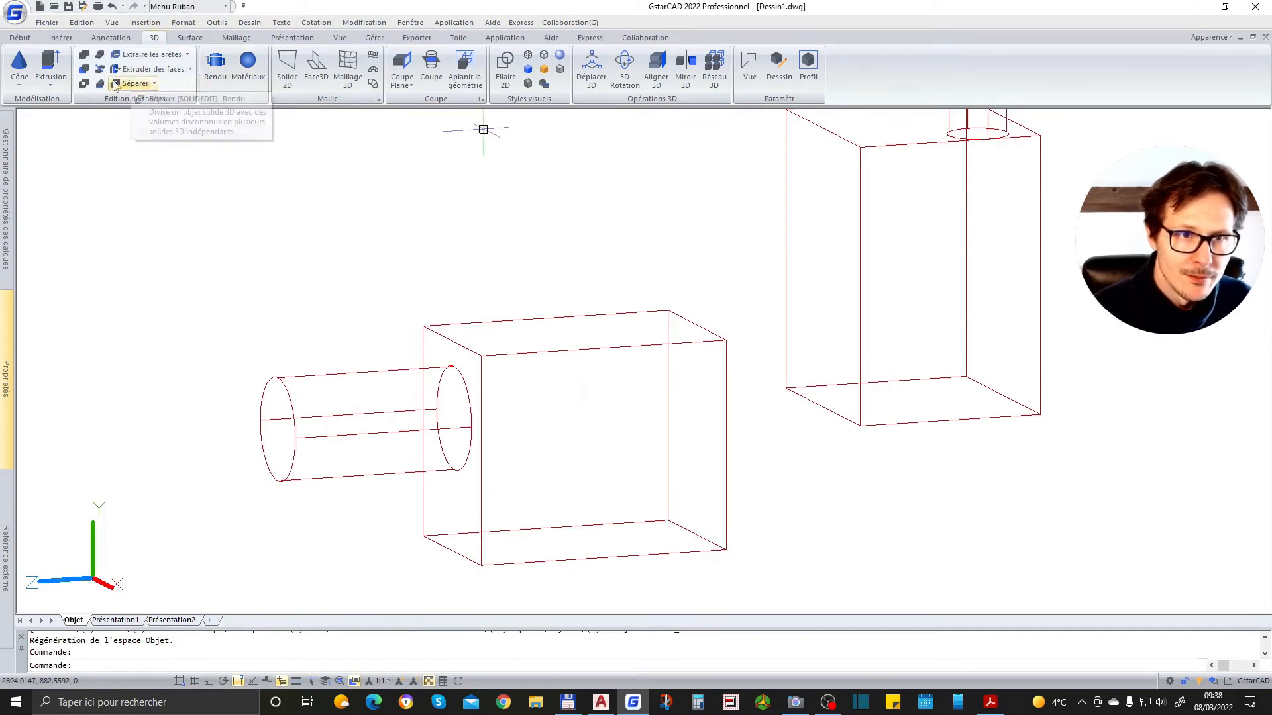
Step: Unite the horizontal cylinder and the box it touches into one solid with Union
{"action": "left_click", "coordinate": [84, 54]}
{"action": "left_click", "coordinate": [442, 362]}
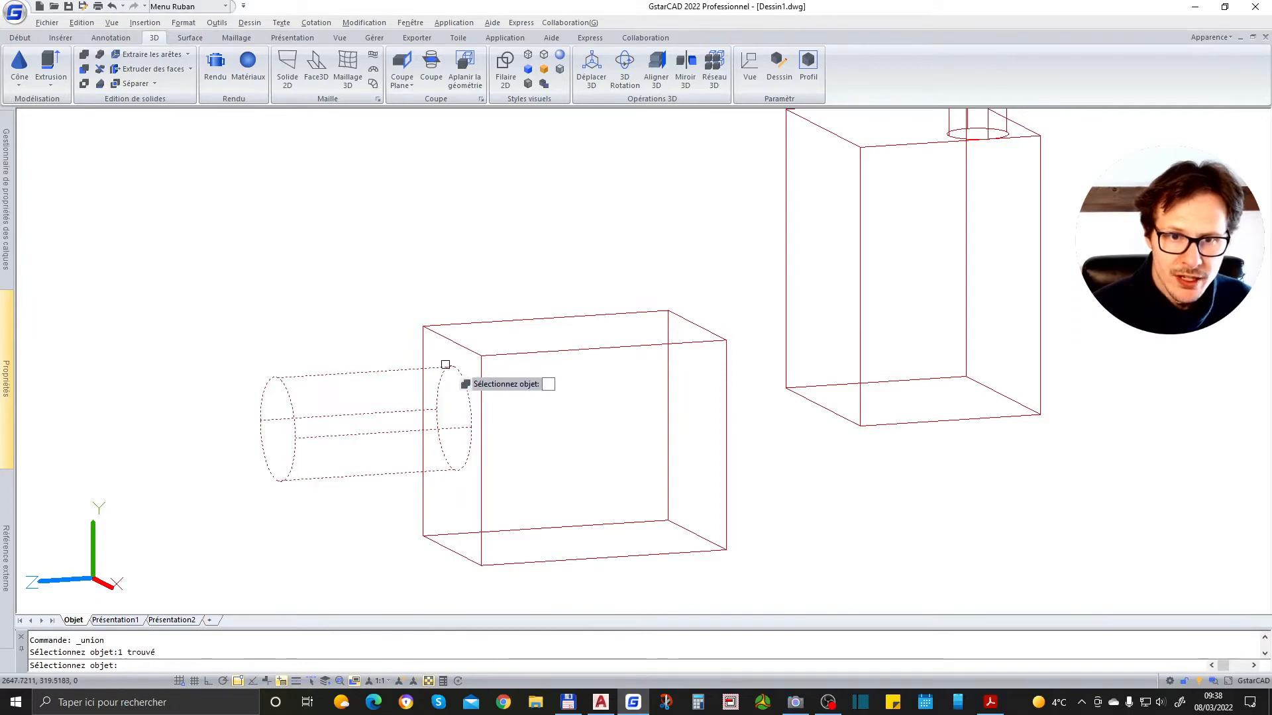
{"action": "left_click", "coordinate": [465, 350]}
{"action": "key", "text": "Return"}
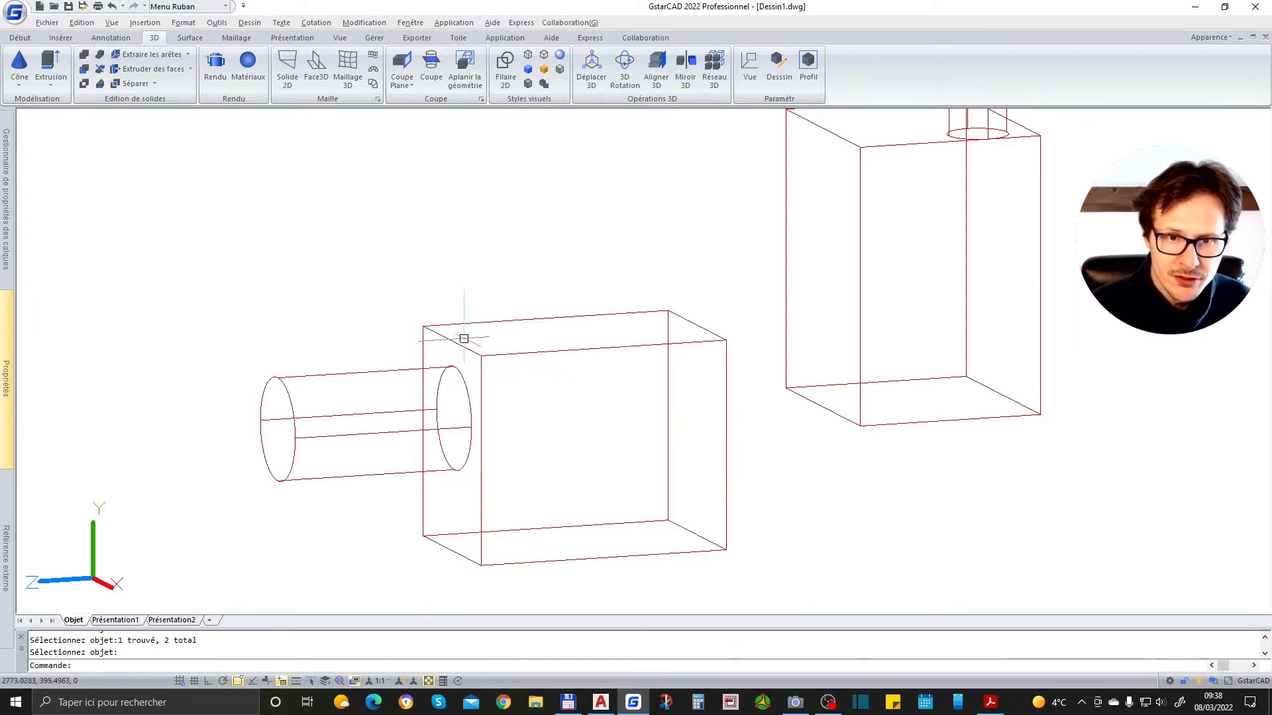
Step: Select the united solid and shift it a short distance by the grip at the centre of the cylinder's free end
{"action": "middle_click_drag", "start_coordinate": [512, 453], "coordinate": [412, 455]}
{"action": "scroll", "coordinate": [528, 464], "scroll_direction": "down", "scroll_amount": 6}
{"action": "scroll", "coordinate": [477, 471], "scroll_direction": "up", "scroll_amount": 3}
{"action": "scroll", "coordinate": [540, 394], "scroll_direction": "up", "scroll_amount": 3}
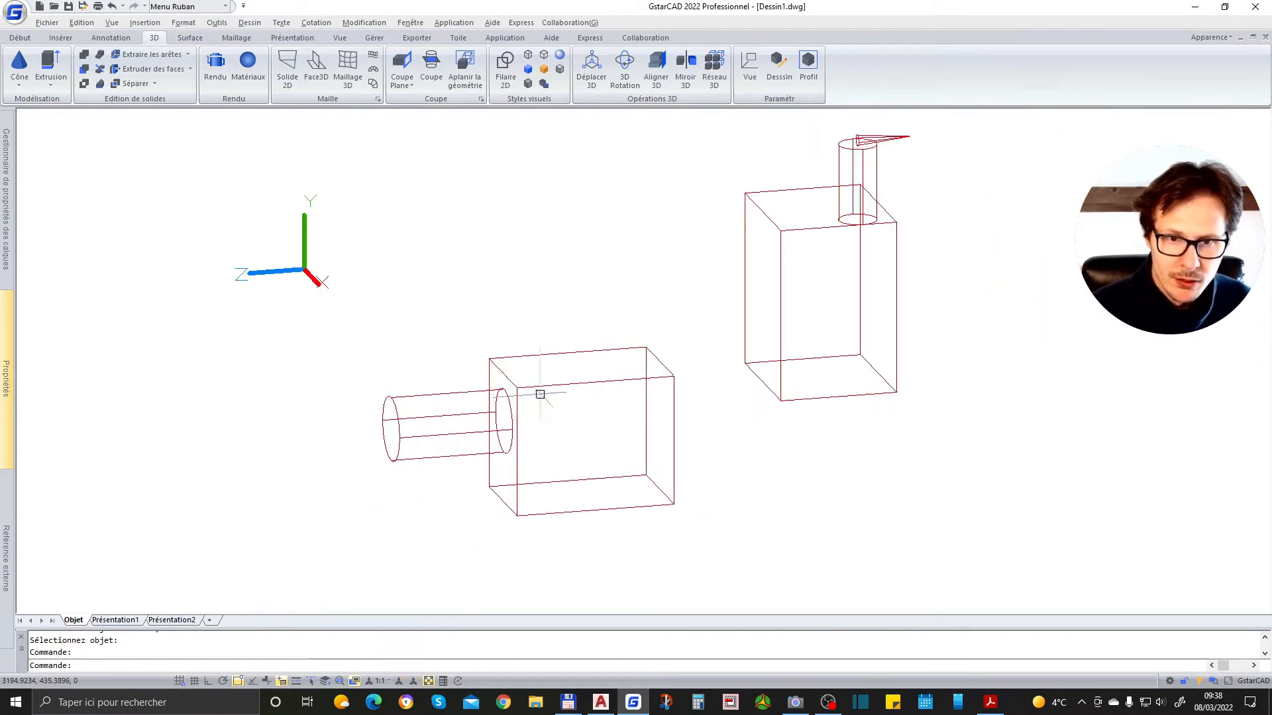
{"action": "left_click", "coordinate": [518, 387]}
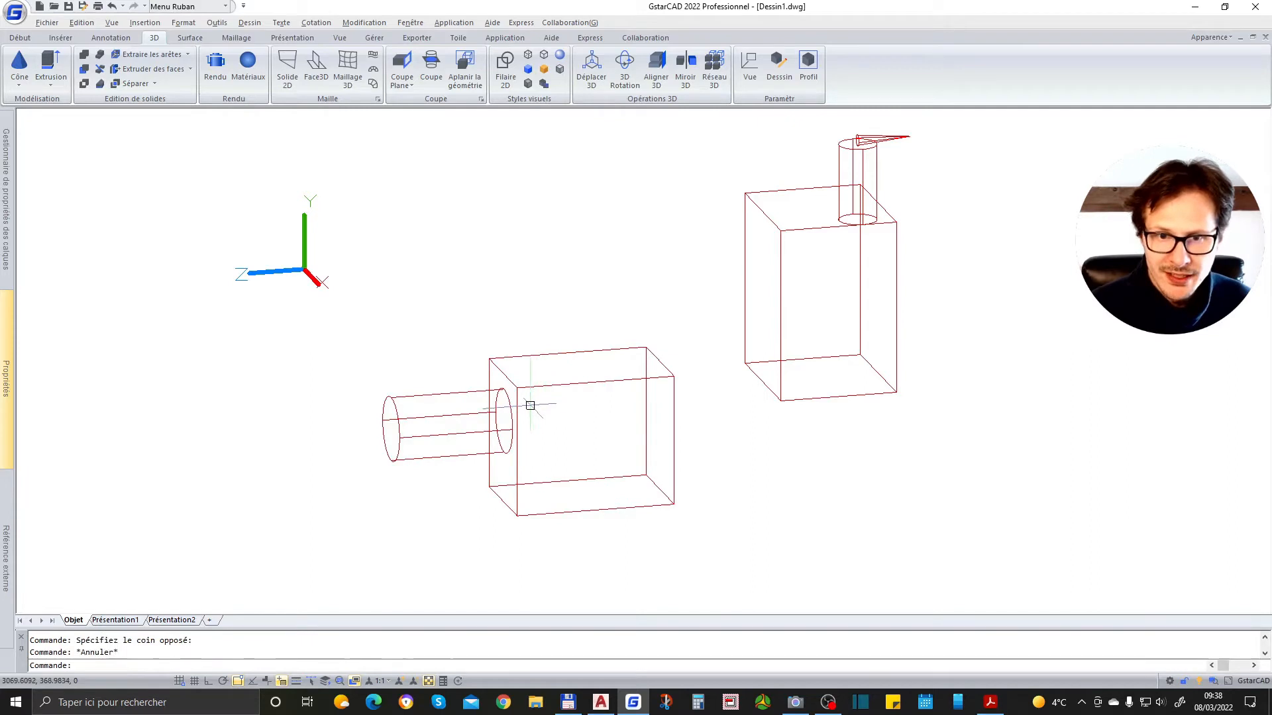
{"action": "scroll", "coordinate": [530, 404], "scroll_direction": "up", "scroll_amount": 2}
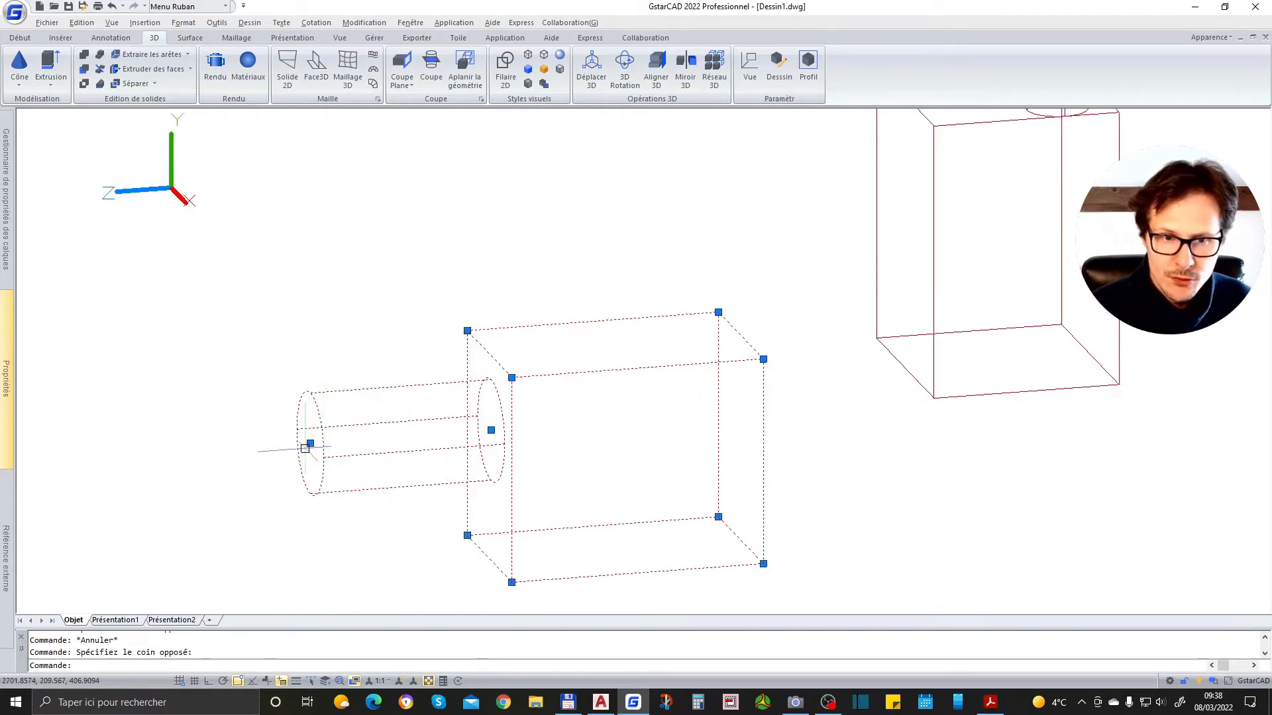
{"action": "left_click", "coordinate": [310, 443]}
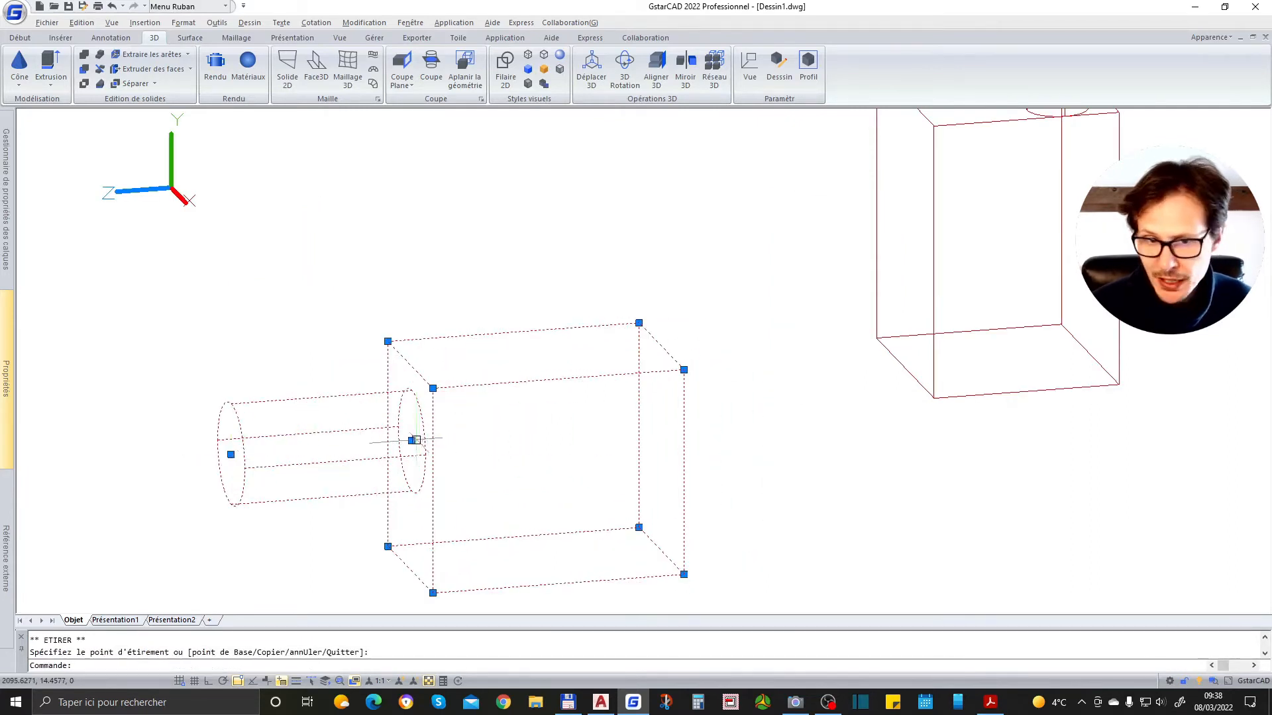
{"action": "scroll", "coordinate": [362, 442], "scroll_direction": "down", "scroll_amount": 2}
{"action": "key", "text": "Escape"}
Step: Delete the small cone at the top of the upright cylinder
{"action": "scroll", "coordinate": [686, 266], "scroll_direction": "up", "scroll_amount": 3}
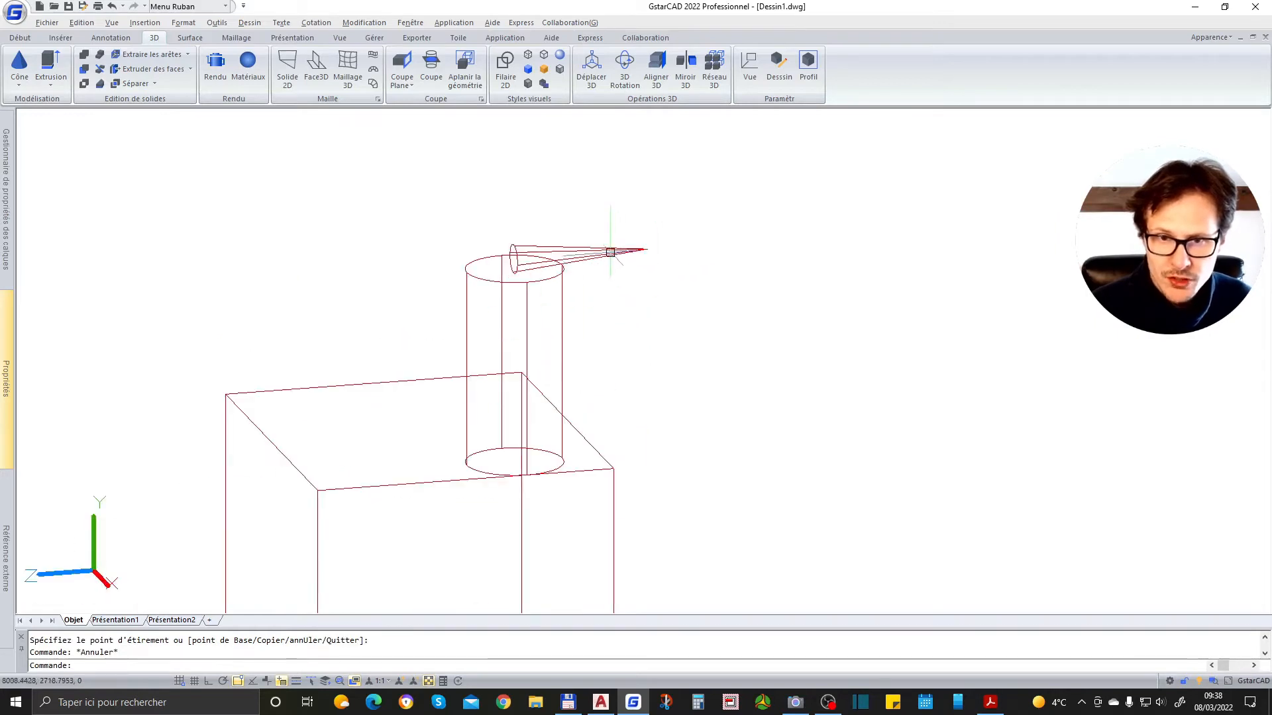
{"action": "scroll", "coordinate": [533, 432], "scroll_direction": "up", "scroll_amount": 2}
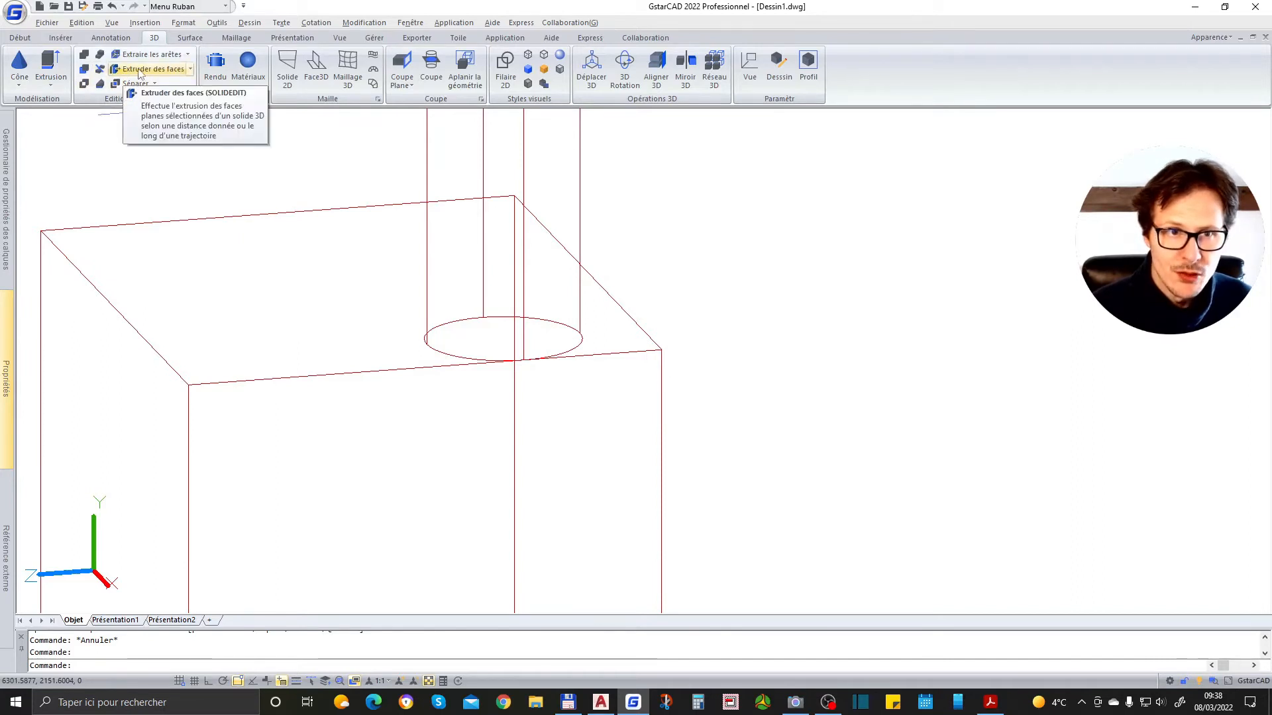
{"action": "scroll", "coordinate": [586, 359], "scroll_direction": "down", "scroll_amount": 4}
{"action": "scroll", "coordinate": [659, 196], "scroll_direction": "down", "scroll_amount": 2}
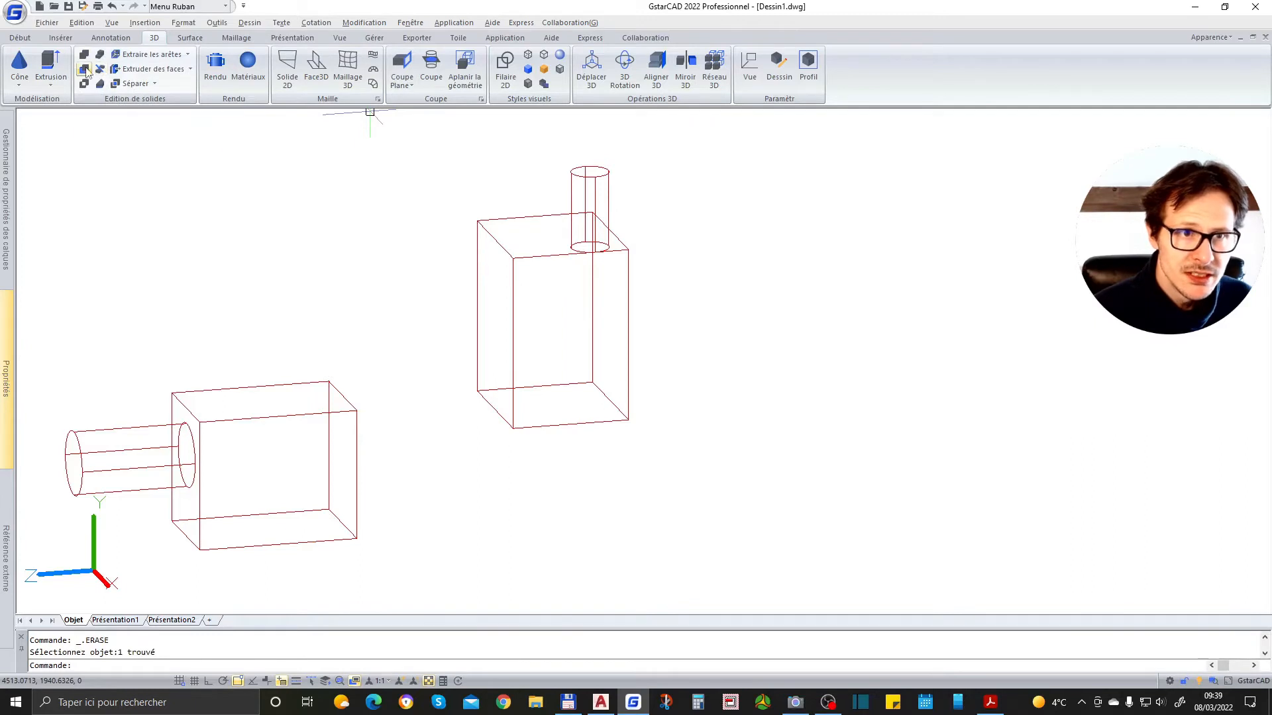
{"action": "left_click", "coordinate": [238, 38]}
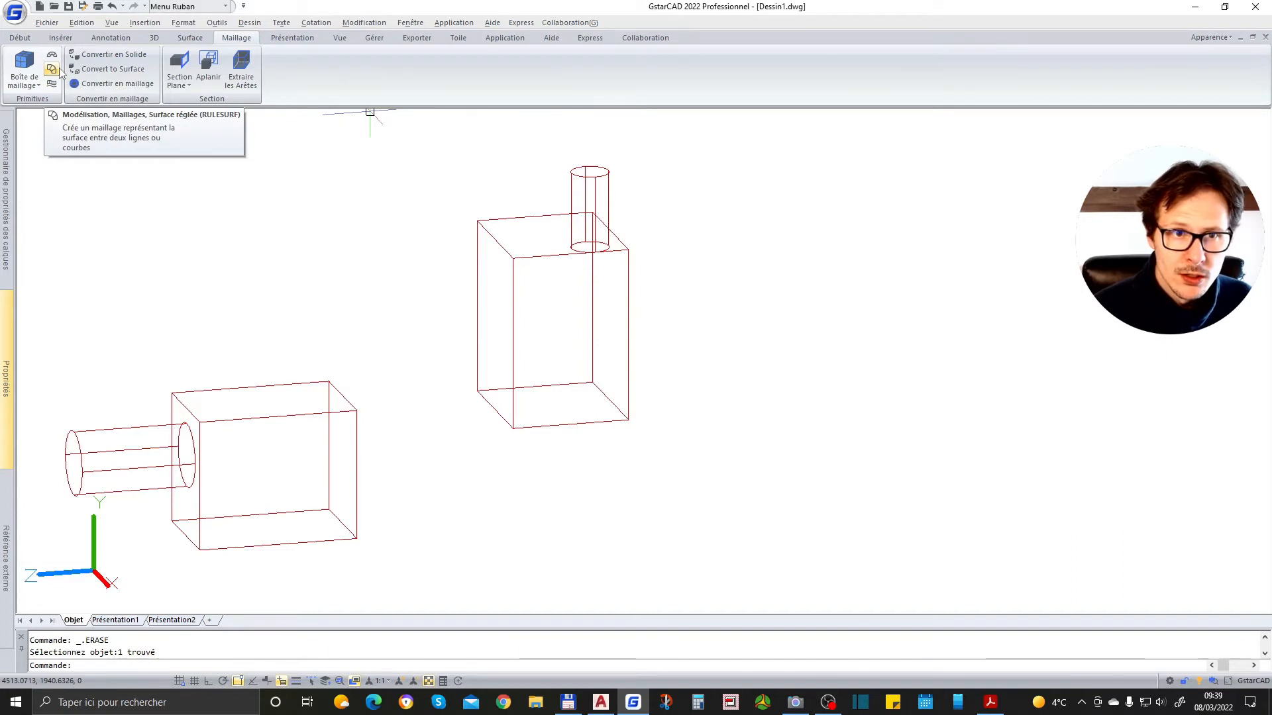
{"action": "left_click", "coordinate": [154, 38]}
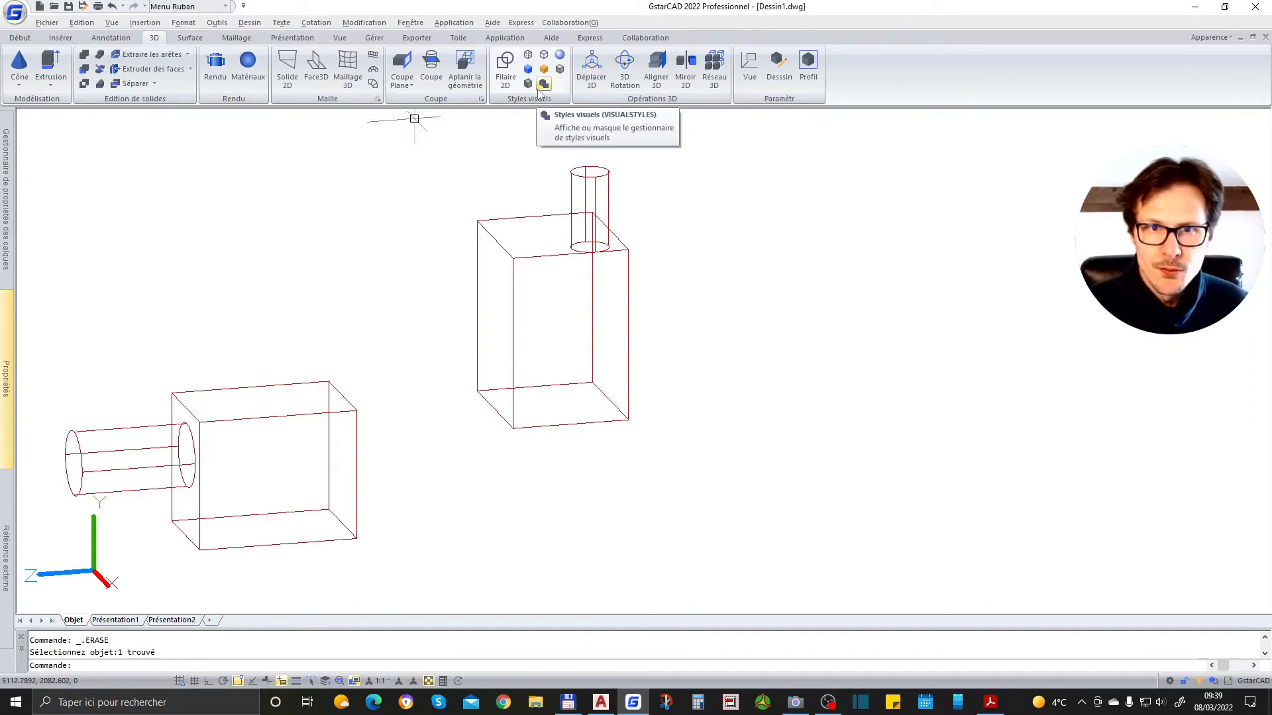
Step: Create a section plane cutting through the solids, located at the upper near corner of the box with the upright cylinder
{"action": "left_click", "coordinate": [401, 63]}
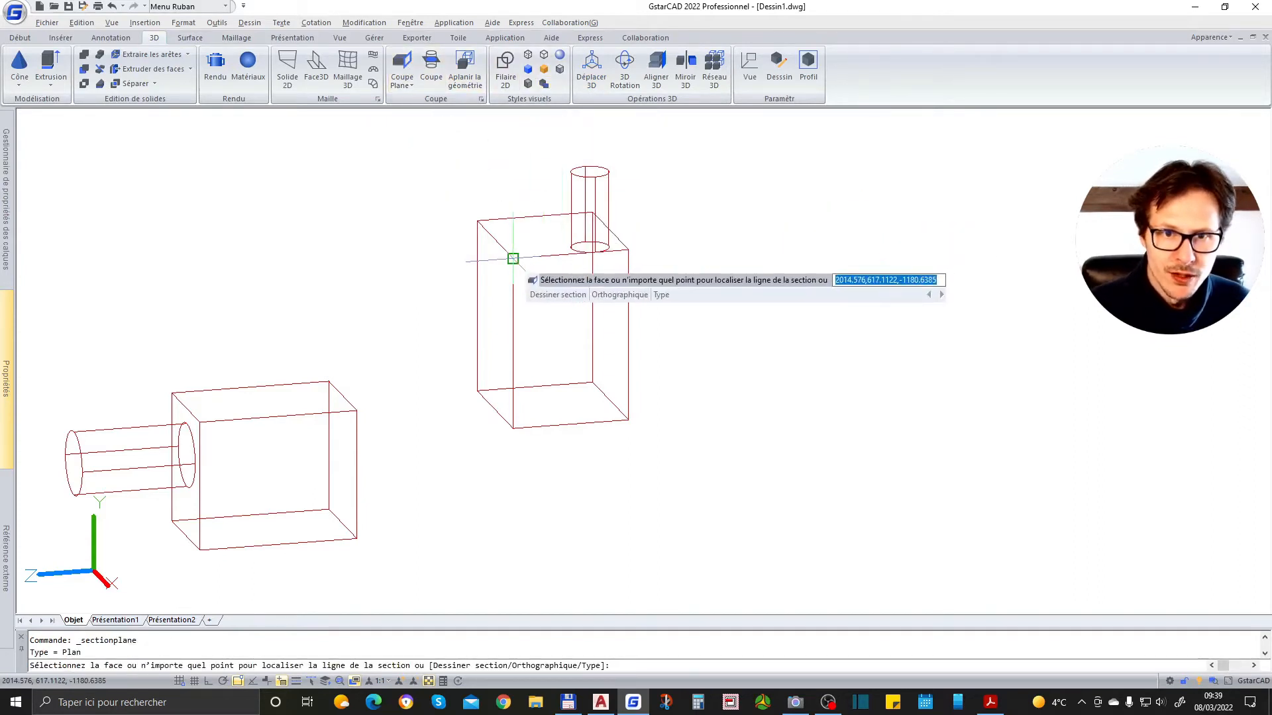
{"action": "left_click", "coordinate": [512, 258]}
{"action": "middle_click_drag", "start_coordinate": [687, 207], "coordinate": [597, 310], "text": "shift"}
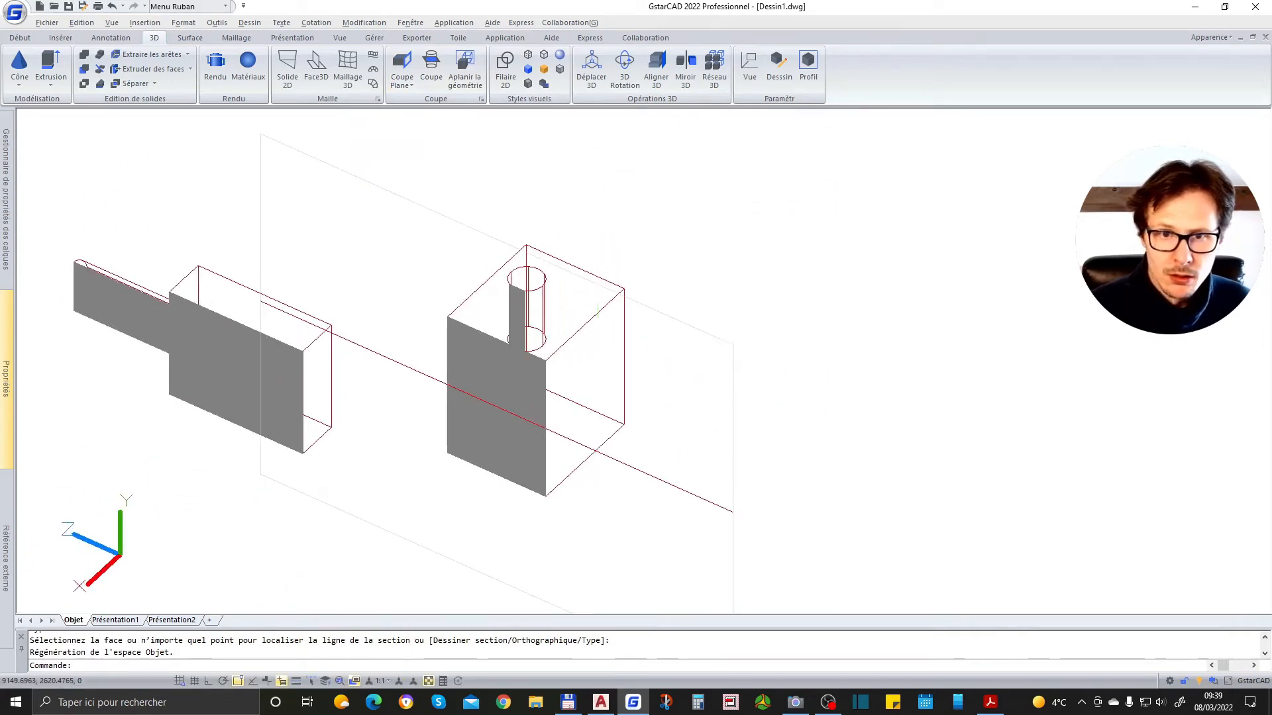
{"action": "key", "text": "ctrl+z"}
Step: Select the section plane and stretch the grip at the end of its section line to a new point
{"action": "middle_click_drag", "start_coordinate": [707, 344], "coordinate": [664, 516]}
{"action": "left_click", "coordinate": [855, 250]}
{"action": "left_click", "coordinate": [789, 302]}
{"action": "left_click", "coordinate": [805, 490]}
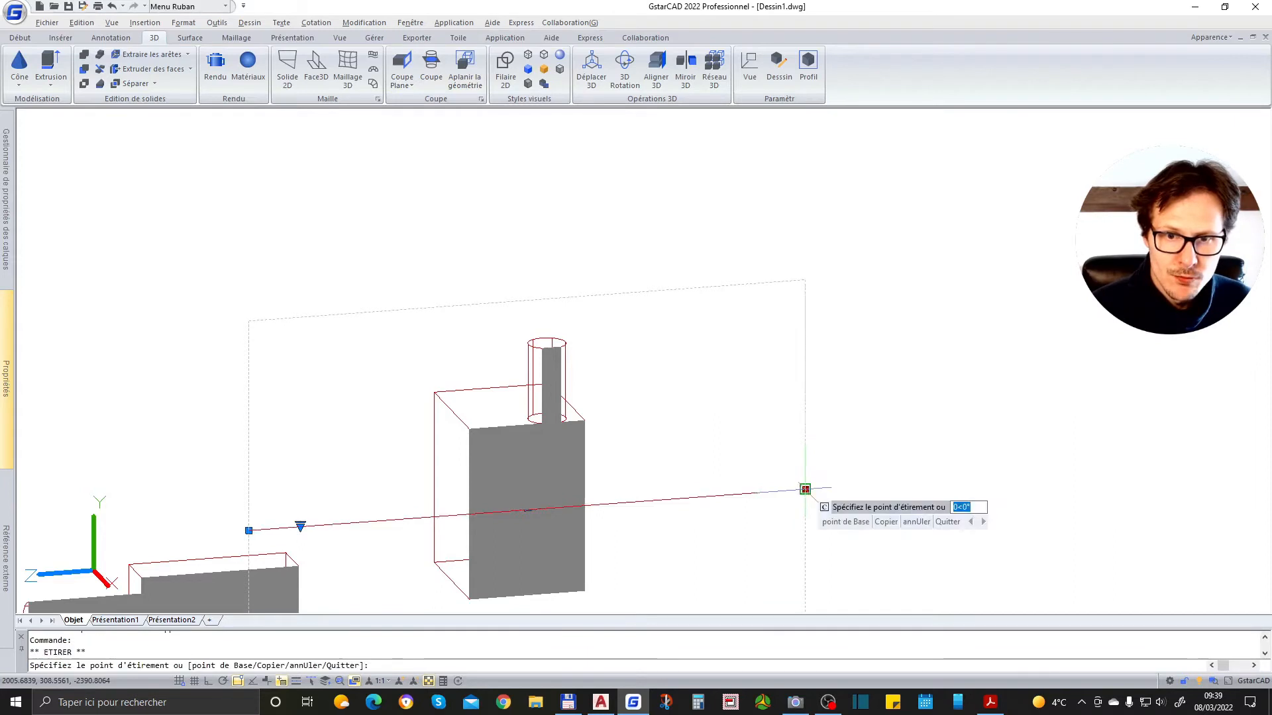
{"action": "left_click", "coordinate": [783, 461]}
Step: Switch the section plane through the Limite de la Coupe and Volume Coupe types and back to Plan de Coupe
{"action": "middle_click_drag", "start_coordinate": [547, 439], "coordinate": [480, 392], "text": "shift"}
{"action": "scroll", "coordinate": [480, 391], "scroll_direction": "up", "scroll_amount": 4}
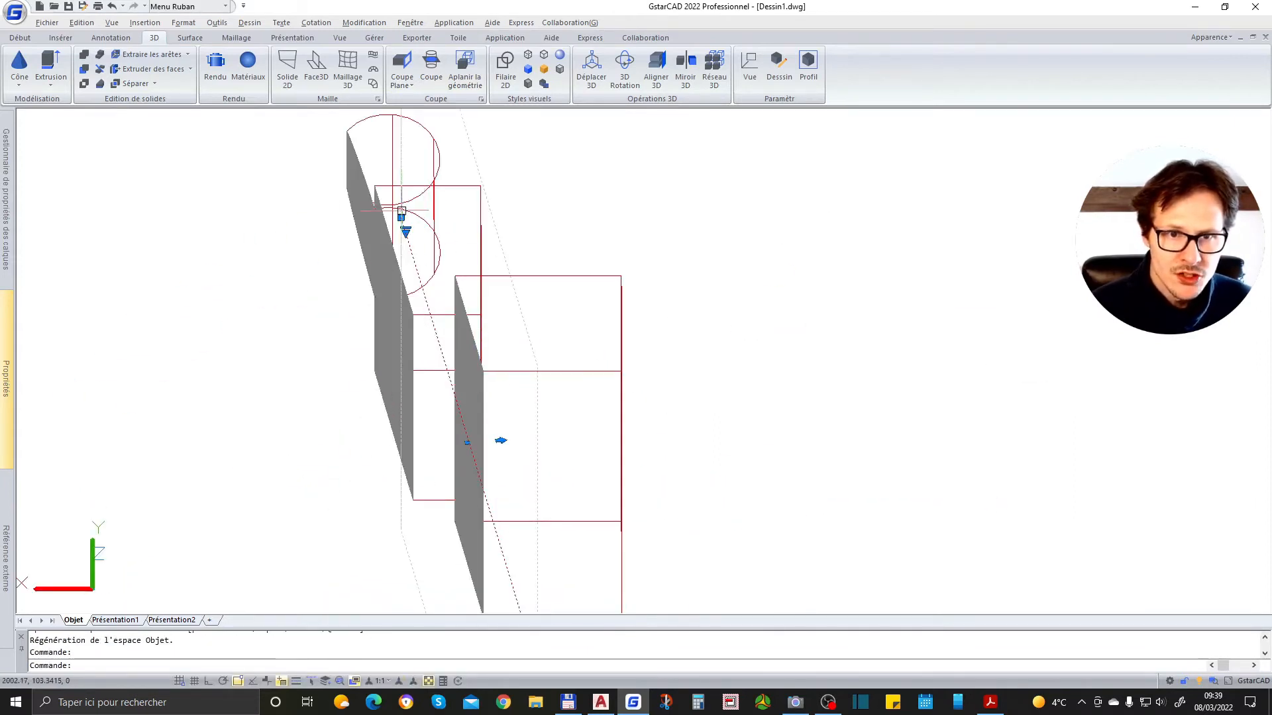
{"action": "left_click", "coordinate": [405, 232]}
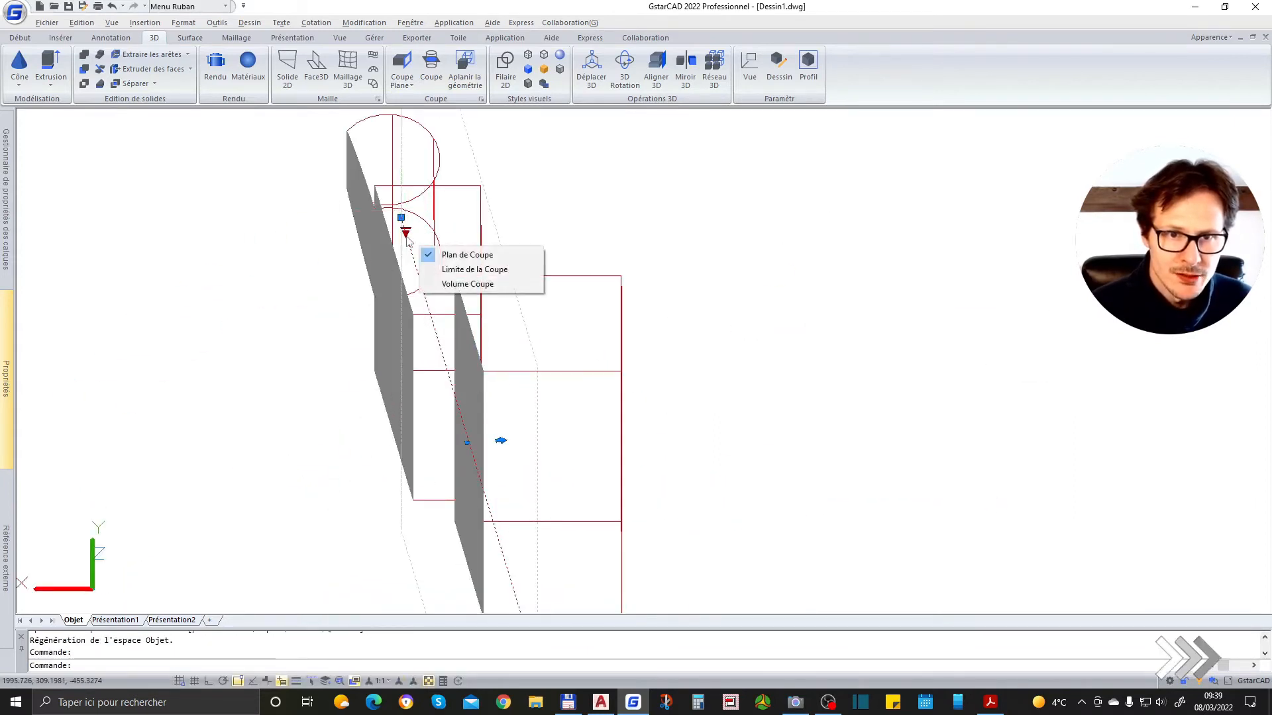
{"action": "left_click", "coordinate": [468, 269]}
{"action": "left_click", "coordinate": [404, 229]}
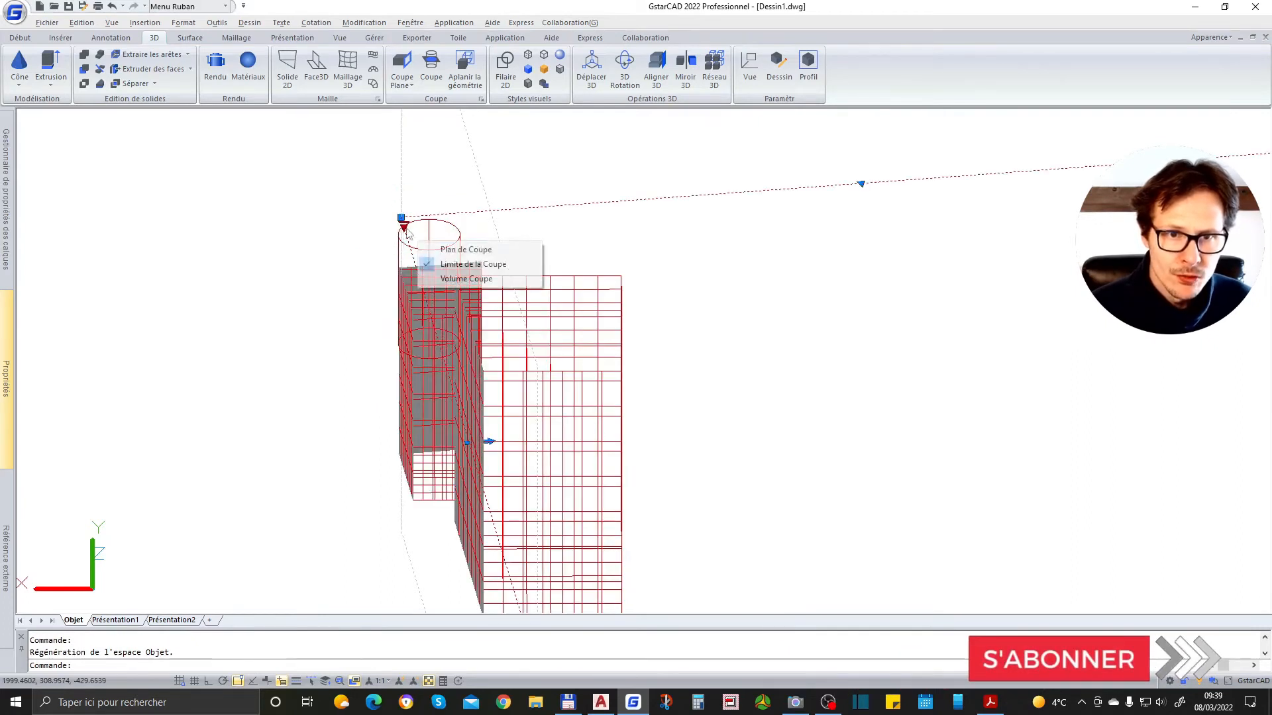
{"action": "left_click", "coordinate": [468, 276]}
{"action": "left_click", "coordinate": [403, 229]}
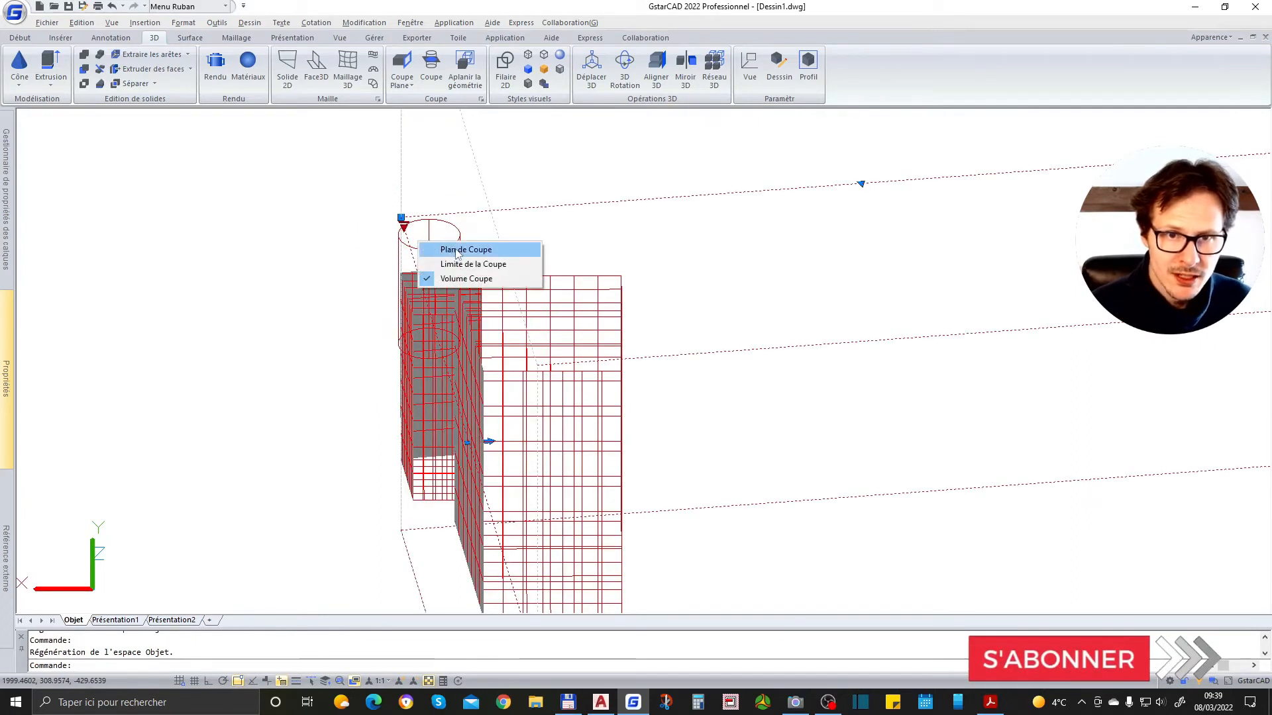
{"action": "left_click", "coordinate": [457, 255]}
{"action": "key", "text": "Escape"}
Step: Delete the section plane and display the solids in a shaded visual style
{"action": "mouse_move", "coordinate": [472, 312]}
{"action": "middle_mouse_down", "text": "shift"}
{"action": "mouse_move", "coordinate": [448, 324]}
{"action": "mouse_move", "coordinate": [448, 311]}
{"action": "middle_mouse_up", "text": "shift"}
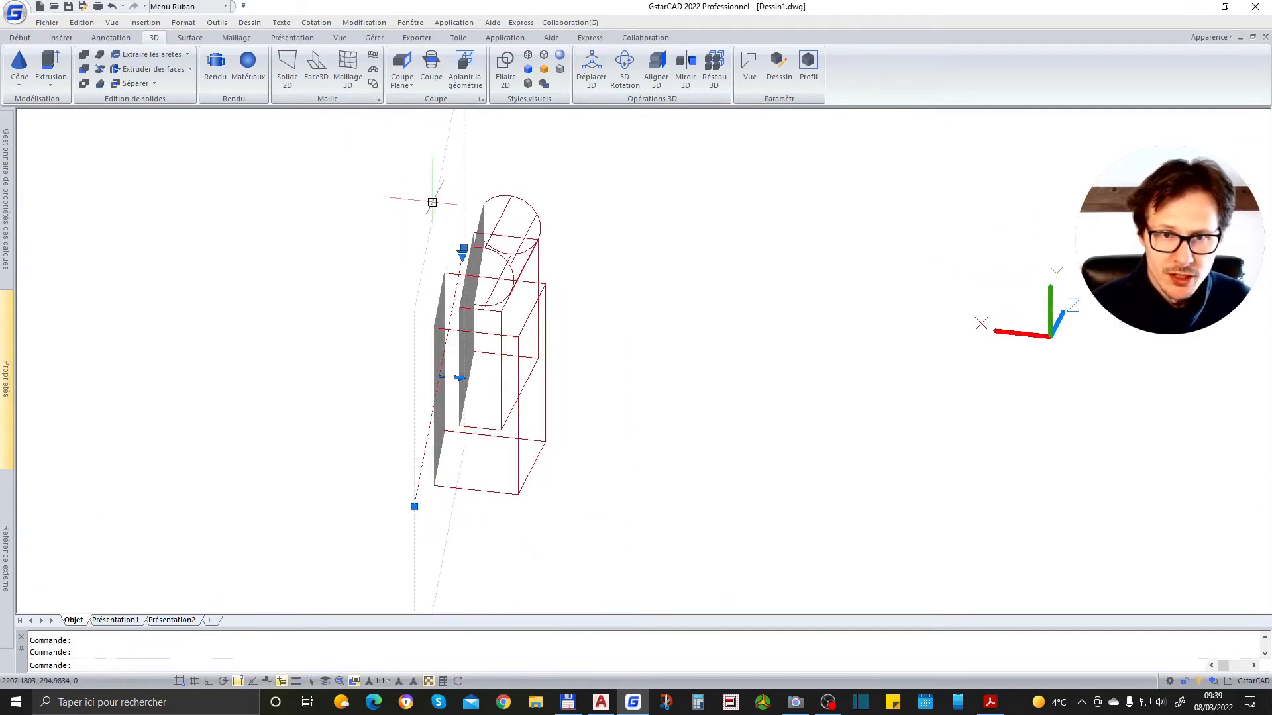
{"action": "key", "text": "Delete"}
{"action": "middle_click_drag", "start_coordinate": [412, 380], "coordinate": [459, 375], "text": "shift"}
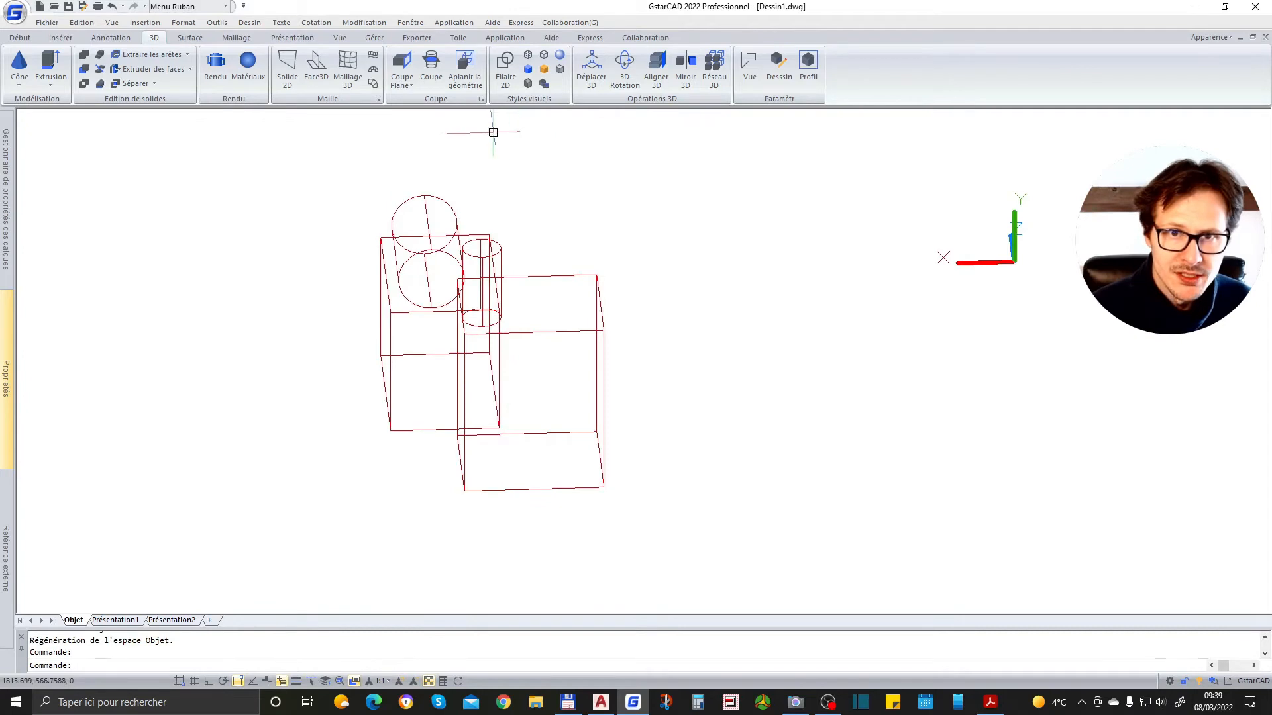
{"action": "left_click", "coordinate": [559, 69]}
{"action": "mouse_move", "coordinate": [523, 241]}
{"action": "middle_mouse_down", "text": "shift"}
{"action": "mouse_move", "coordinate": [454, 301]}
{"action": "mouse_move", "coordinate": [582, 321]}
{"action": "mouse_move", "coordinate": [505, 124]}
{"action": "middle_mouse_up", "text": "shift"}
Step: Create a section through the upright cylinder on an inclined plane defined by three points
{"action": "left_click", "coordinate": [431, 63]}
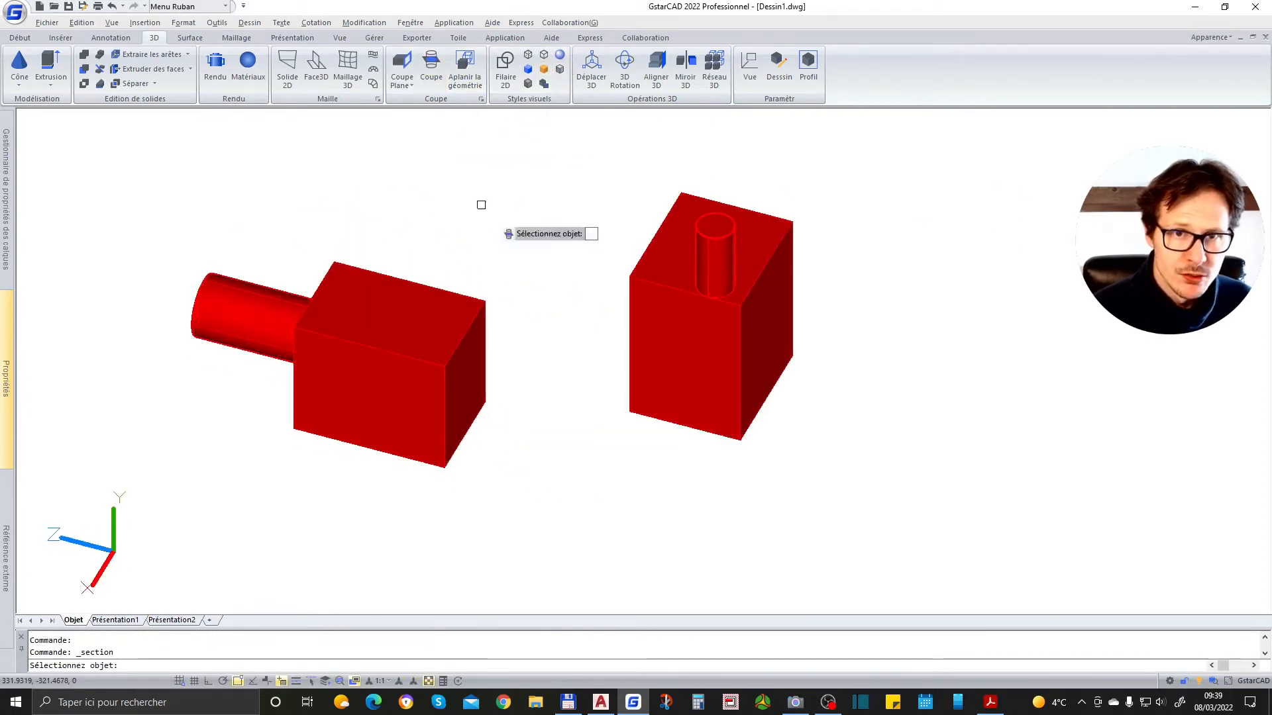
{"action": "key", "text": "Return"}
{"action": "left_click", "coordinate": [772, 276]}
{"action": "left_click", "coordinate": [649, 341]}
{"action": "left_click", "coordinate": [619, 225]}
Step: Inspect the section outline in the upright cylinder and undo the section
{"action": "scroll", "coordinate": [861, 243], "scroll_direction": "up", "scroll_amount": 4}
{"action": "scroll", "coordinate": [563, 331], "scroll_direction": "down", "scroll_amount": 2}
{"action": "middle_click_drag", "start_coordinate": [457, 392], "coordinate": [418, 338], "text": "shift"}
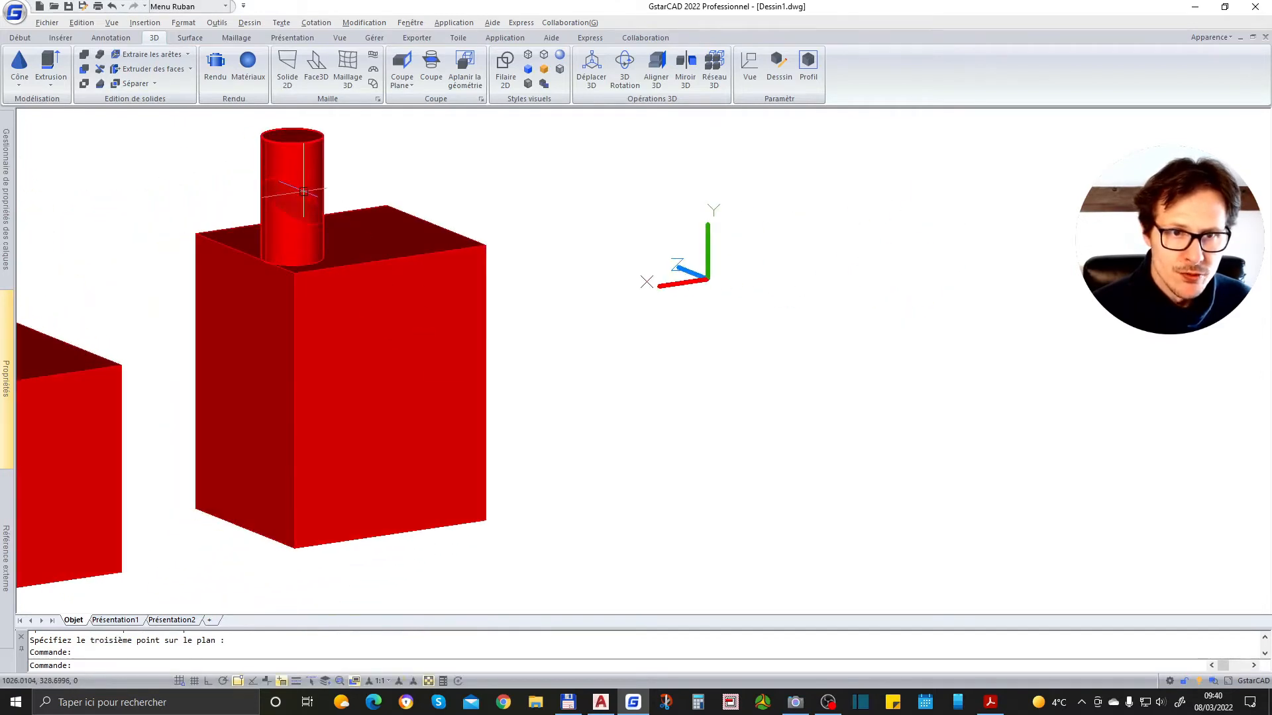
{"action": "scroll", "coordinate": [291, 189], "scroll_direction": "up", "scroll_amount": 4}
{"action": "left_click", "coordinate": [265, 186]}
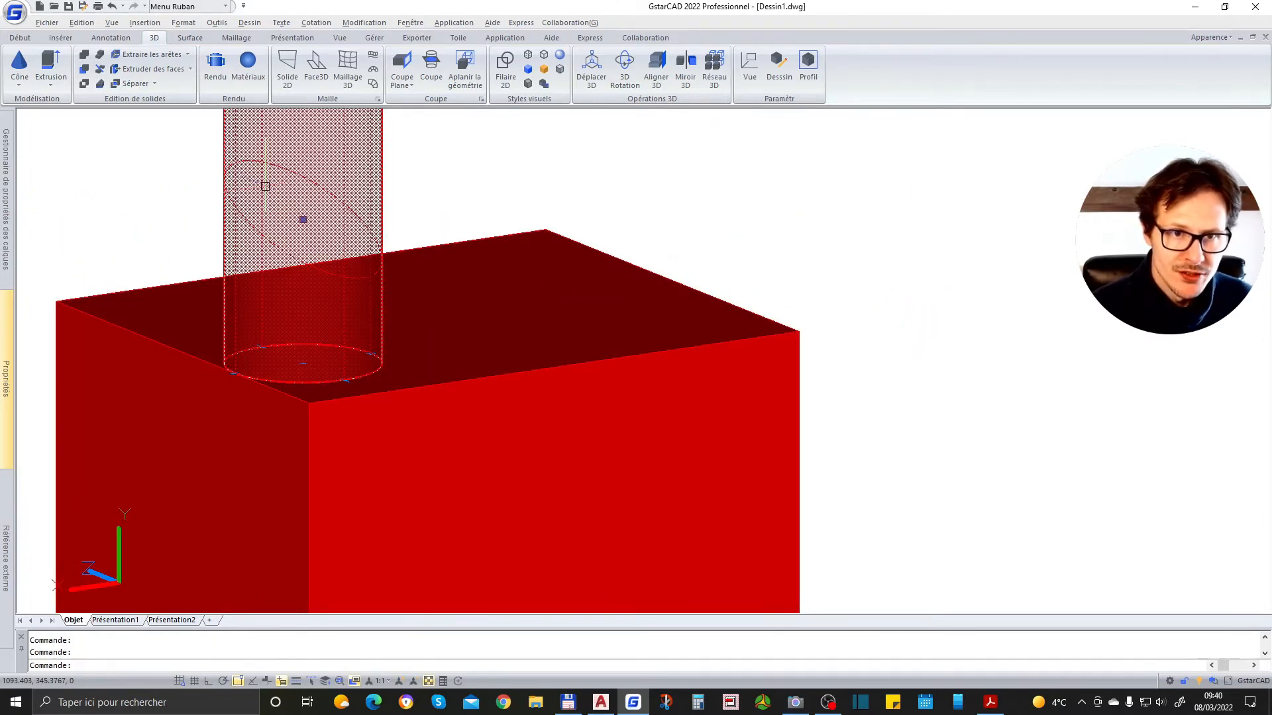
{"action": "key", "text": "ctrl+z"}
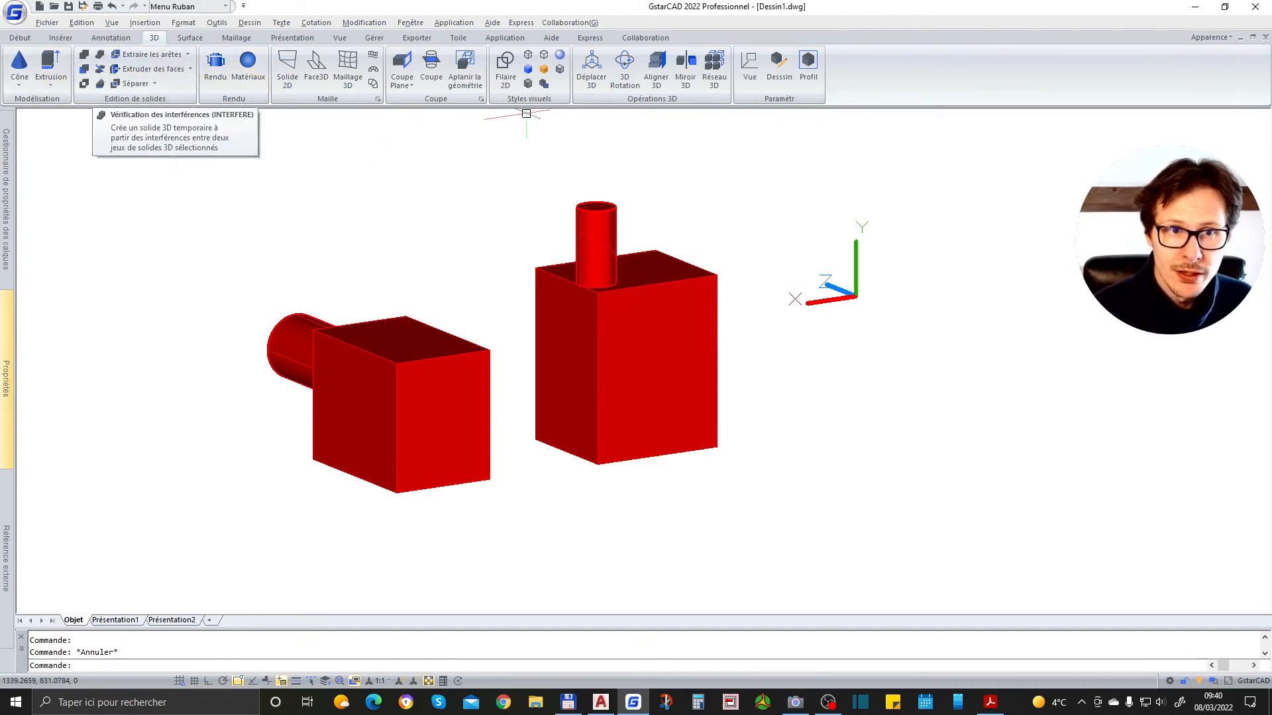
Step: Draw a small rectangle in the empty space below the two box solids
{"action": "scroll", "coordinate": [459, 166], "scroll_direction": "down", "scroll_amount": 4}
{"action": "scroll", "coordinate": [477, 349], "scroll_direction": "up", "scroll_amount": 2}
{"action": "type", "text": "rec"}
{"action": "key", "text": "Return"}
{"action": "left_click", "coordinate": [452, 290]}
{"action": "scroll", "coordinate": [496, 284], "scroll_direction": "up", "scroll_amount": 2}
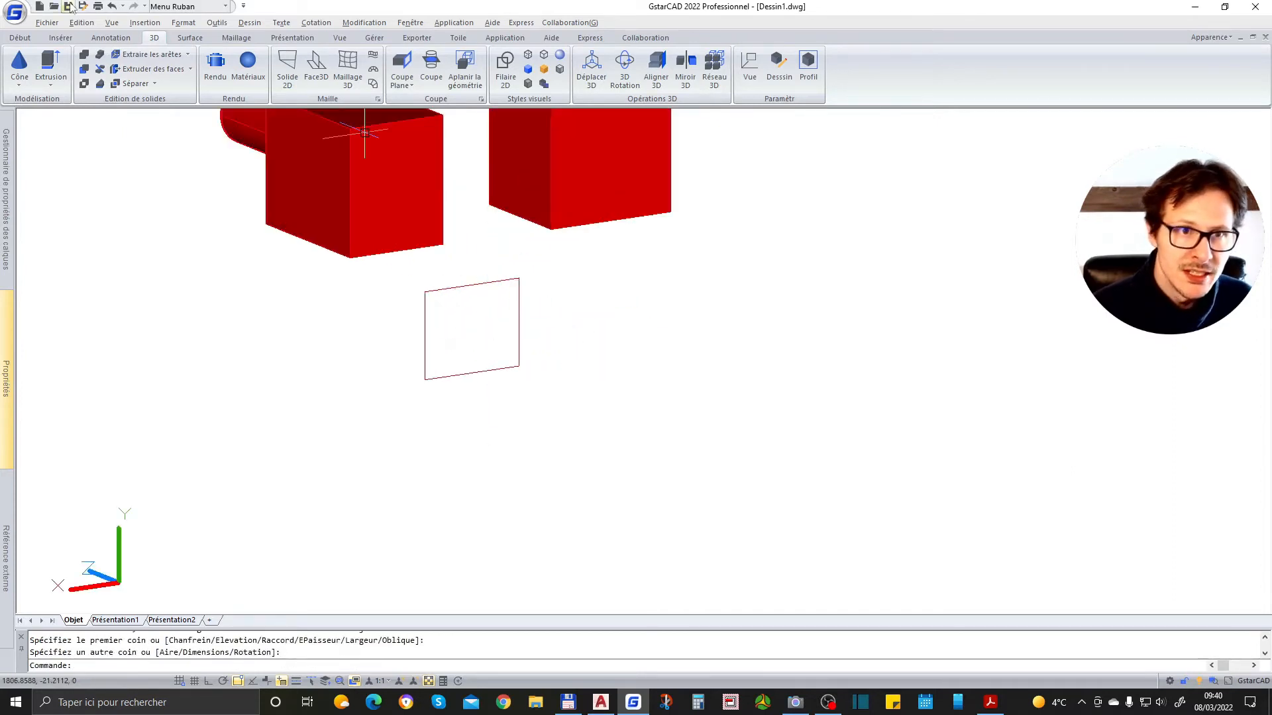
Step: Convert the united solid with the horizontal cylinder into a mesh, choosing to create the mesh despite its non-primitive shape, and inspect its form
{"action": "left_click", "coordinate": [227, 40]}
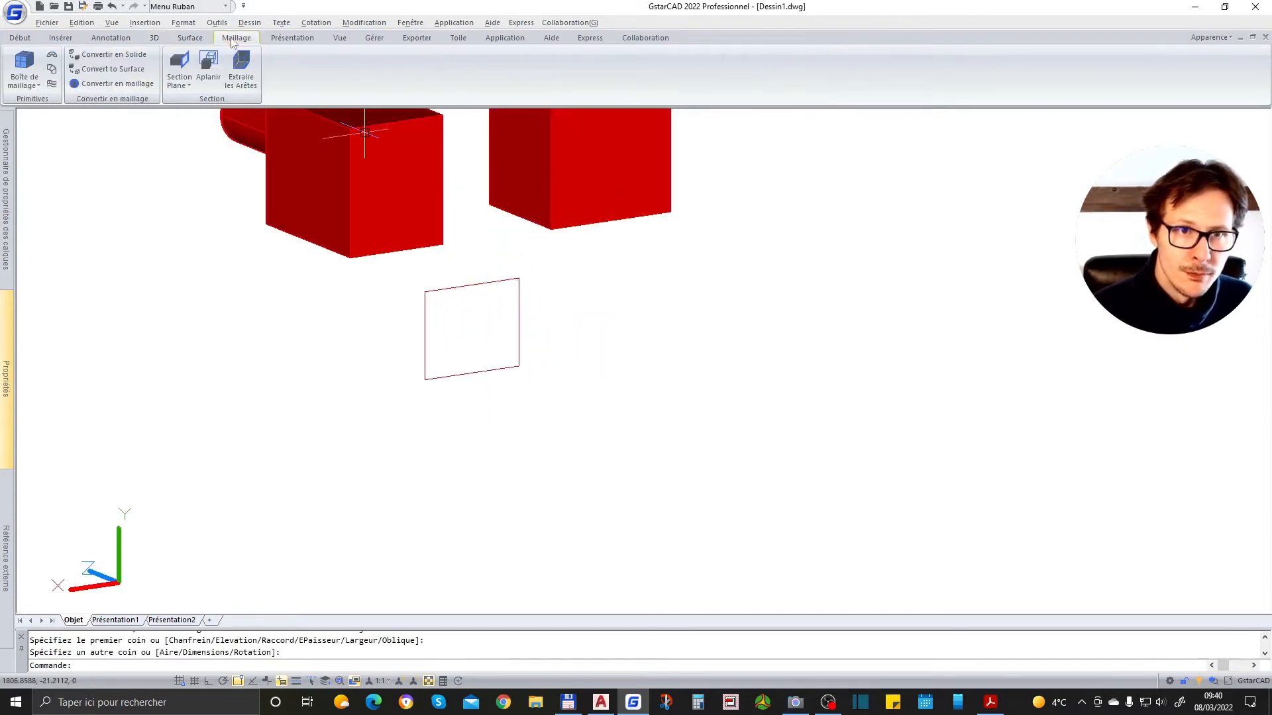
{"action": "left_click", "coordinate": [110, 84]}
{"action": "scroll", "coordinate": [440, 211], "scroll_direction": "down", "scroll_amount": 2}
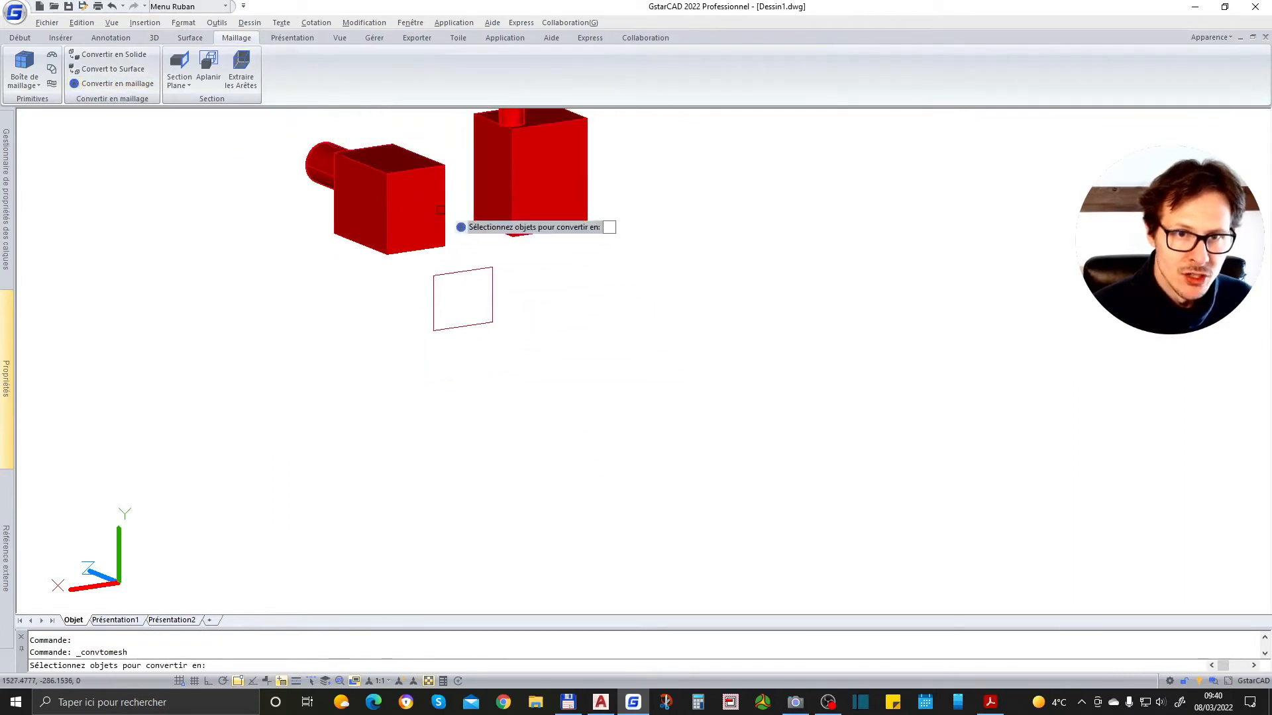
{"action": "left_click", "coordinate": [443, 198]}
{"action": "key", "text": "Return"}
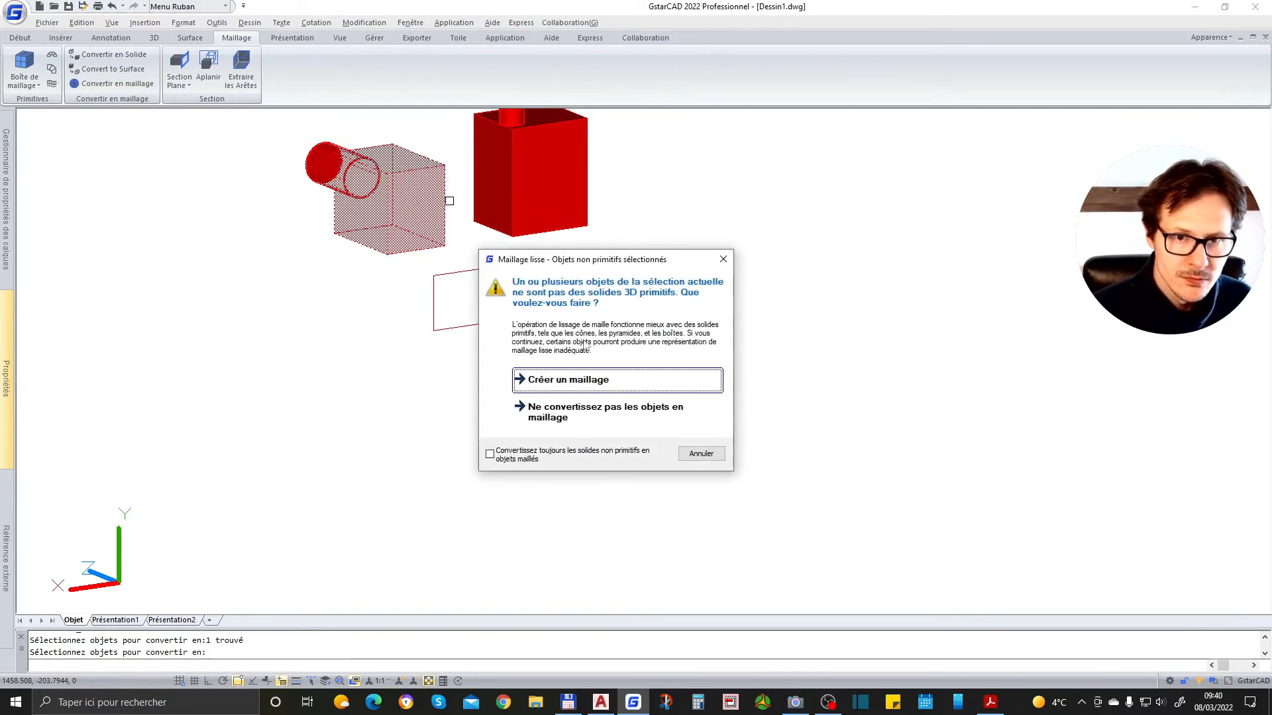
{"action": "left_click", "coordinate": [590, 381]}
{"action": "scroll", "coordinate": [261, 130], "scroll_direction": "up", "scroll_amount": 2}
{"action": "middle_click_drag", "start_coordinate": [261, 131], "coordinate": [537, 221], "text": "shift"}
{"action": "scroll", "coordinate": [588, 235], "scroll_direction": "up", "scroll_amount": 2}
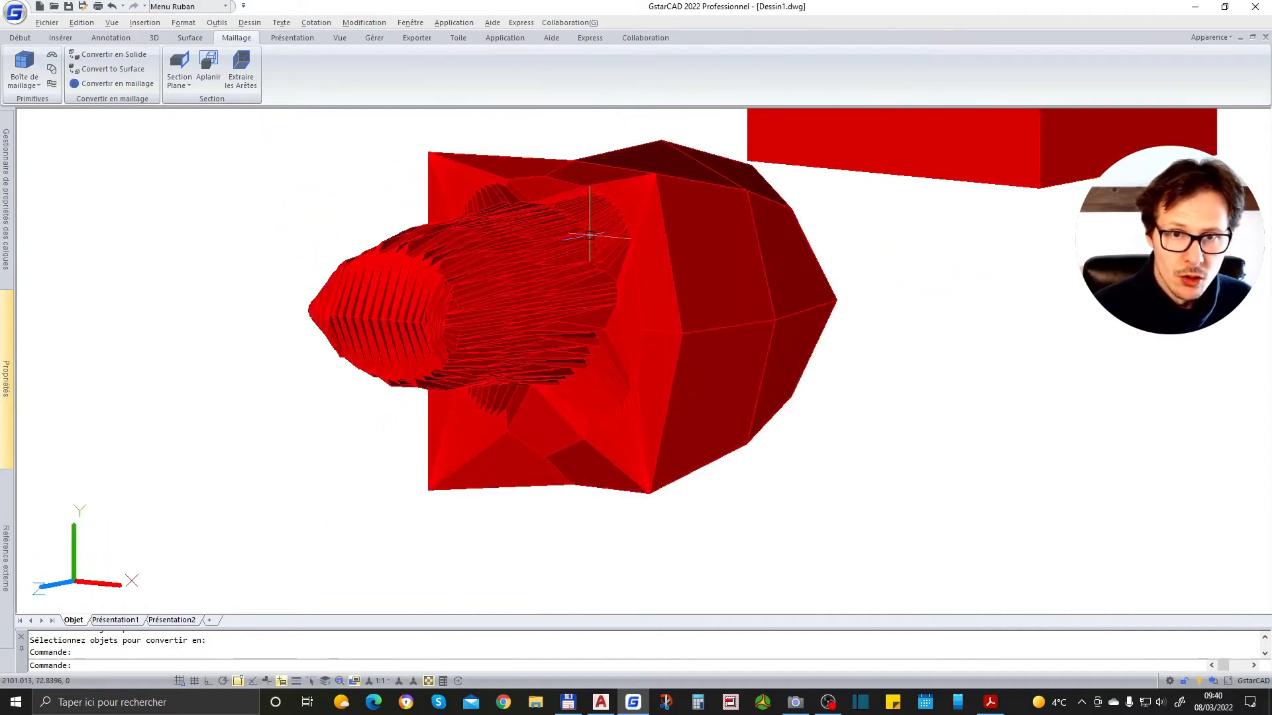
{"action": "scroll", "coordinate": [487, 261], "scroll_direction": "down", "scroll_amount": 2}
{"action": "middle_click_drag", "start_coordinate": [487, 262], "coordinate": [530, 358], "text": "shift"}
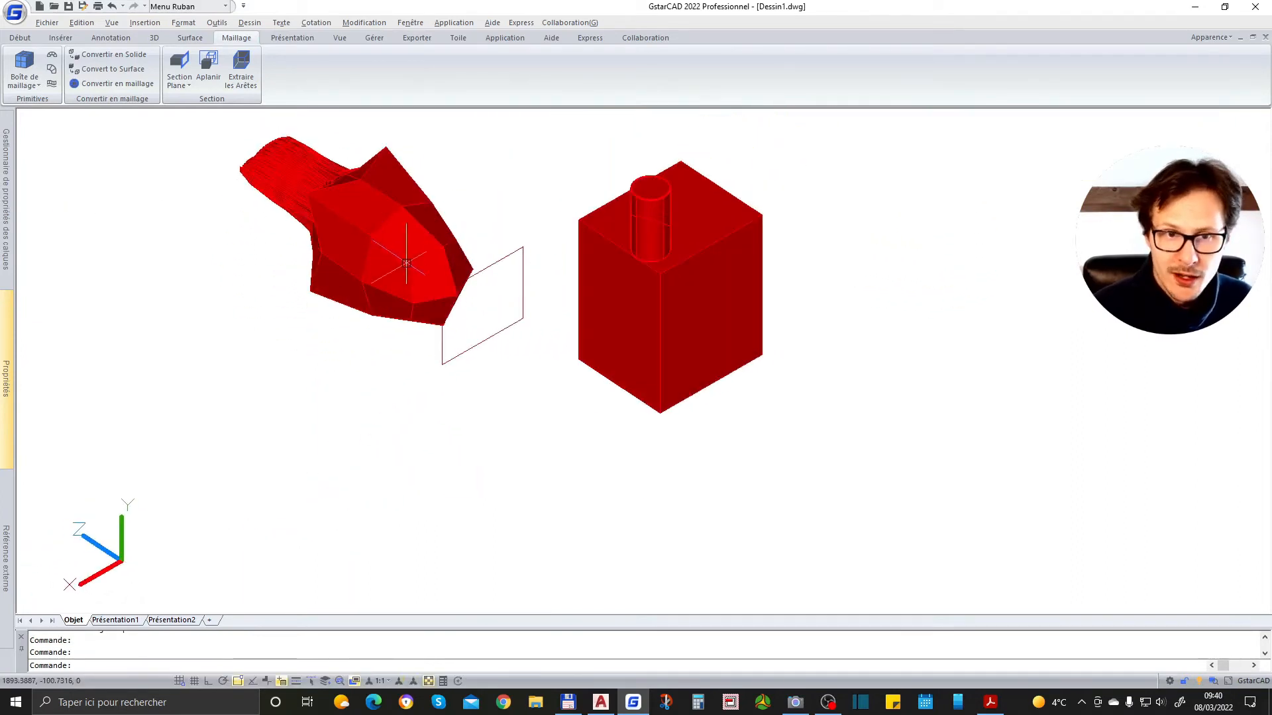
Step: Undo the mesh conversion of the united solid and leave the conversion command
{"action": "key", "text": "ctrl+z"}
{"action": "key", "text": "ctrl+z"}
{"action": "key", "text": "ctrl+z"}
{"action": "key", "text": "ctrl+z"}
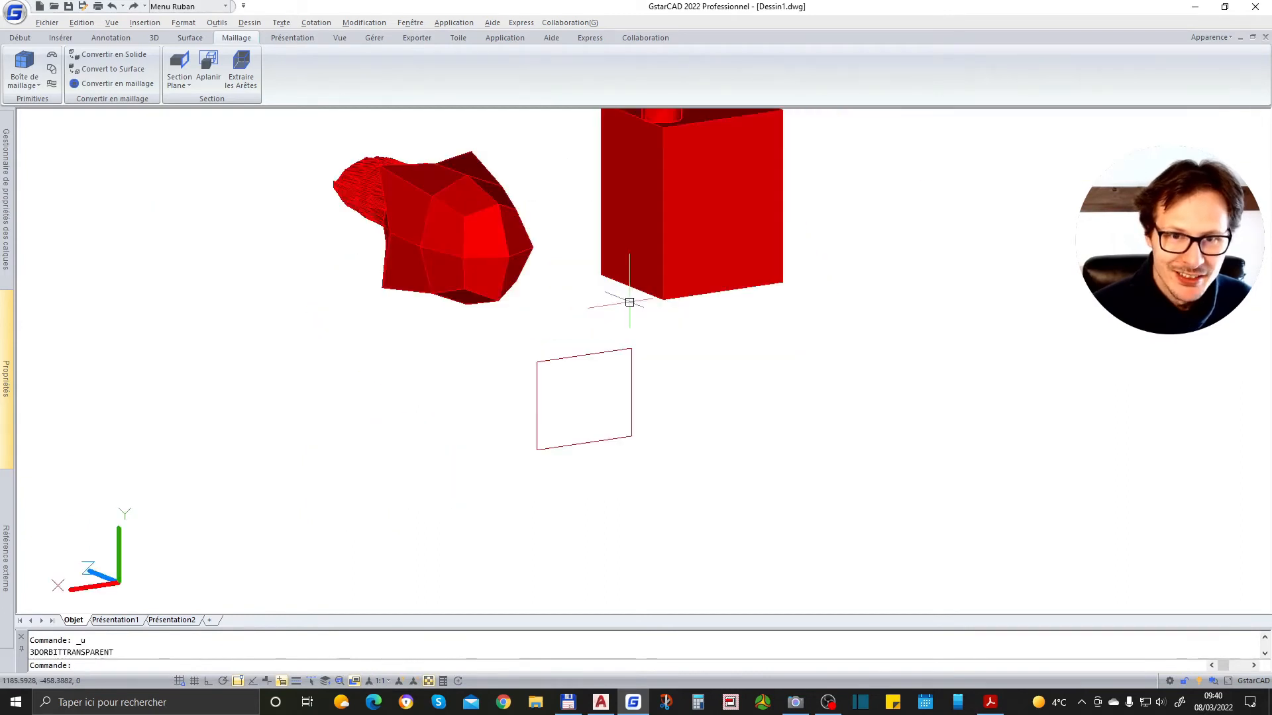
{"action": "key", "text": "ctrl+z"}
{"action": "key", "text": "ctrl+z"}
{"action": "key", "text": "ctrl+z"}
{"action": "key", "text": "ctrl+z"}
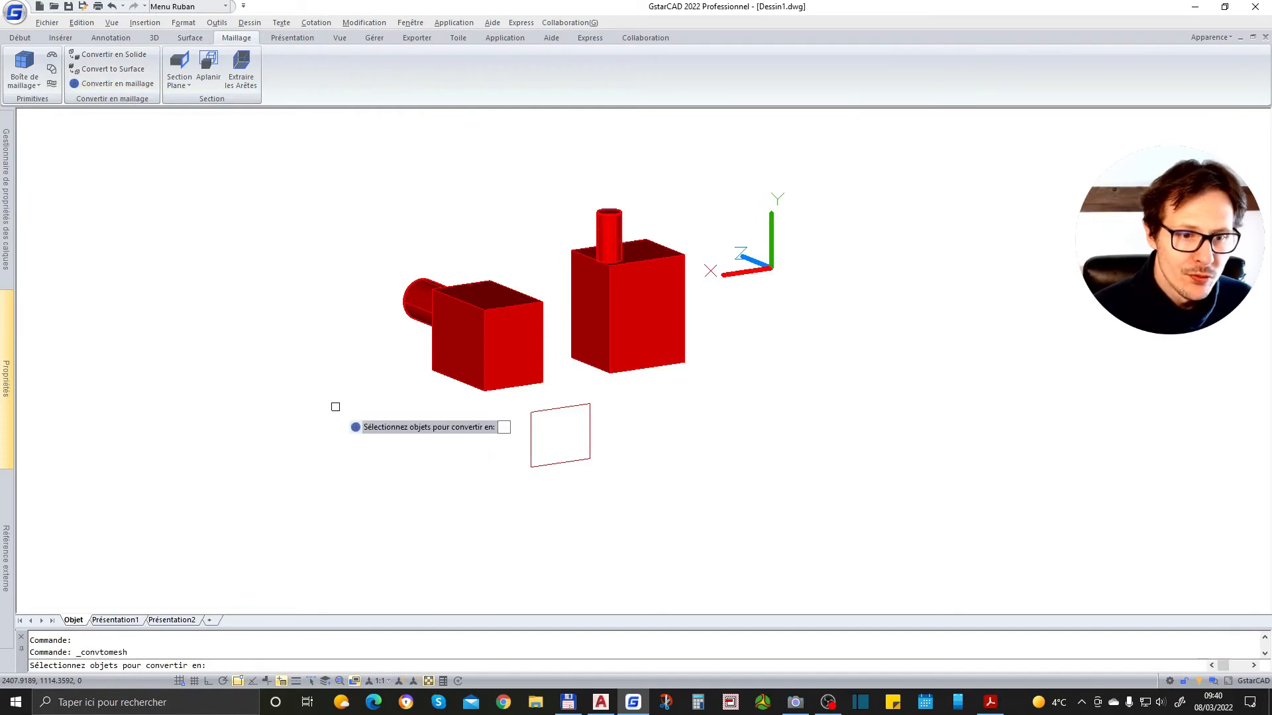
{"action": "key", "text": "Escape"}
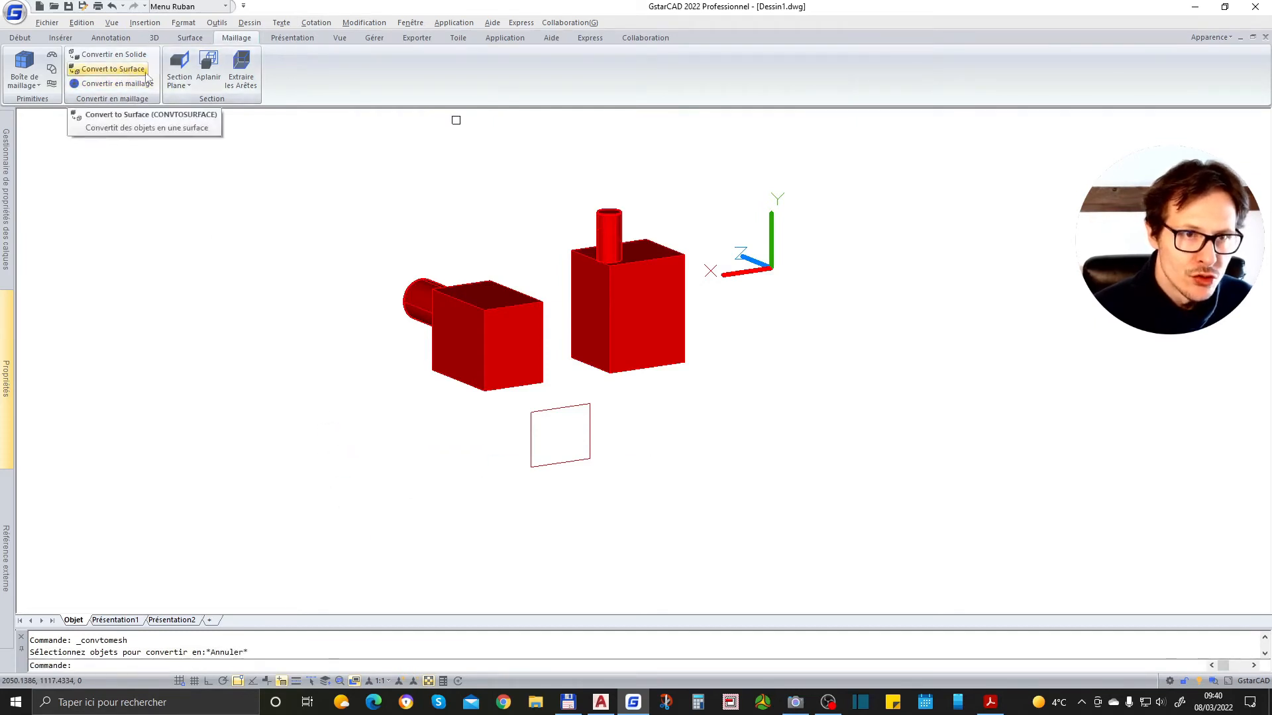
{"action": "left_click", "coordinate": [52, 84]}
{"action": "left_click", "coordinate": [589, 404]}
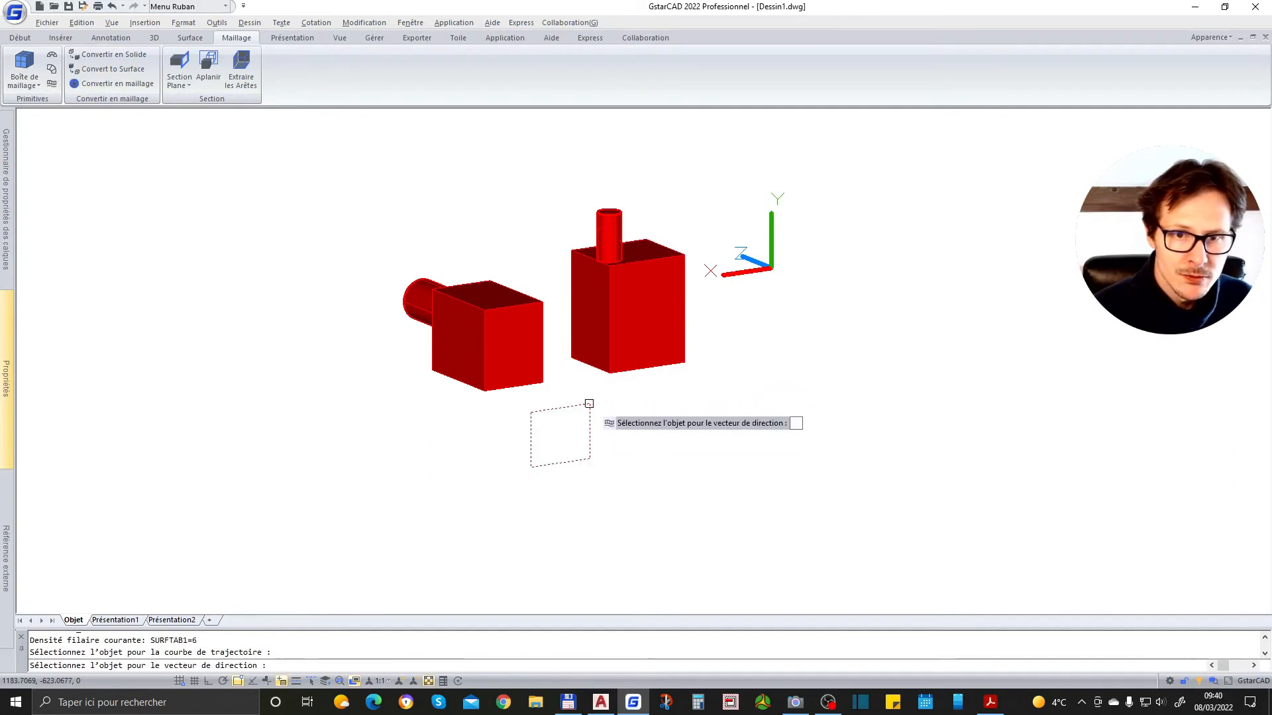
{"action": "key", "text": "Escape"}
{"action": "key", "text": "Escape"}
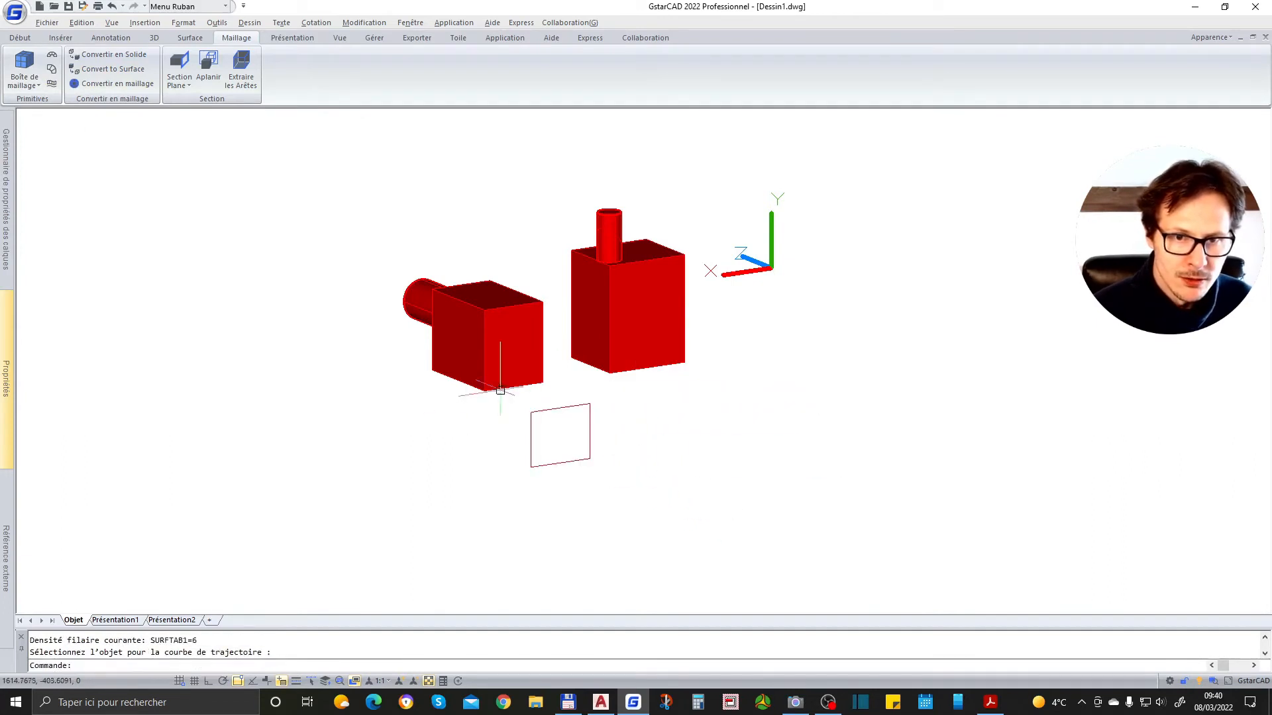
{"action": "left_click", "coordinate": [457, 306]}
{"action": "key", "text": "Return"}
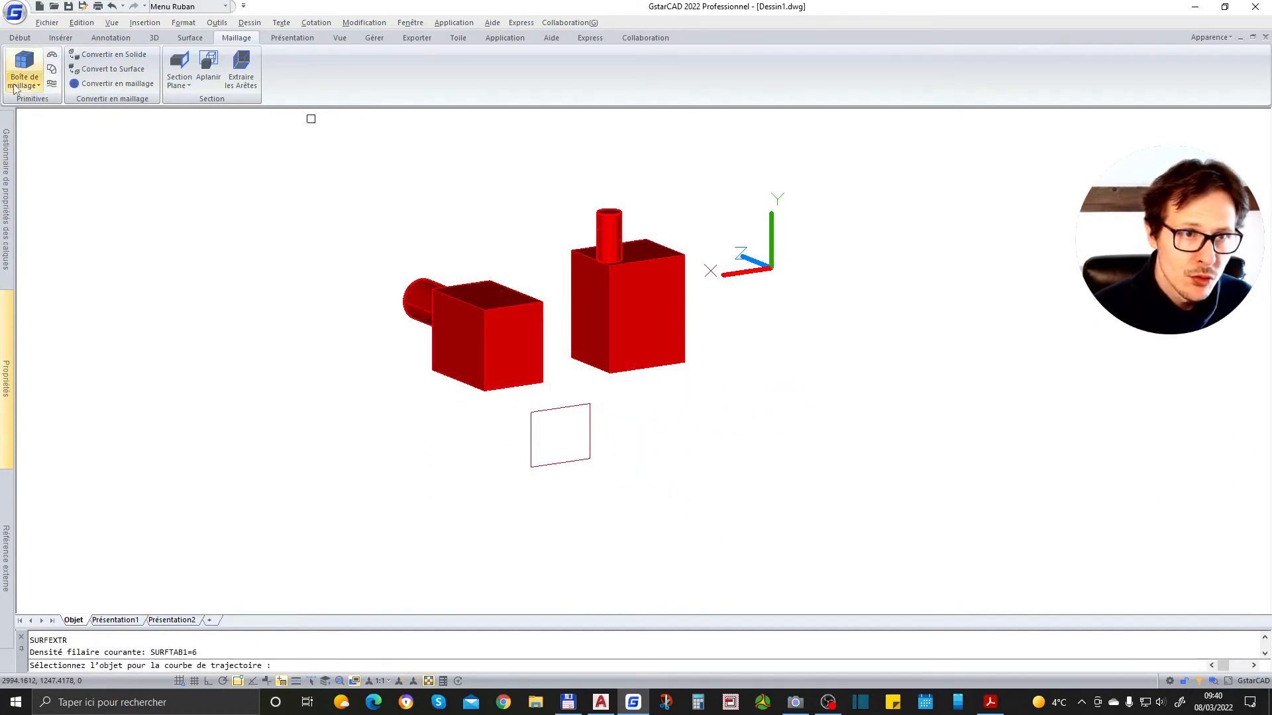
Step: Create a four-sided mesh pyramid beside the rectangle, setting its base centre, base radius and height freehand
{"action": "left_click", "coordinate": [40, 81]}
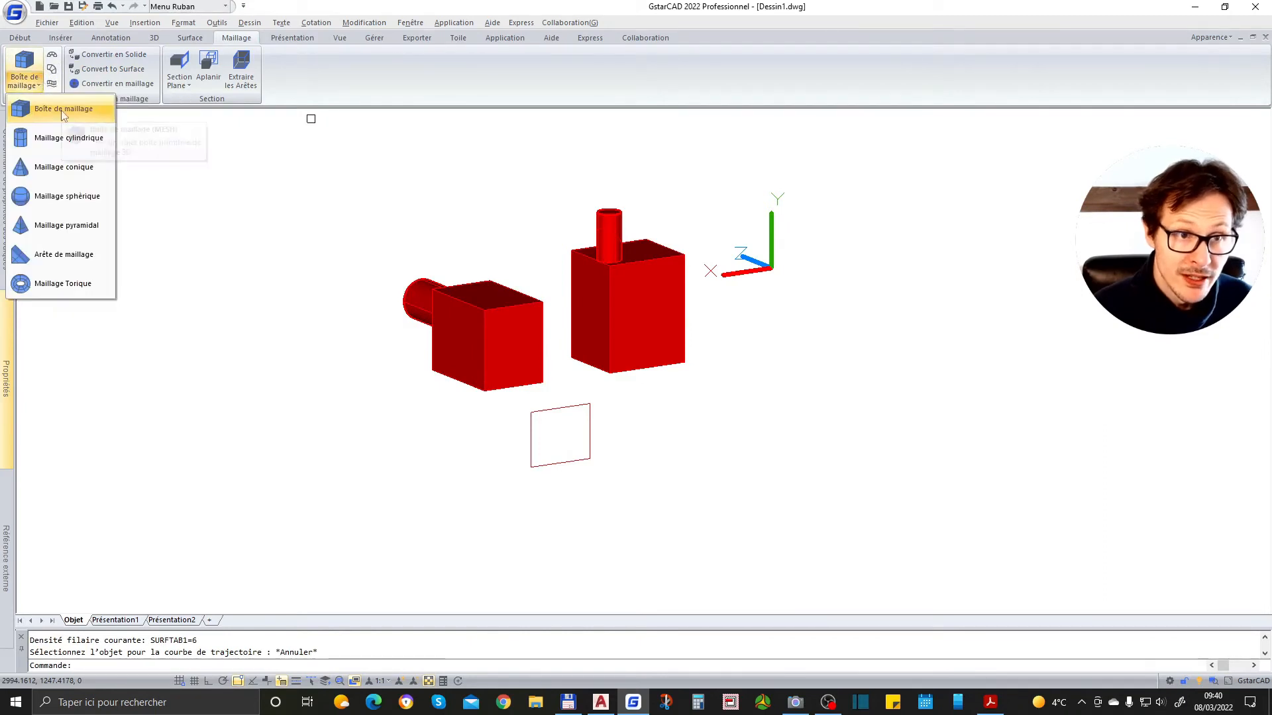
{"action": "left_click", "coordinate": [69, 237]}
{"action": "scroll", "coordinate": [153, 162], "scroll_direction": "down", "scroll_amount": 4}
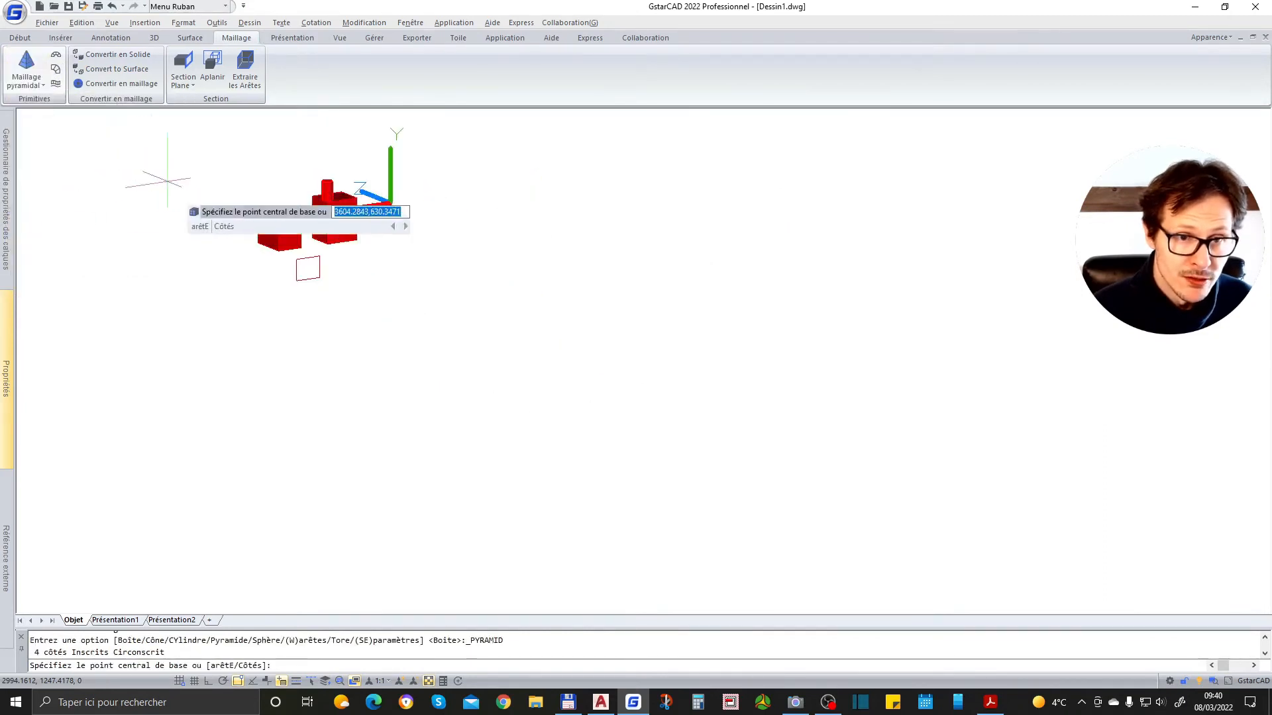
{"action": "scroll", "coordinate": [337, 255], "scroll_direction": "up", "scroll_amount": 4}
{"action": "left_click", "coordinate": [342, 326]}
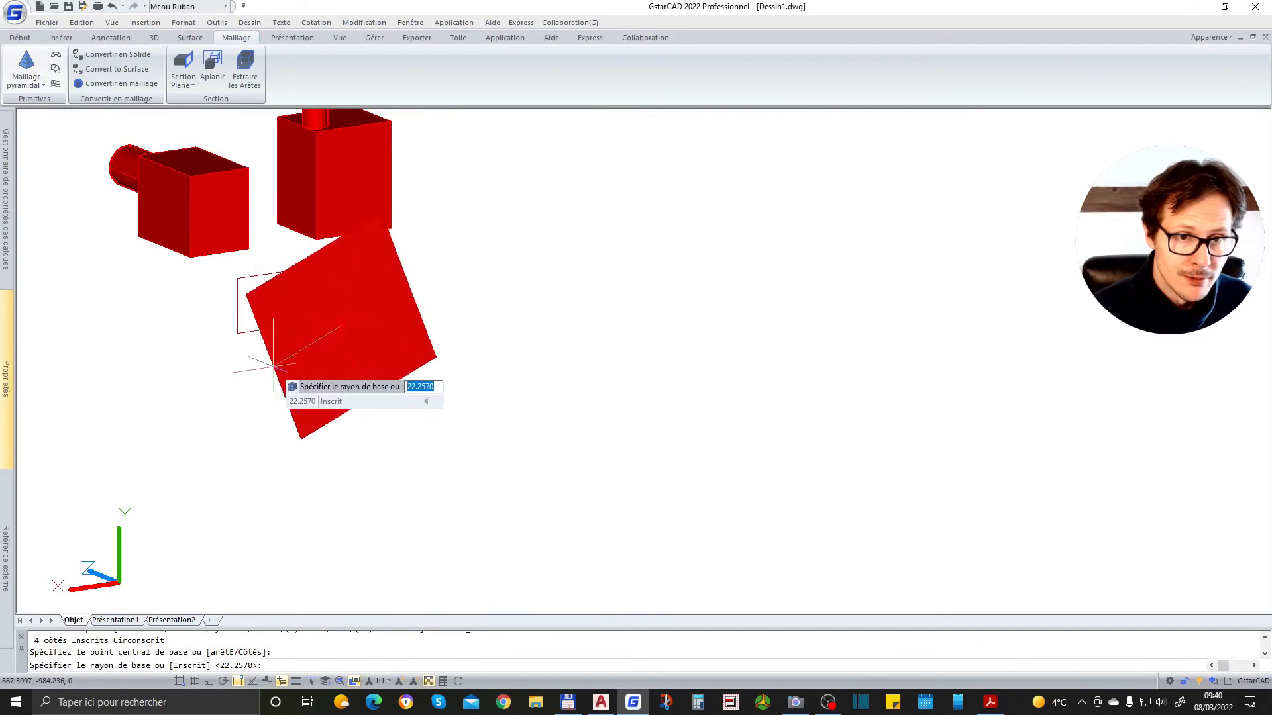
{"action": "left_click", "coordinate": [372, 347]}
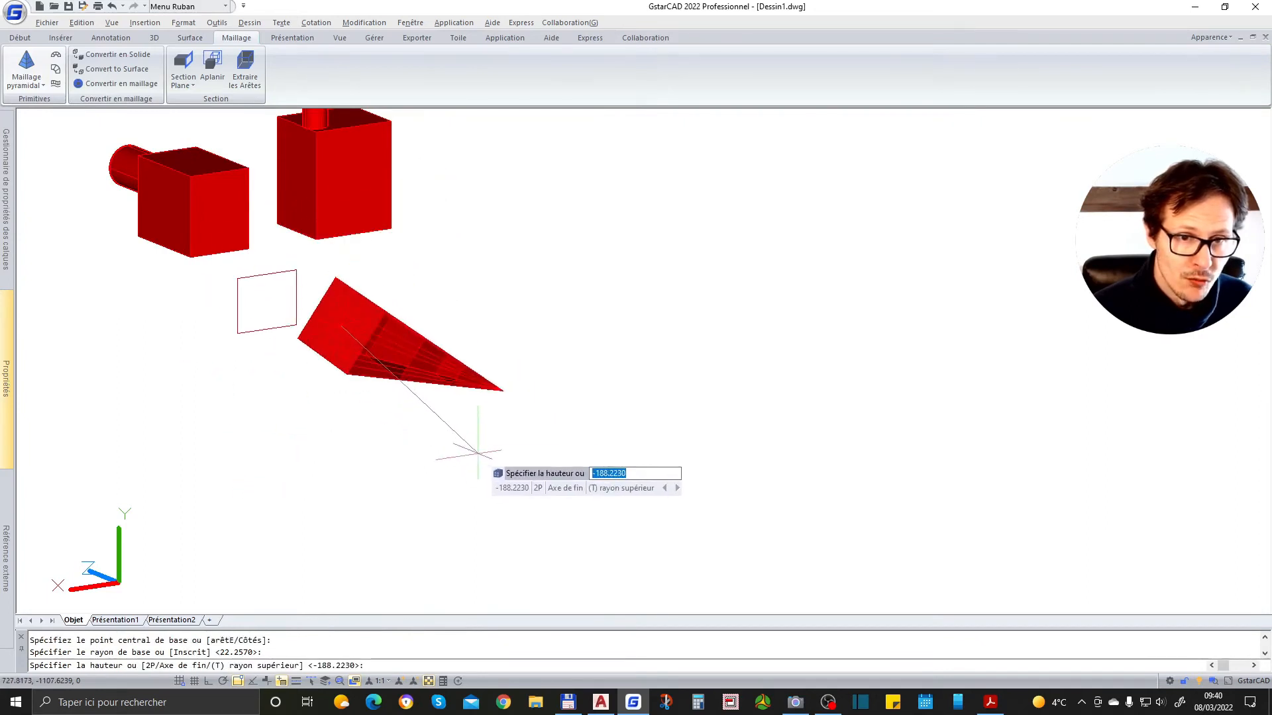
{"action": "left_click", "coordinate": [502, 458]}
{"action": "middle_click_drag", "start_coordinate": [411, 398], "coordinate": [560, 372], "text": "shift"}
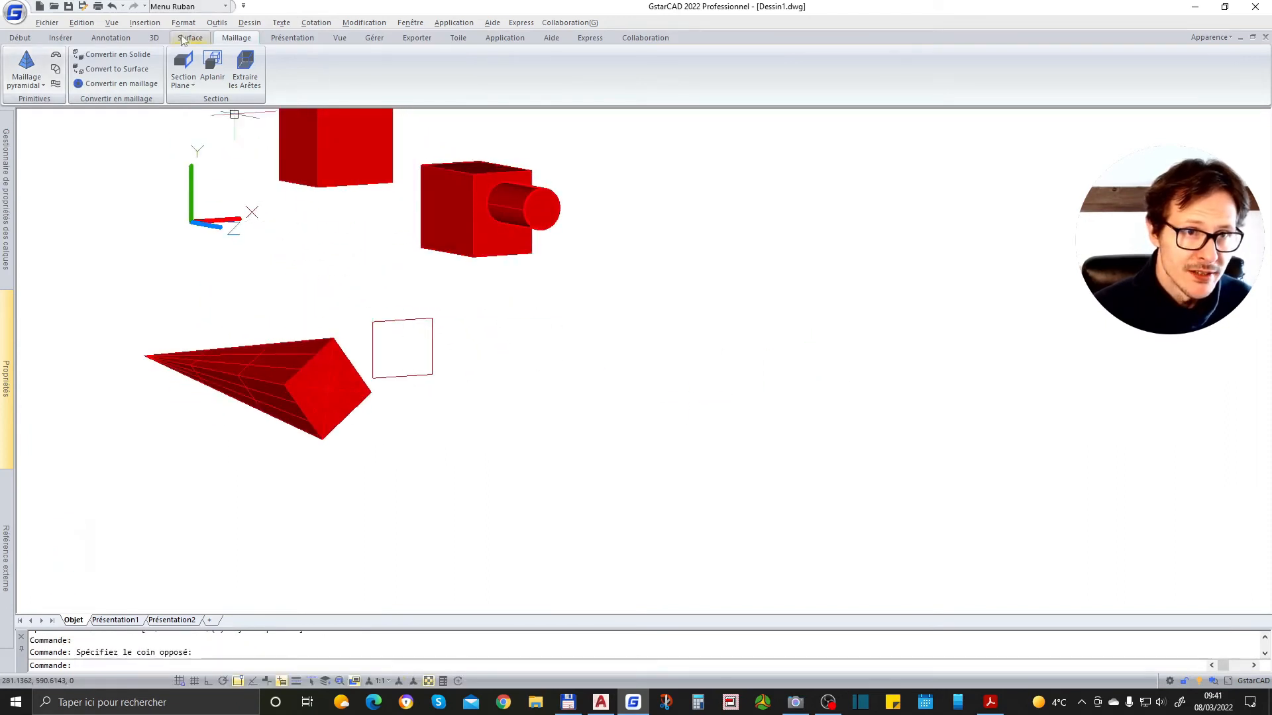
Step: Try to convert the rectangle into a 3D object
{"action": "left_click", "coordinate": [141, 61]}
{"action": "left_click", "coordinate": [409, 346]}
{"action": "key", "text": "Return"}
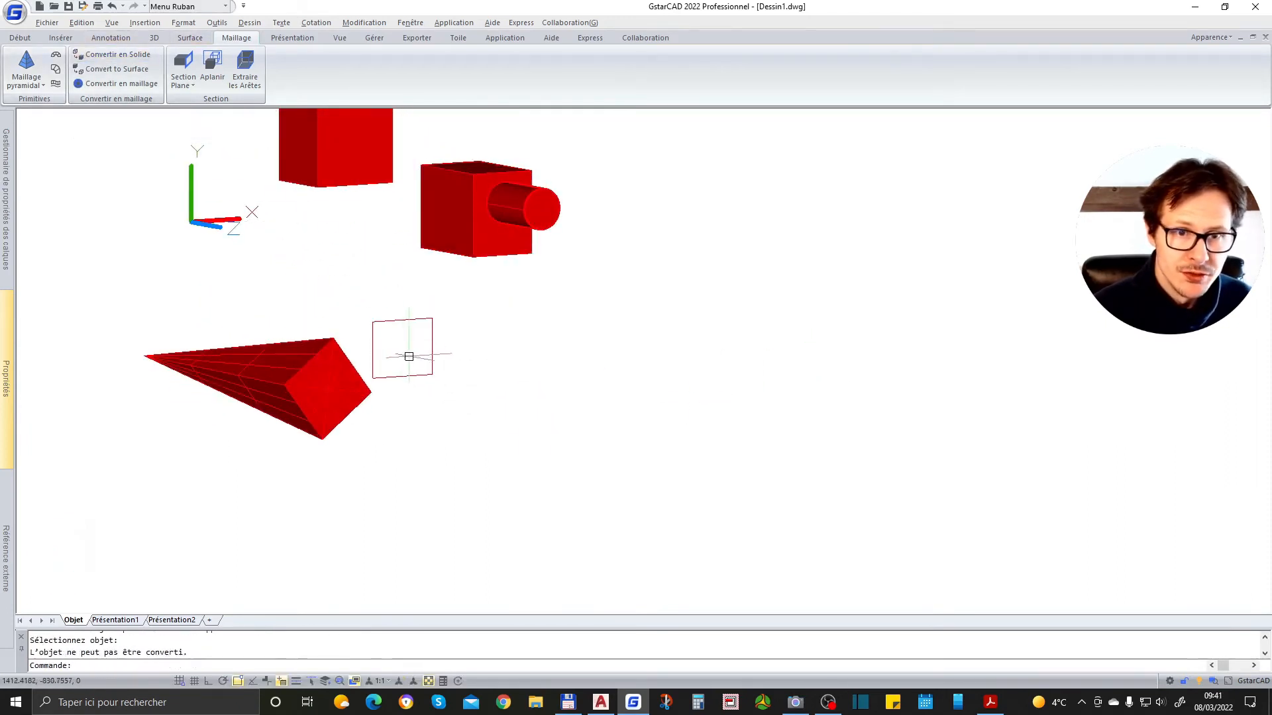
Step: Try to create a revolved surface mesh from the rectangle
{"action": "left_click", "coordinate": [55, 56]}
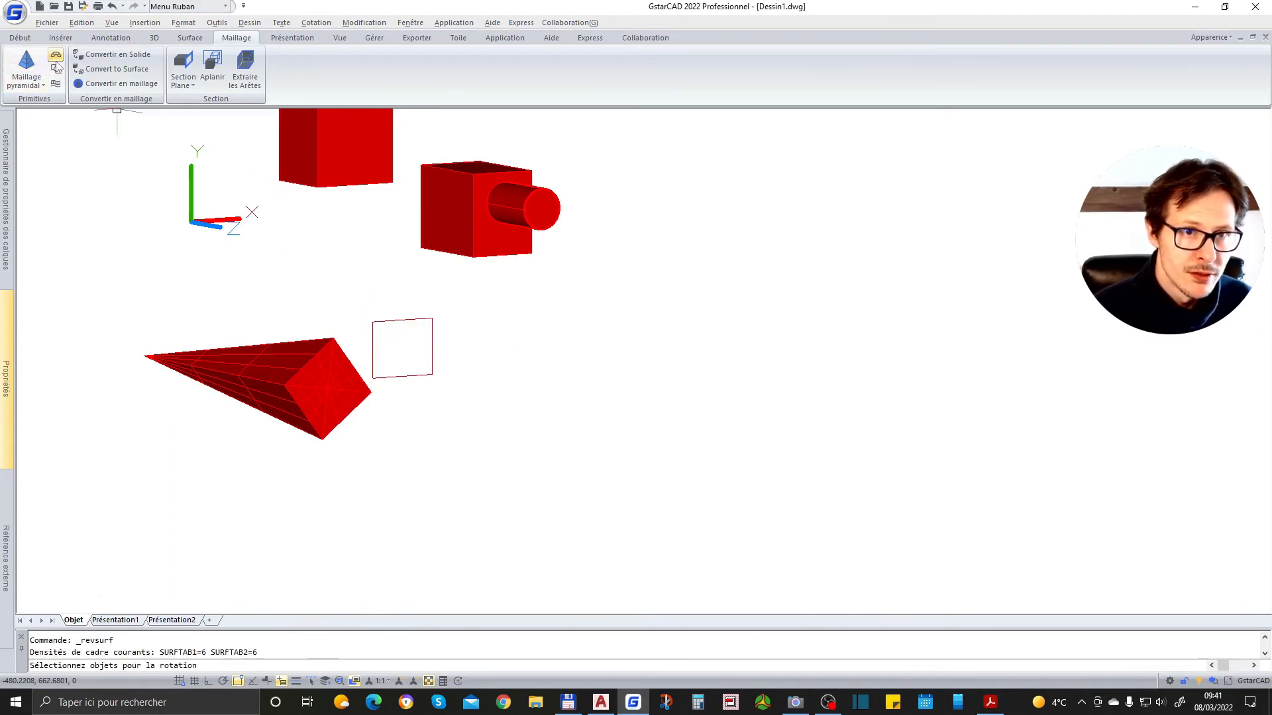
{"action": "left_click", "coordinate": [415, 318]}
{"action": "left_click", "coordinate": [405, 349]}
{"action": "key", "text": "Return"}
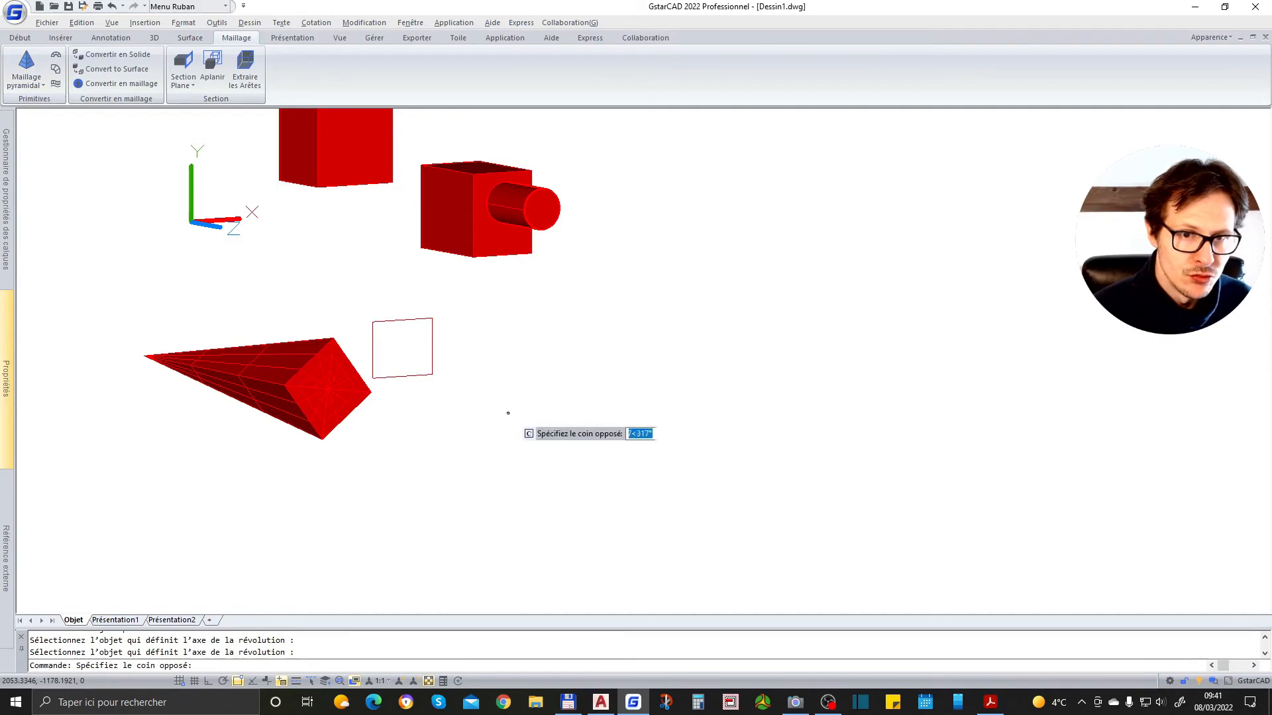
{"action": "left_click", "coordinate": [517, 423]}
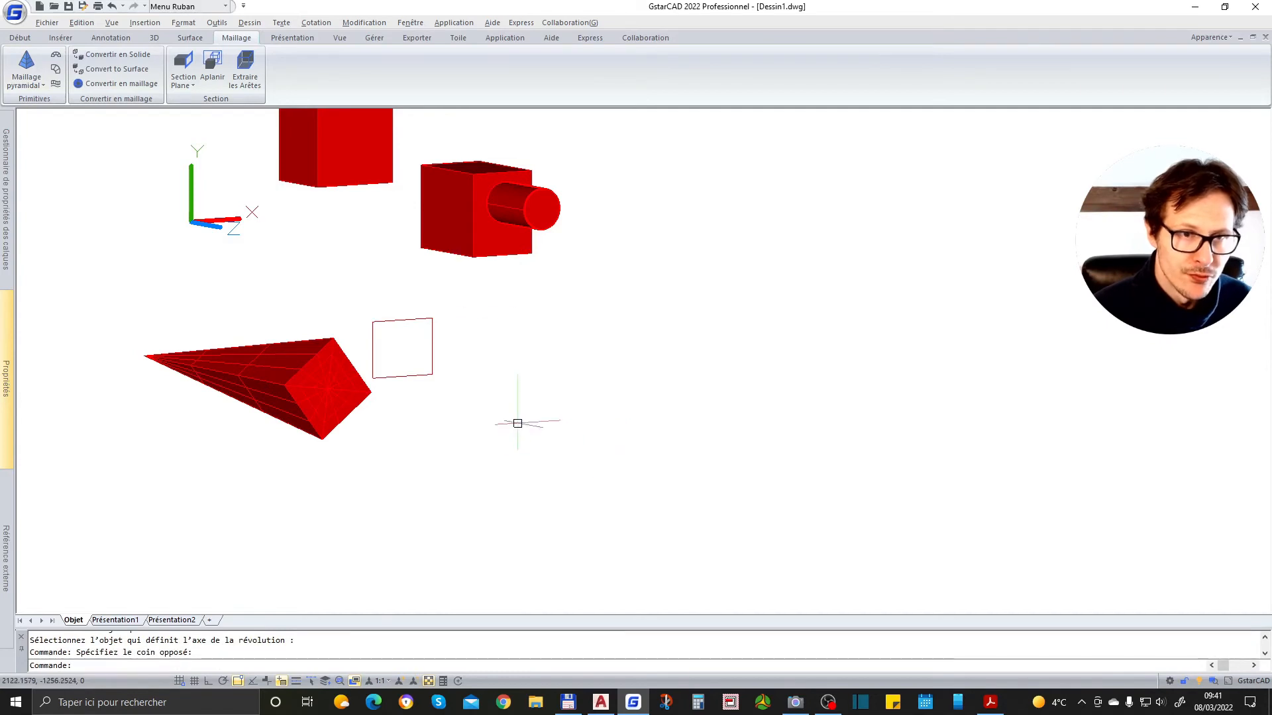
Step: Try to revolve the rectangle about a slanted two-point axis starting close to its lower corner, picking the revolution angle freehand
{"action": "left_click", "coordinate": [165, 40]}
{"action": "left_click", "coordinate": [58, 76]}
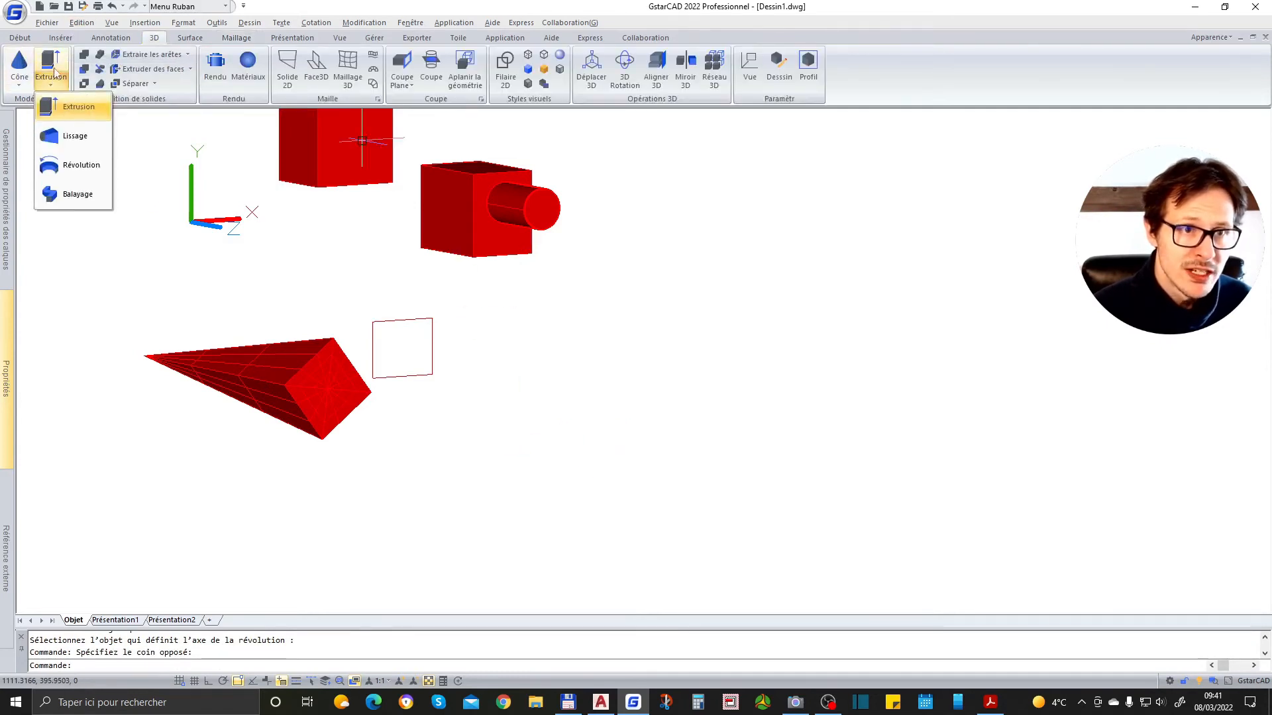
{"action": "left_click", "coordinate": [97, 174]}
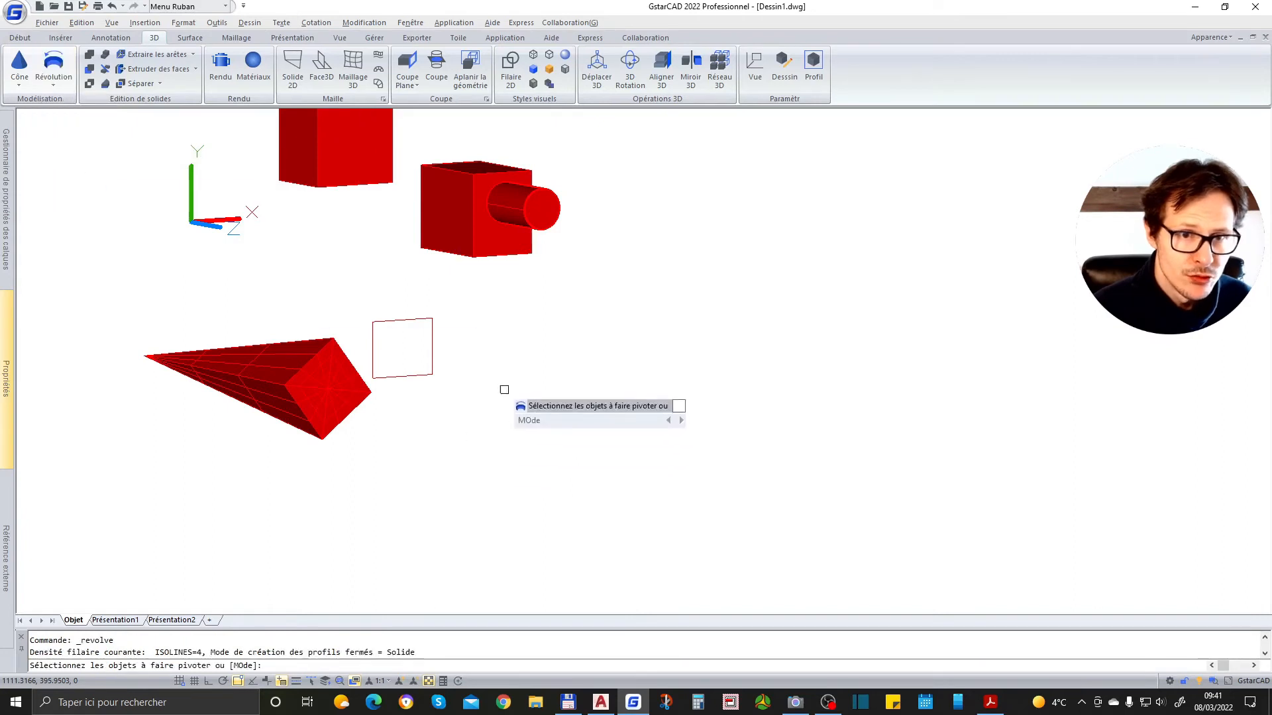
{"action": "left_click", "coordinate": [424, 317]}
{"action": "key", "text": "Return"}
{"action": "left_click", "coordinate": [445, 376]}
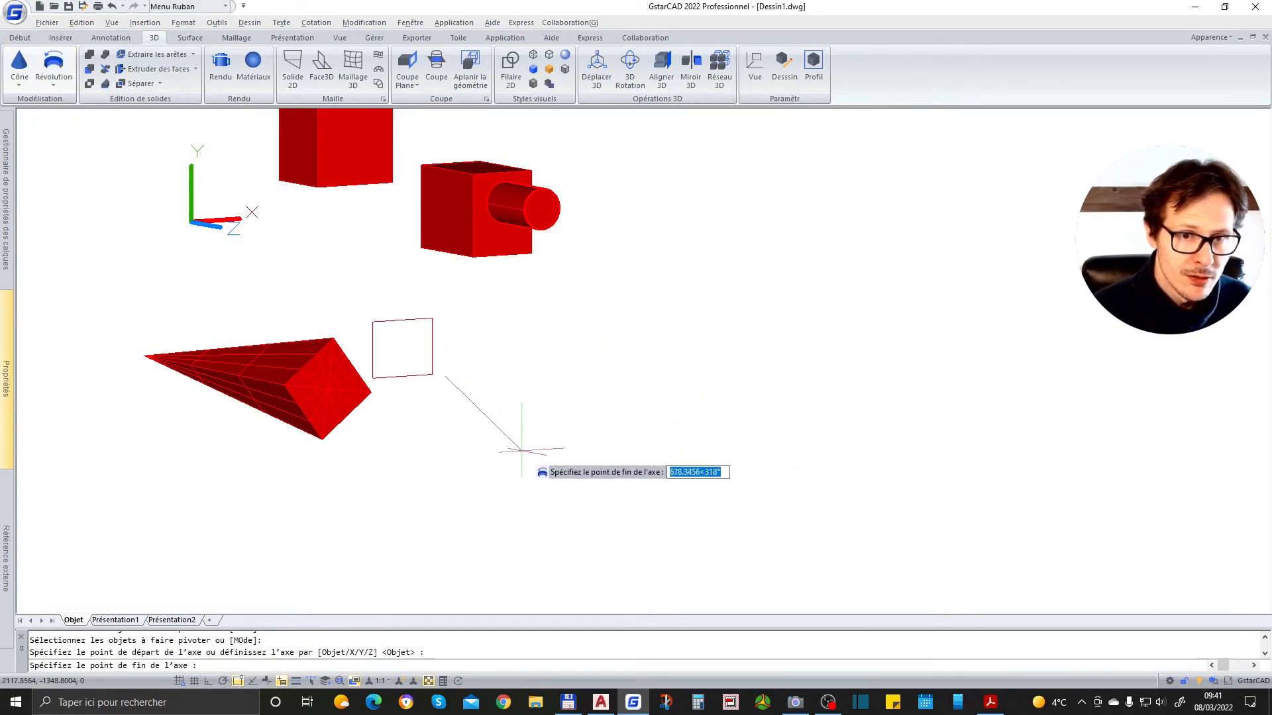
{"action": "left_click", "coordinate": [513, 442]}
{"action": "left_click", "coordinate": [644, 433]}
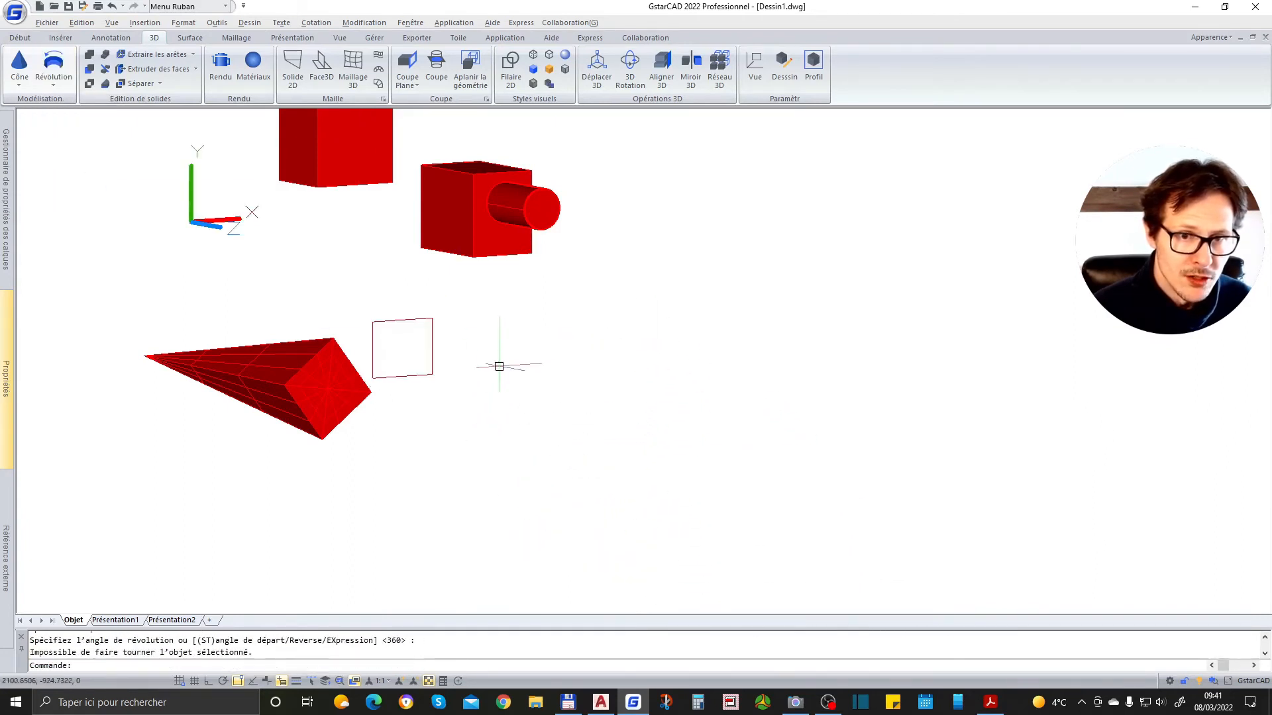
Step: Revolve the rectangle into a partial ring about a slanted two-point axis farther away from it, picking the revolution angle freehand
{"action": "key", "text": "Return"}
{"action": "left_click", "coordinate": [399, 321]}
{"action": "key", "text": "Return"}
{"action": "left_click", "coordinate": [511, 419]}
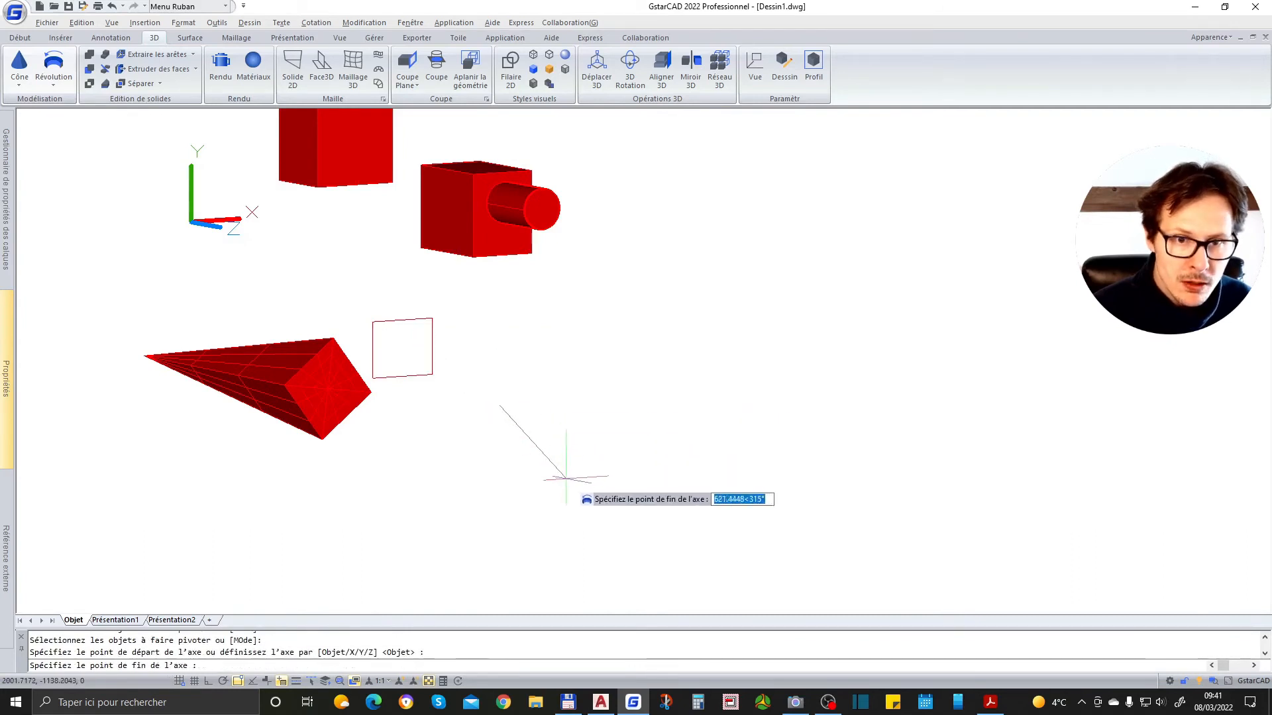
{"action": "left_click", "coordinate": [574, 486]}
{"action": "left_click", "coordinate": [676, 462]}
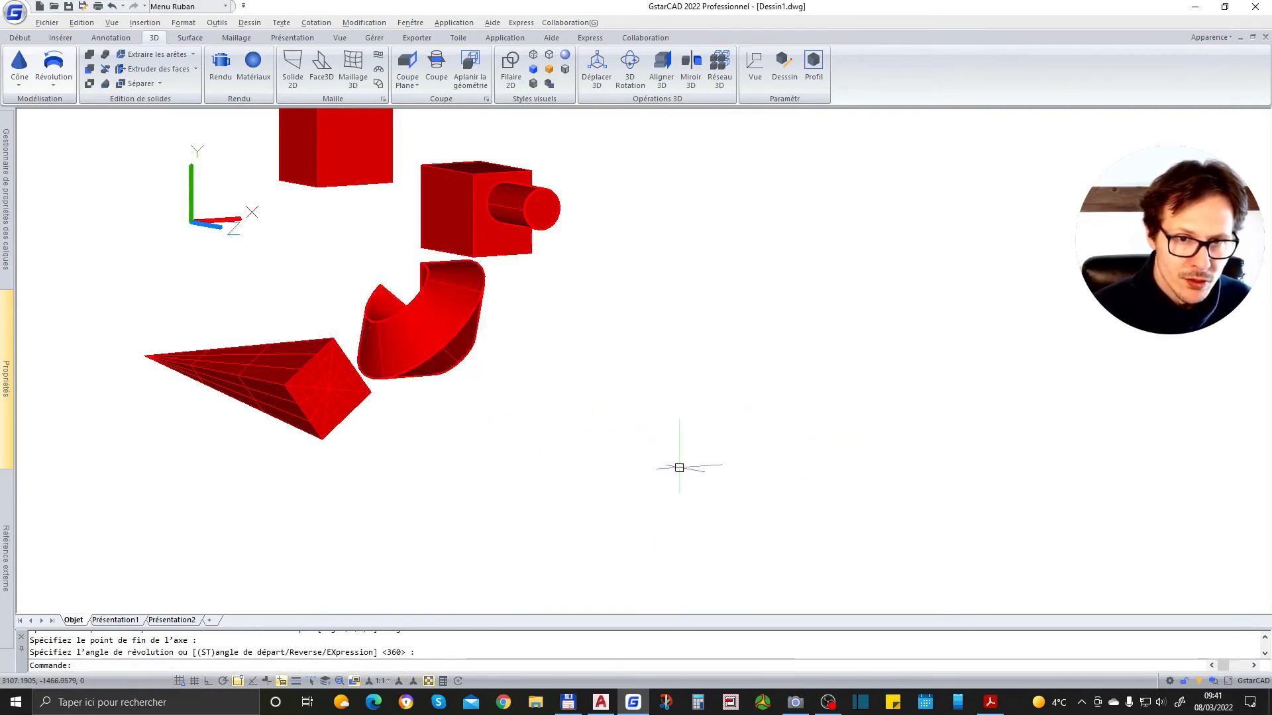
{"action": "middle_click_drag", "start_coordinate": [431, 351], "coordinate": [265, 198], "text": "shift"}
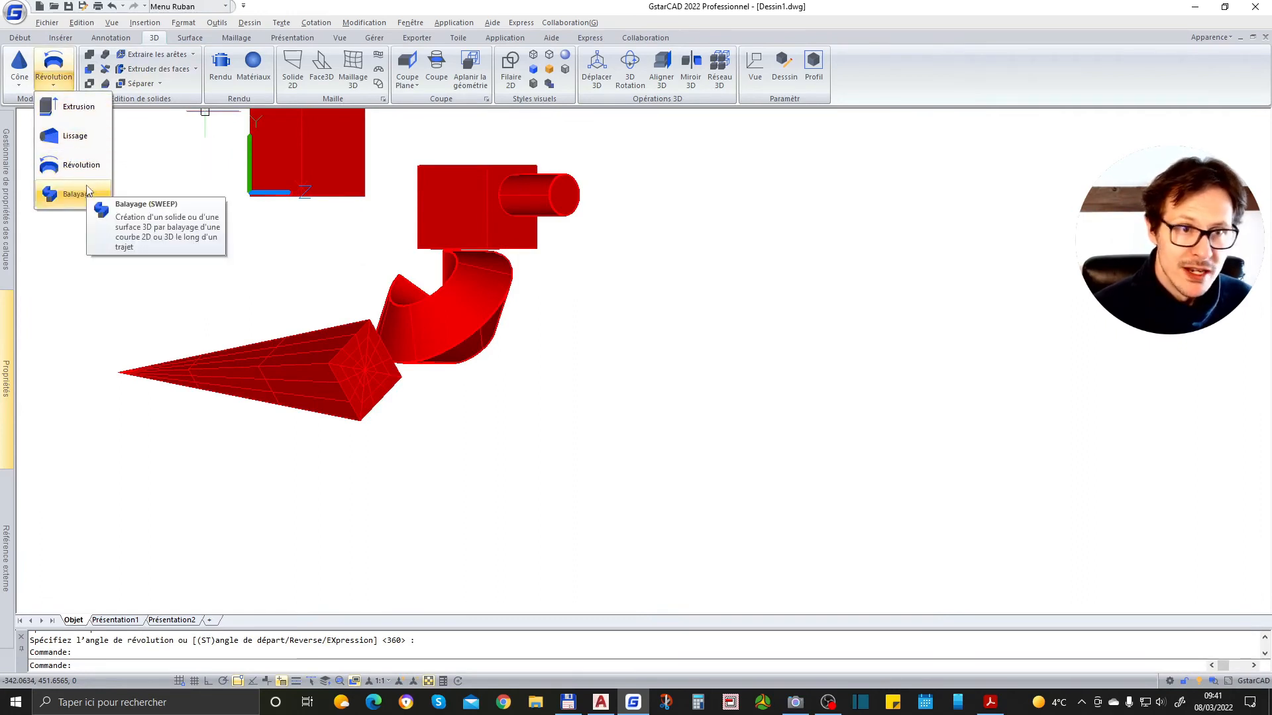
{"action": "left_click", "coordinate": [595, 297]}
{"action": "middle_click_drag", "start_coordinate": [595, 298], "coordinate": [1078, 536], "text": "shift"}
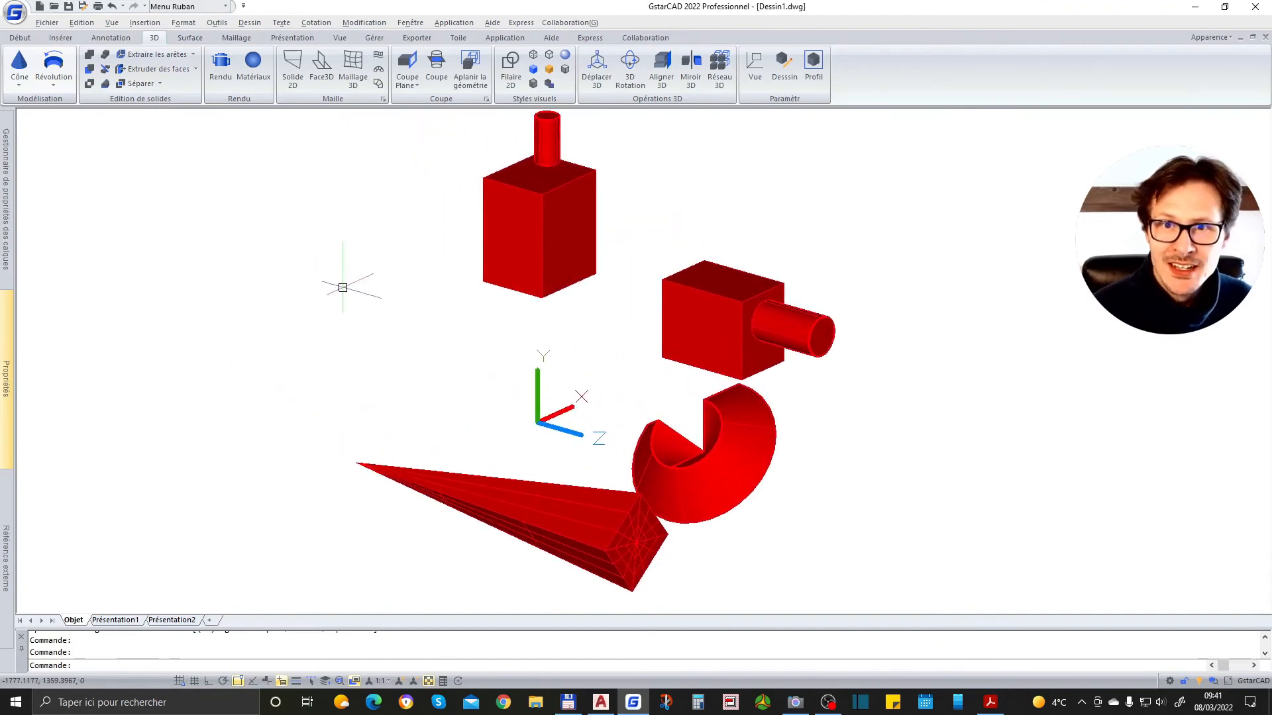